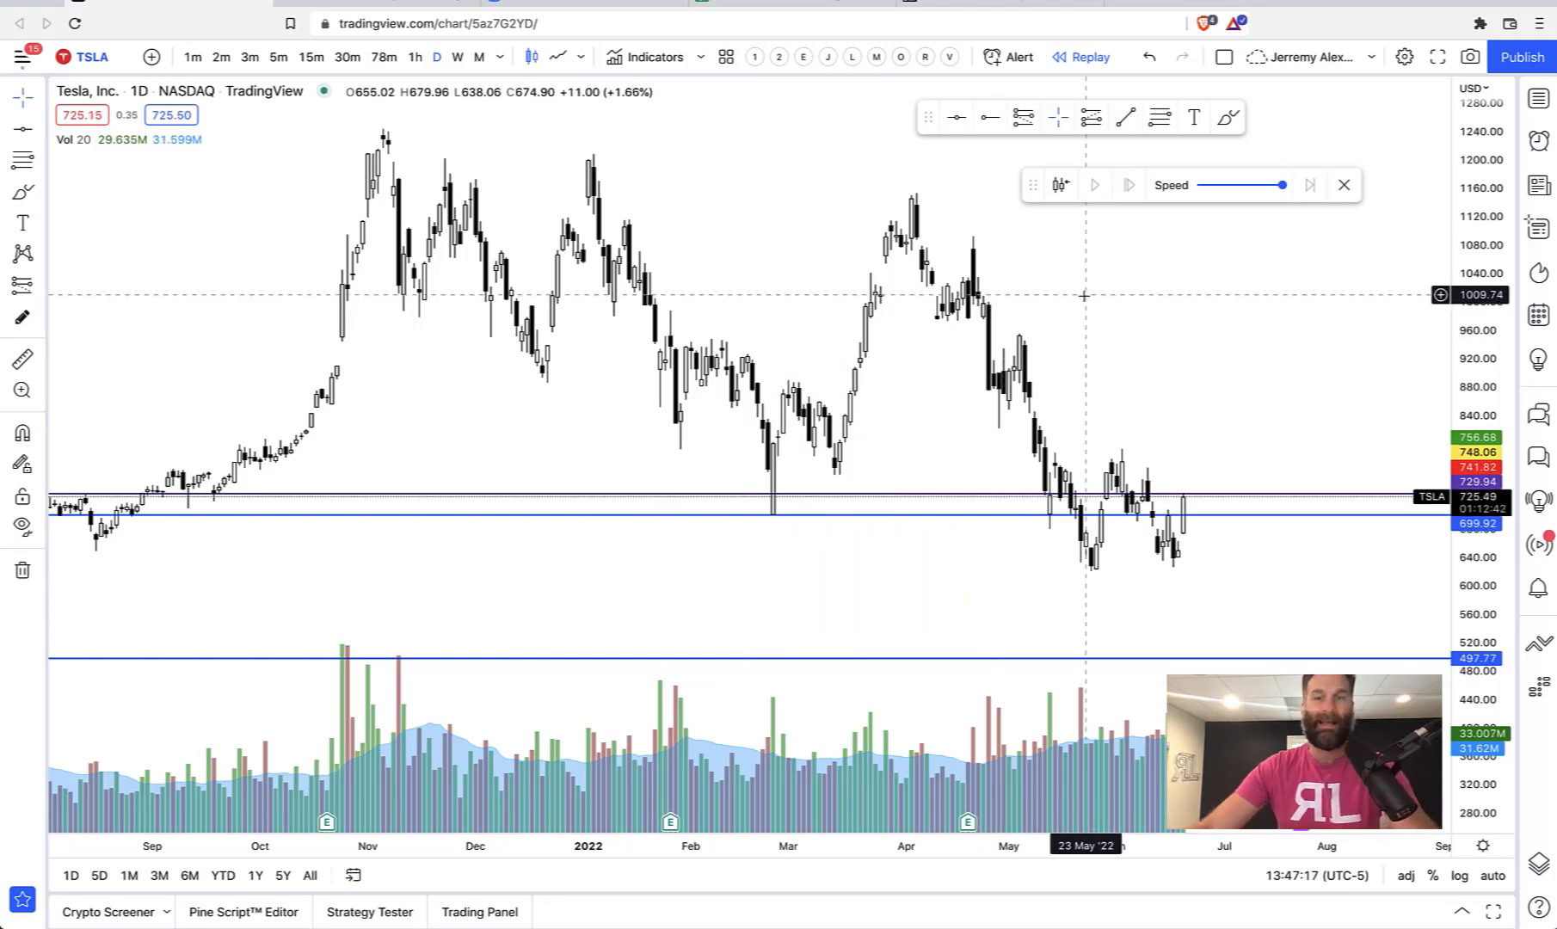
Zoom the TSLA daily chart slightly and bring up the saved indicator templates list
scroll(1058, 290, "up", 2)
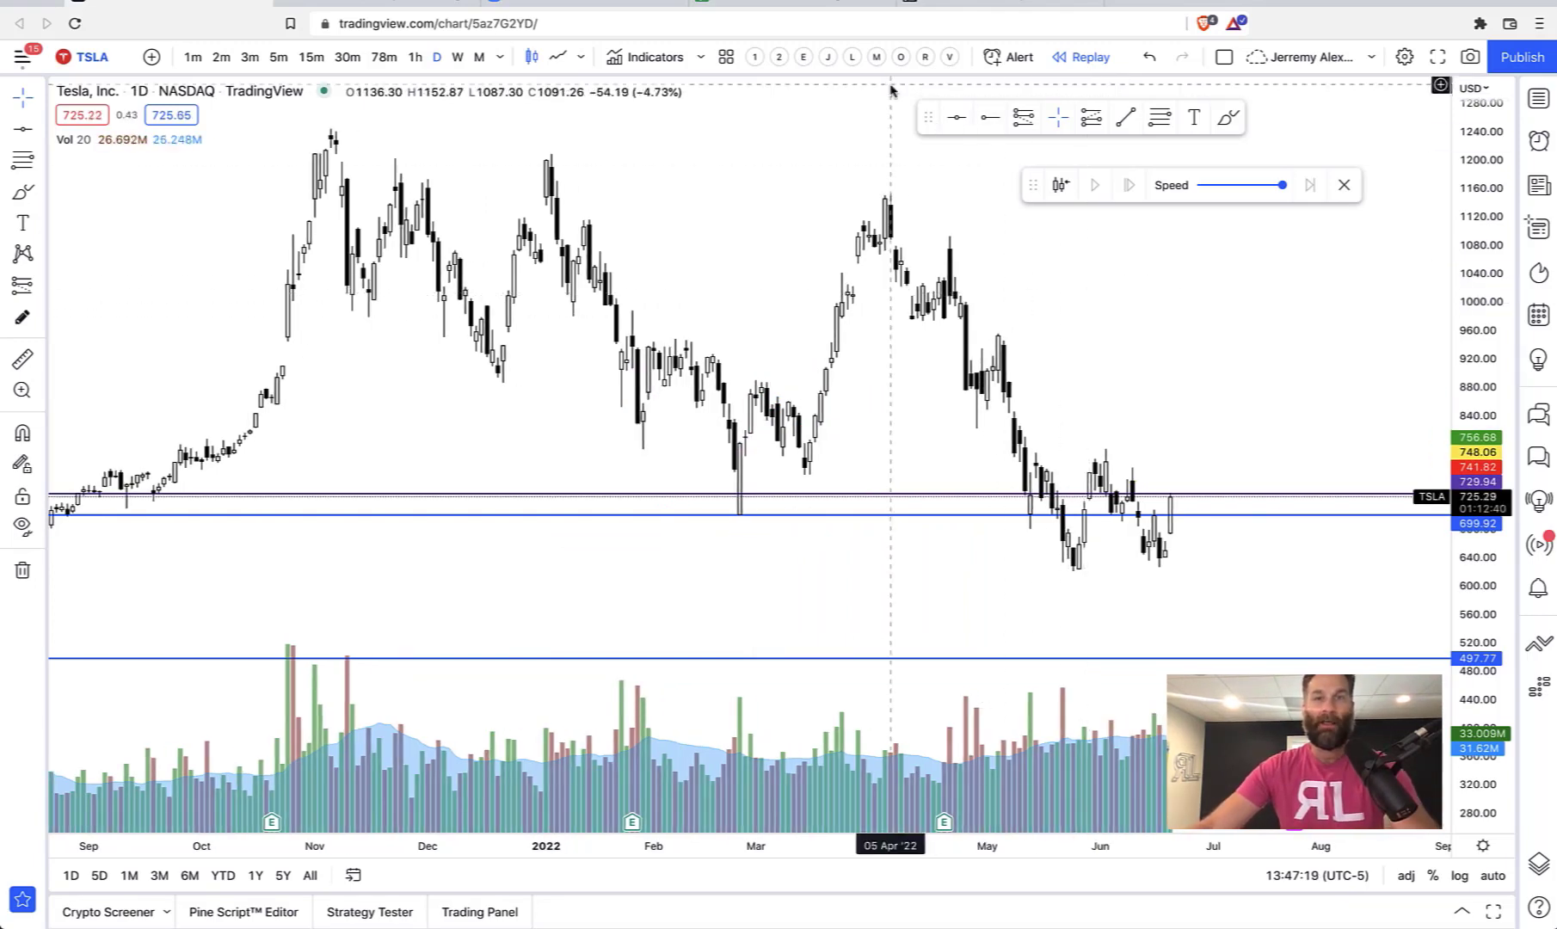
left_click(727, 58)
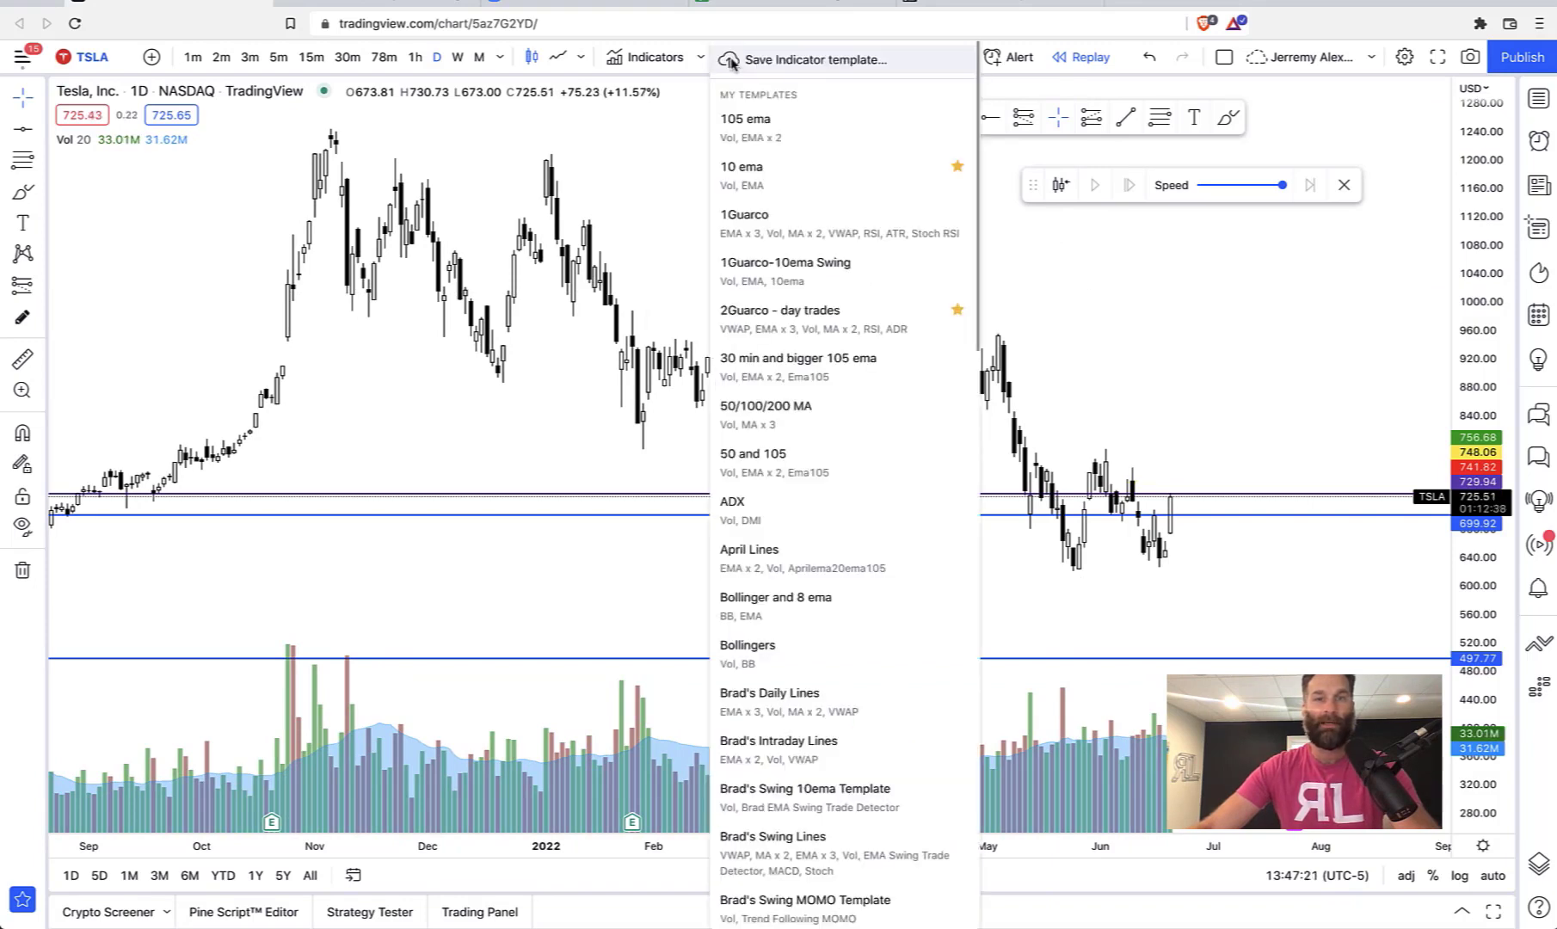
Apply the 'Bollingers' template (BB 20 close 2) and frame the chart on April 2021 to March 2022
left_click(807, 658)
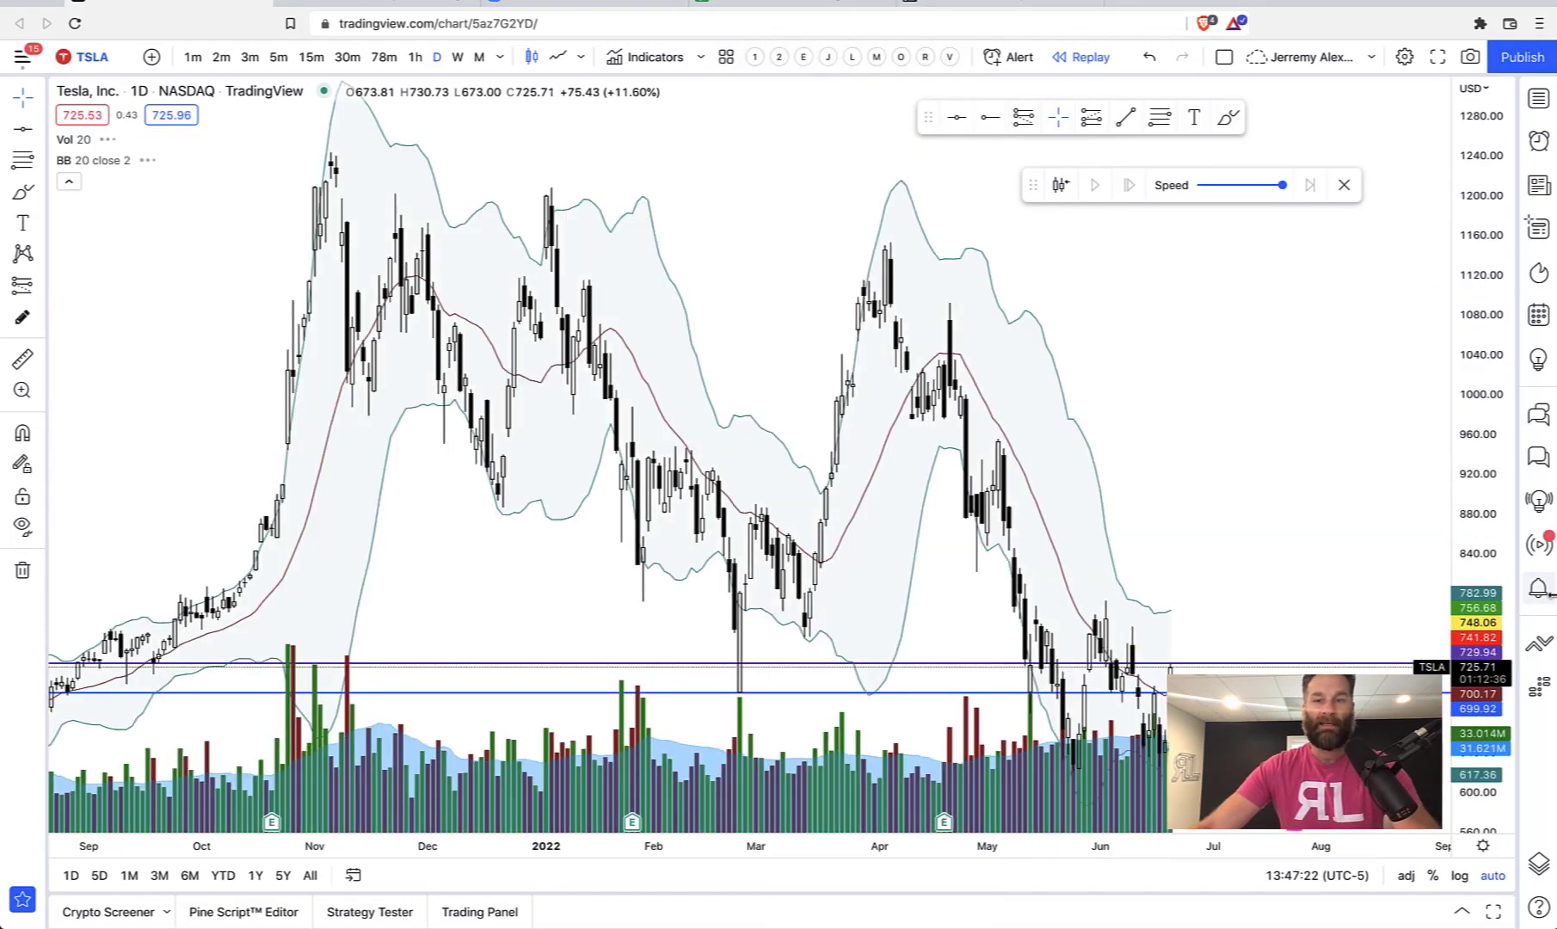
scroll(1314, 462, "up", 3)
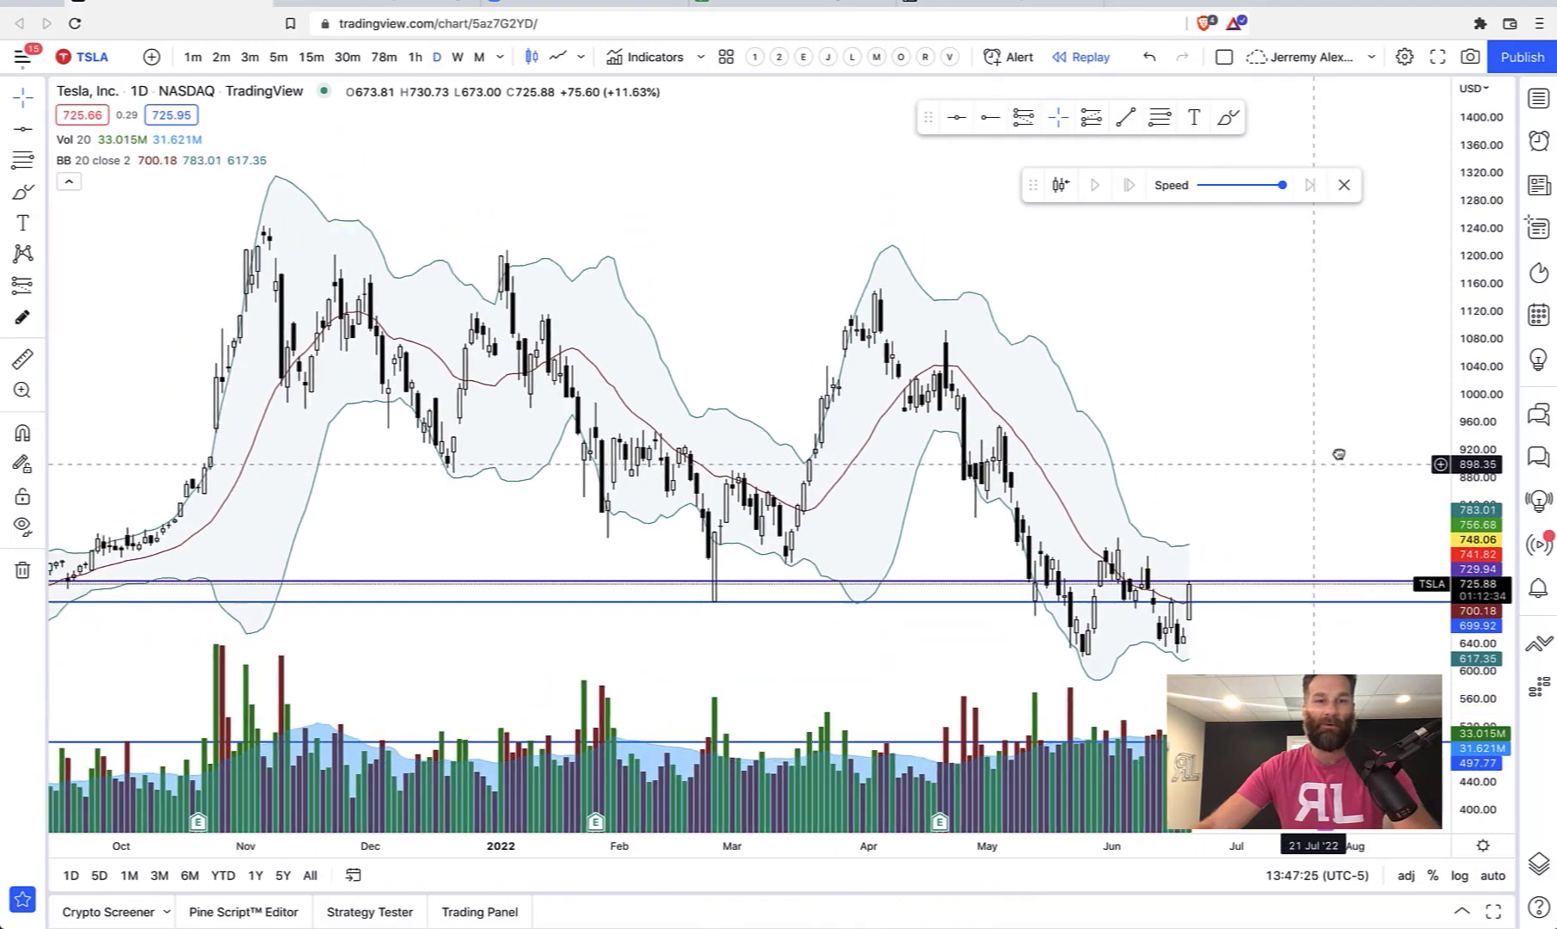
scroll(227, 306, "left", 5)
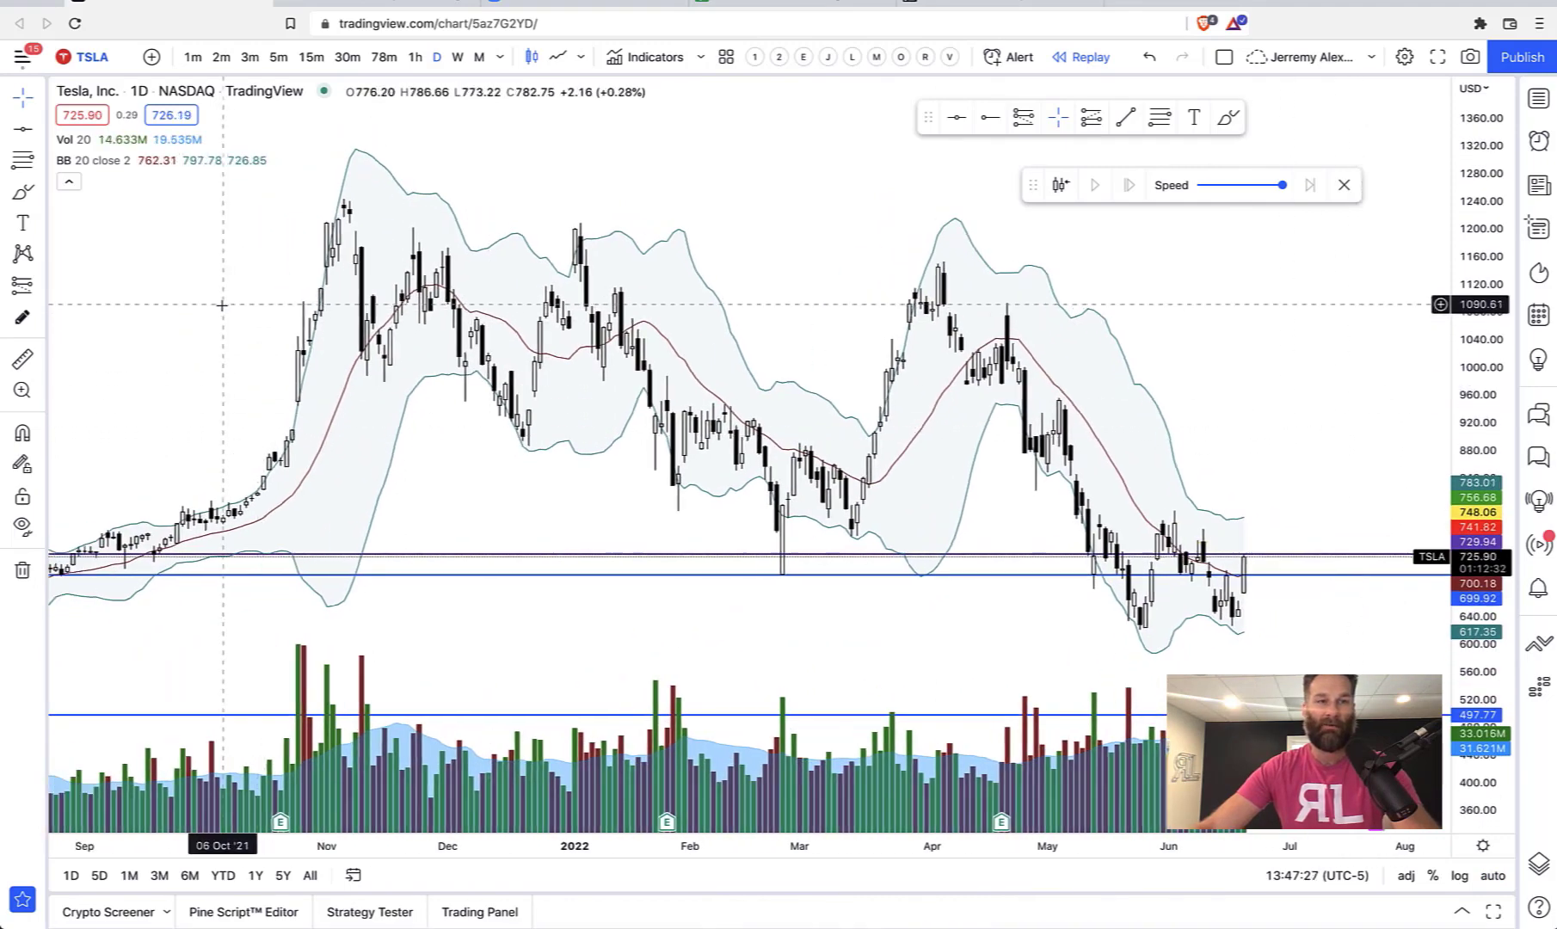
left_click_drag(250, 353, 441, 348)
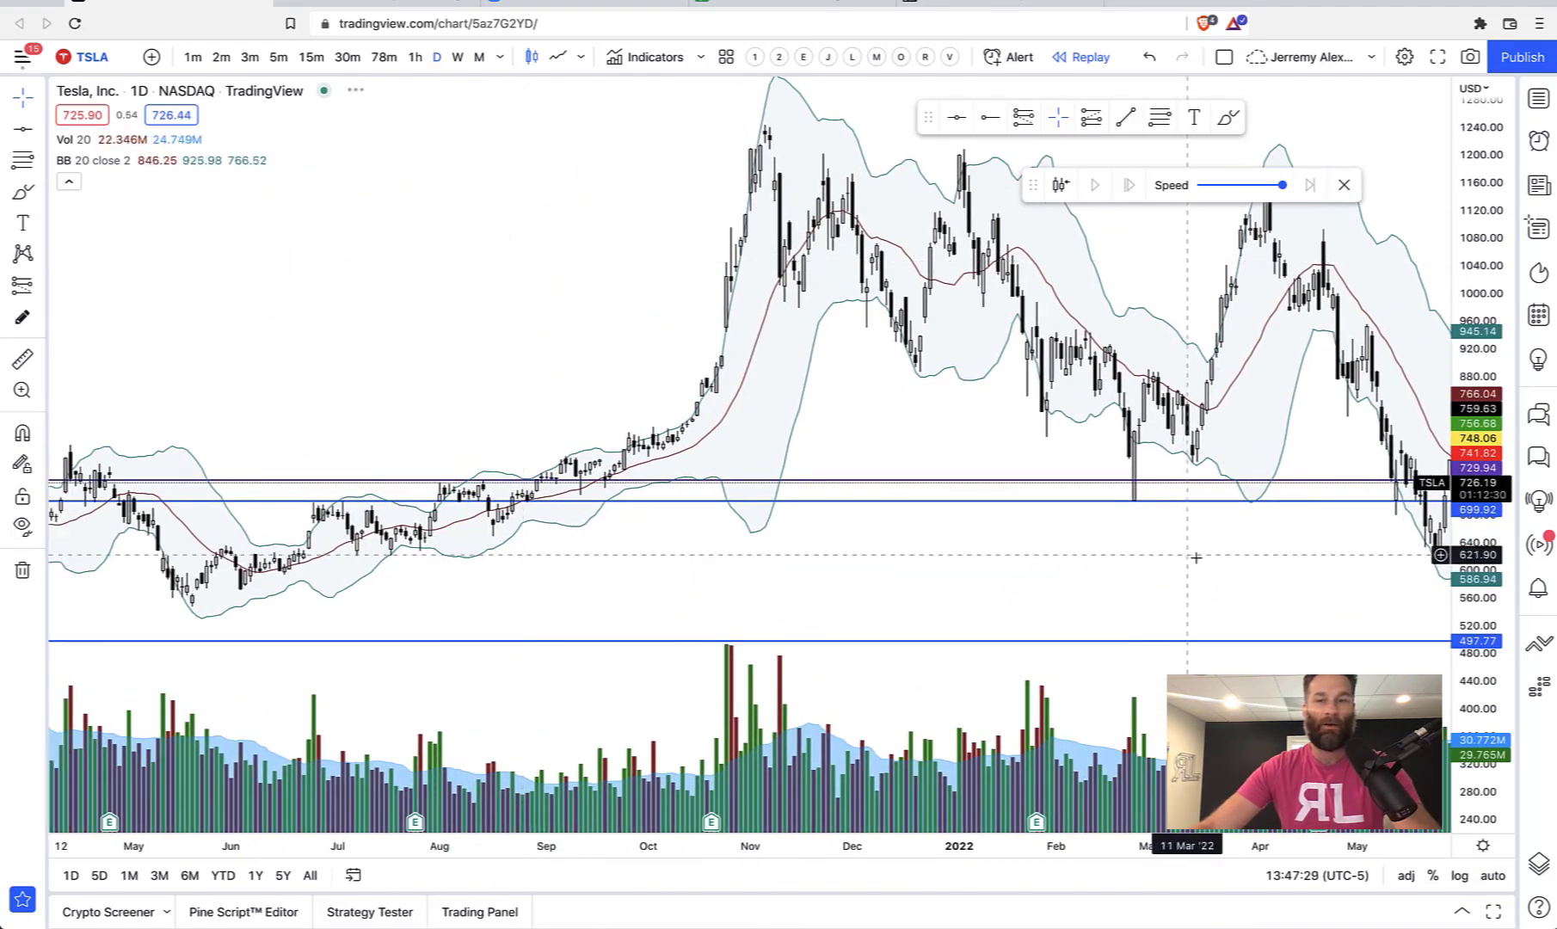
scroll(903, 566, "up", 5)
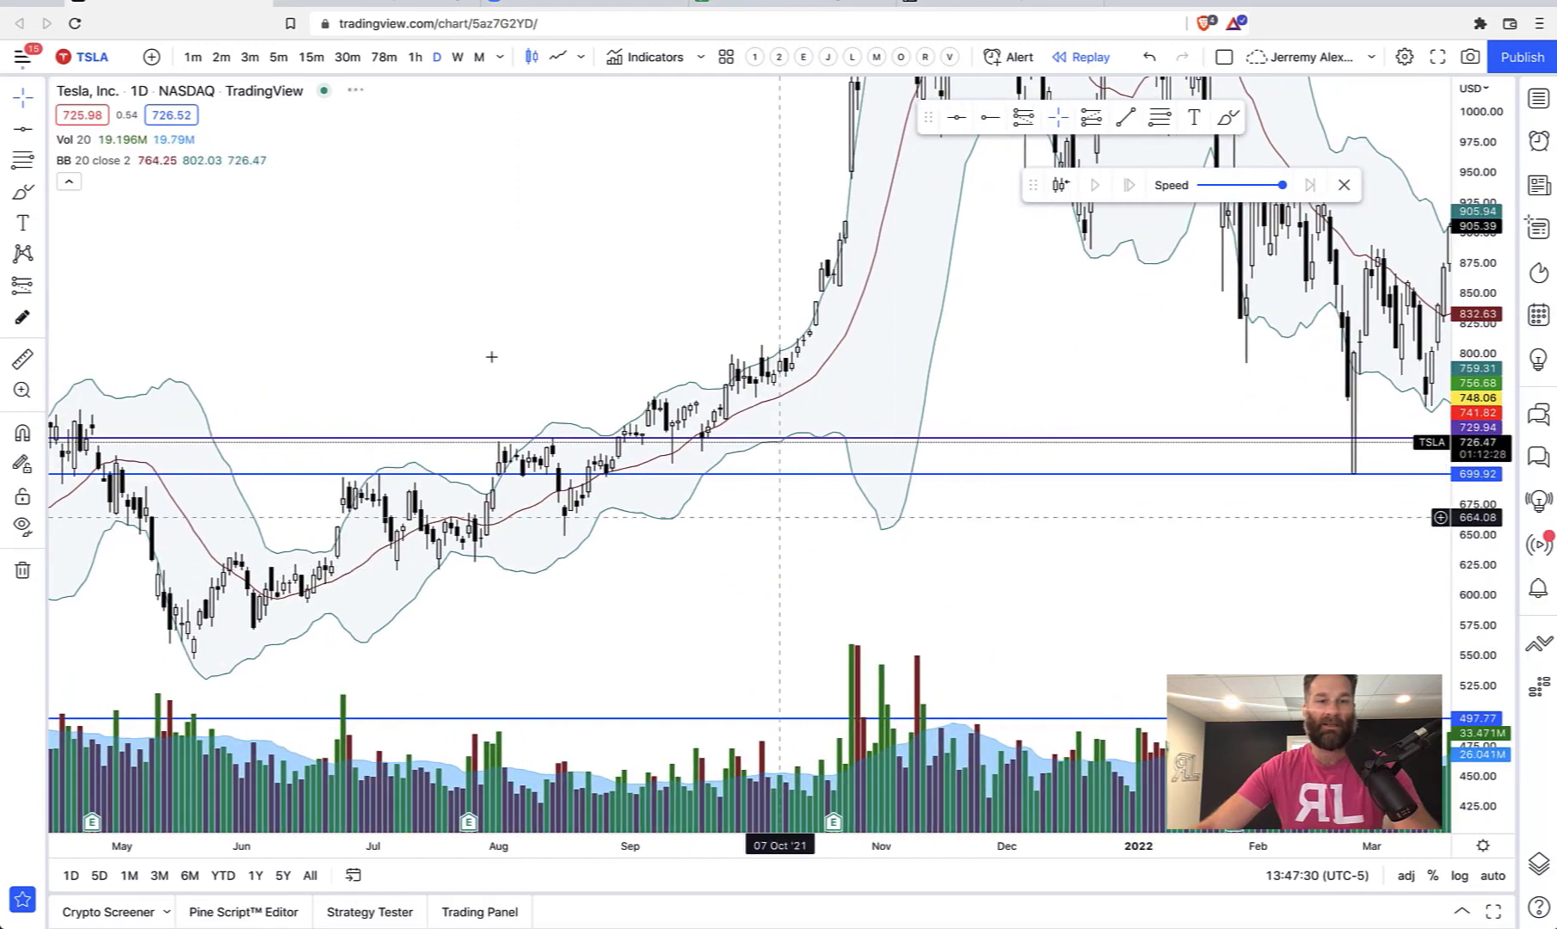
mouse_move(429, 281)
left_mouse_down()
mouse_move(492, 435)
mouse_move(505, 417)
left_mouse_up()
mouse_move(499, 475)
left_mouse_down()
mouse_move(464, 550)
mouse_move(510, 534)
mouse_move(489, 478)
left_mouse_up()
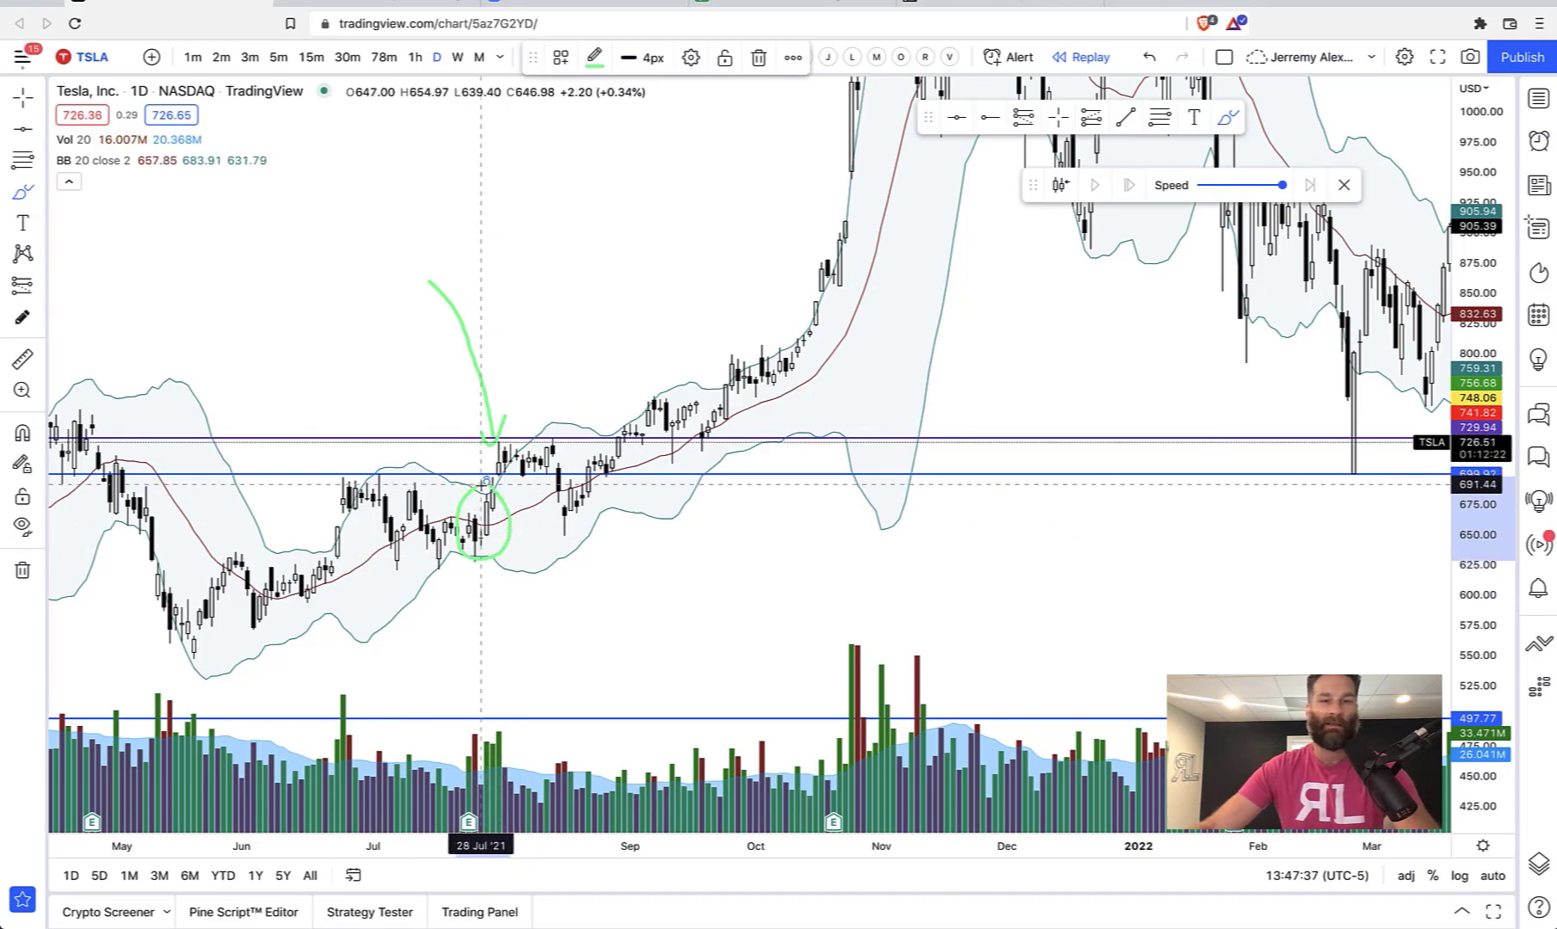
left_click(1159, 60)
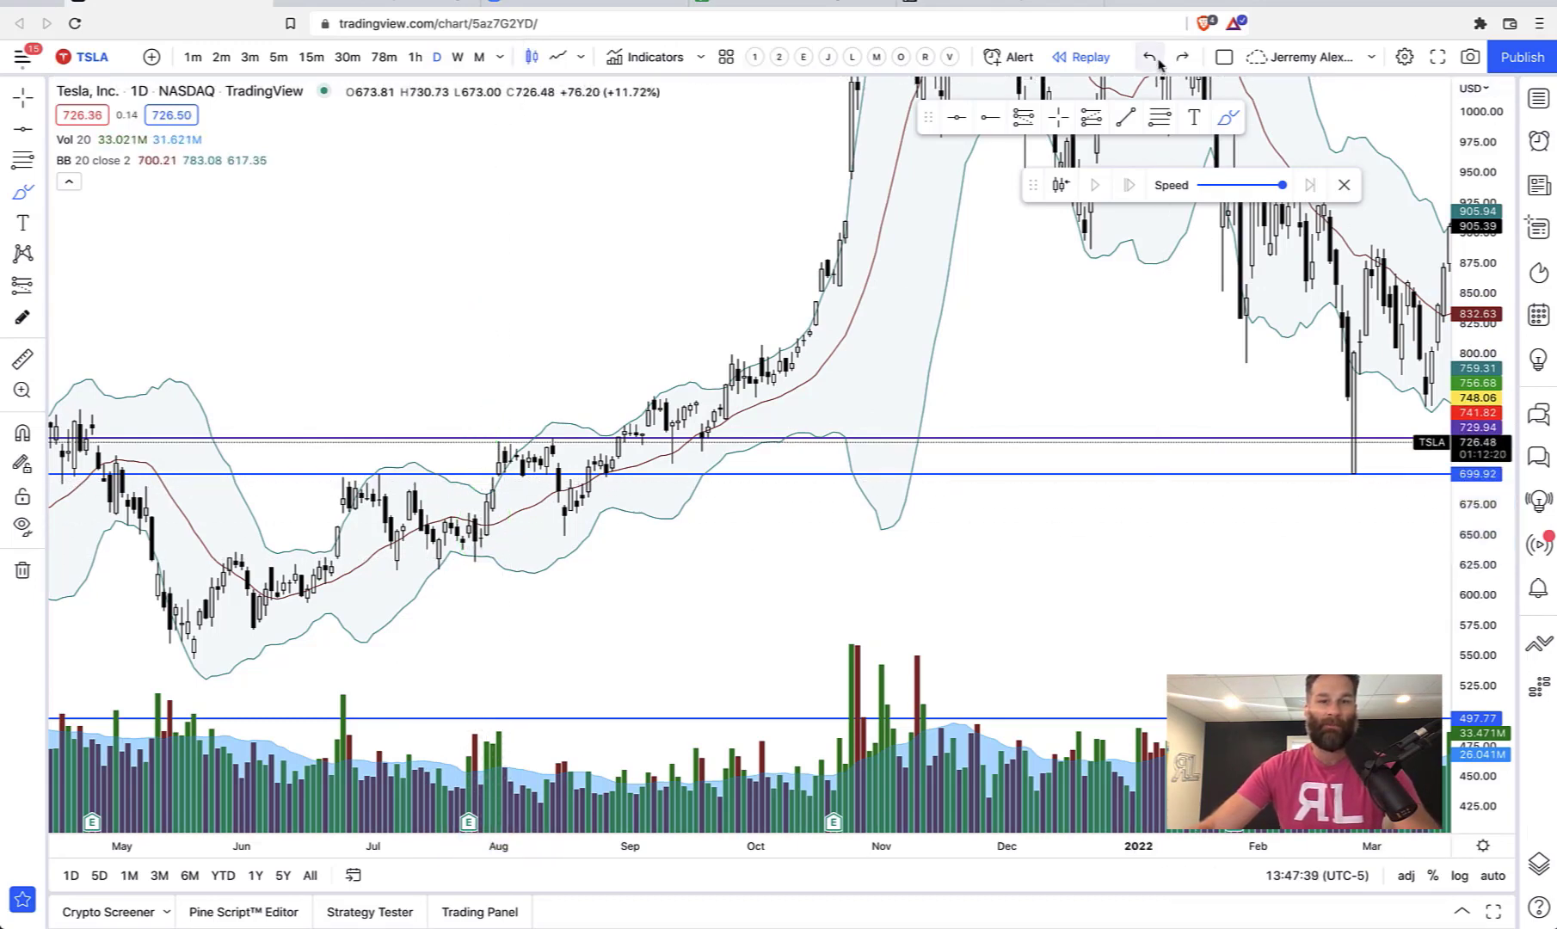
mouse_move(475, 524)
left_mouse_down()
mouse_move(499, 461)
mouse_move(542, 550)
mouse_move(552, 454)
left_mouse_up()
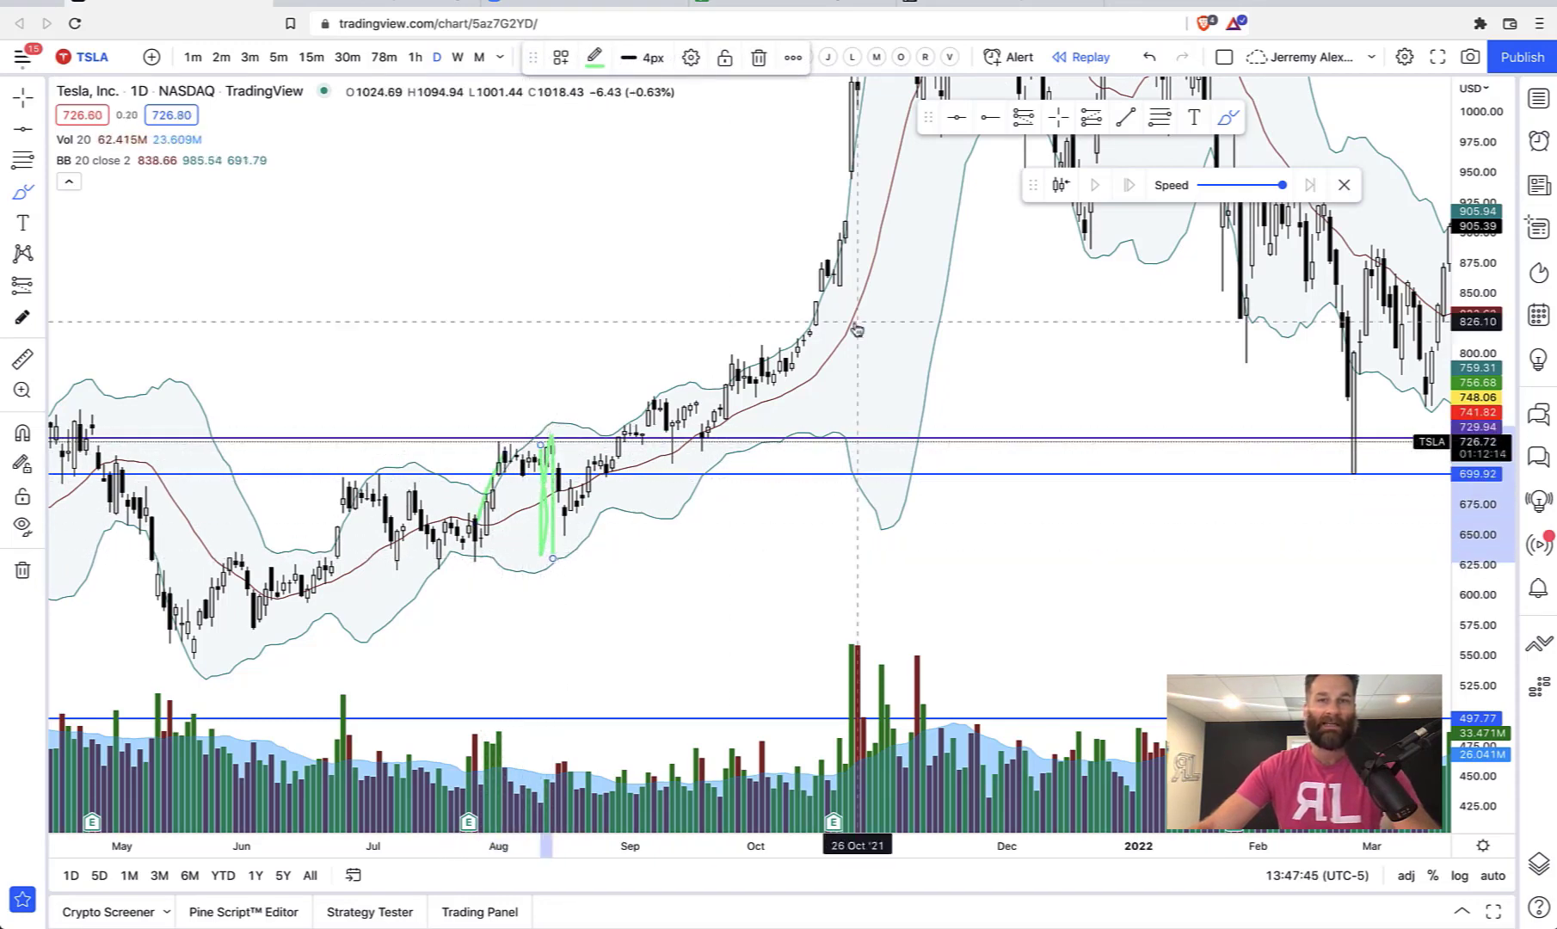
left_click(1149, 58)
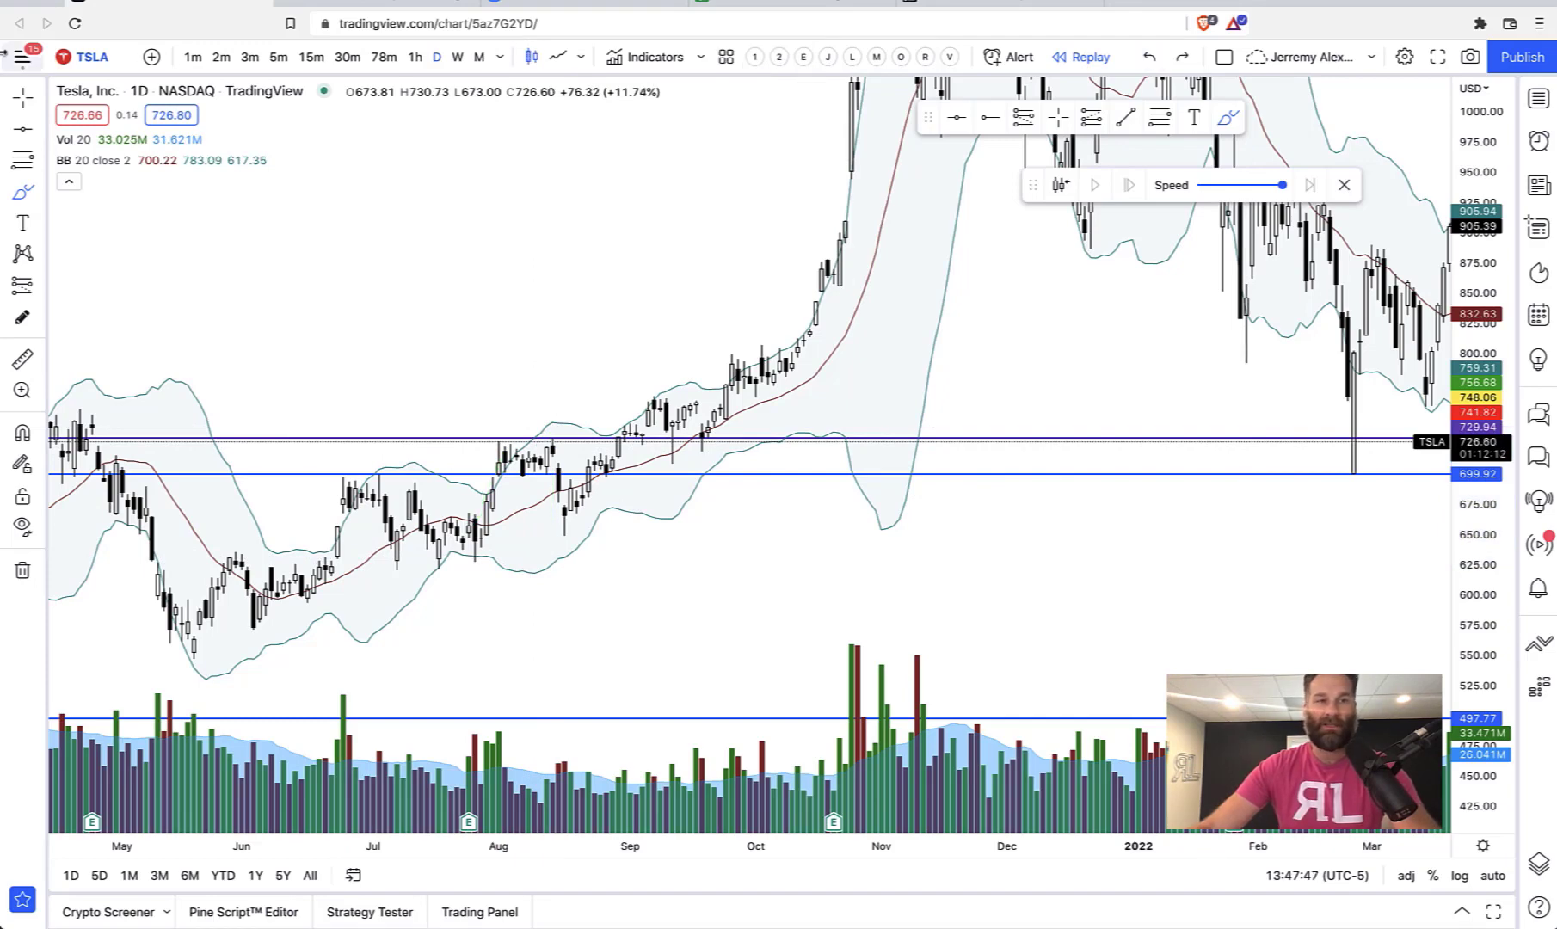
left_click(18, 94)
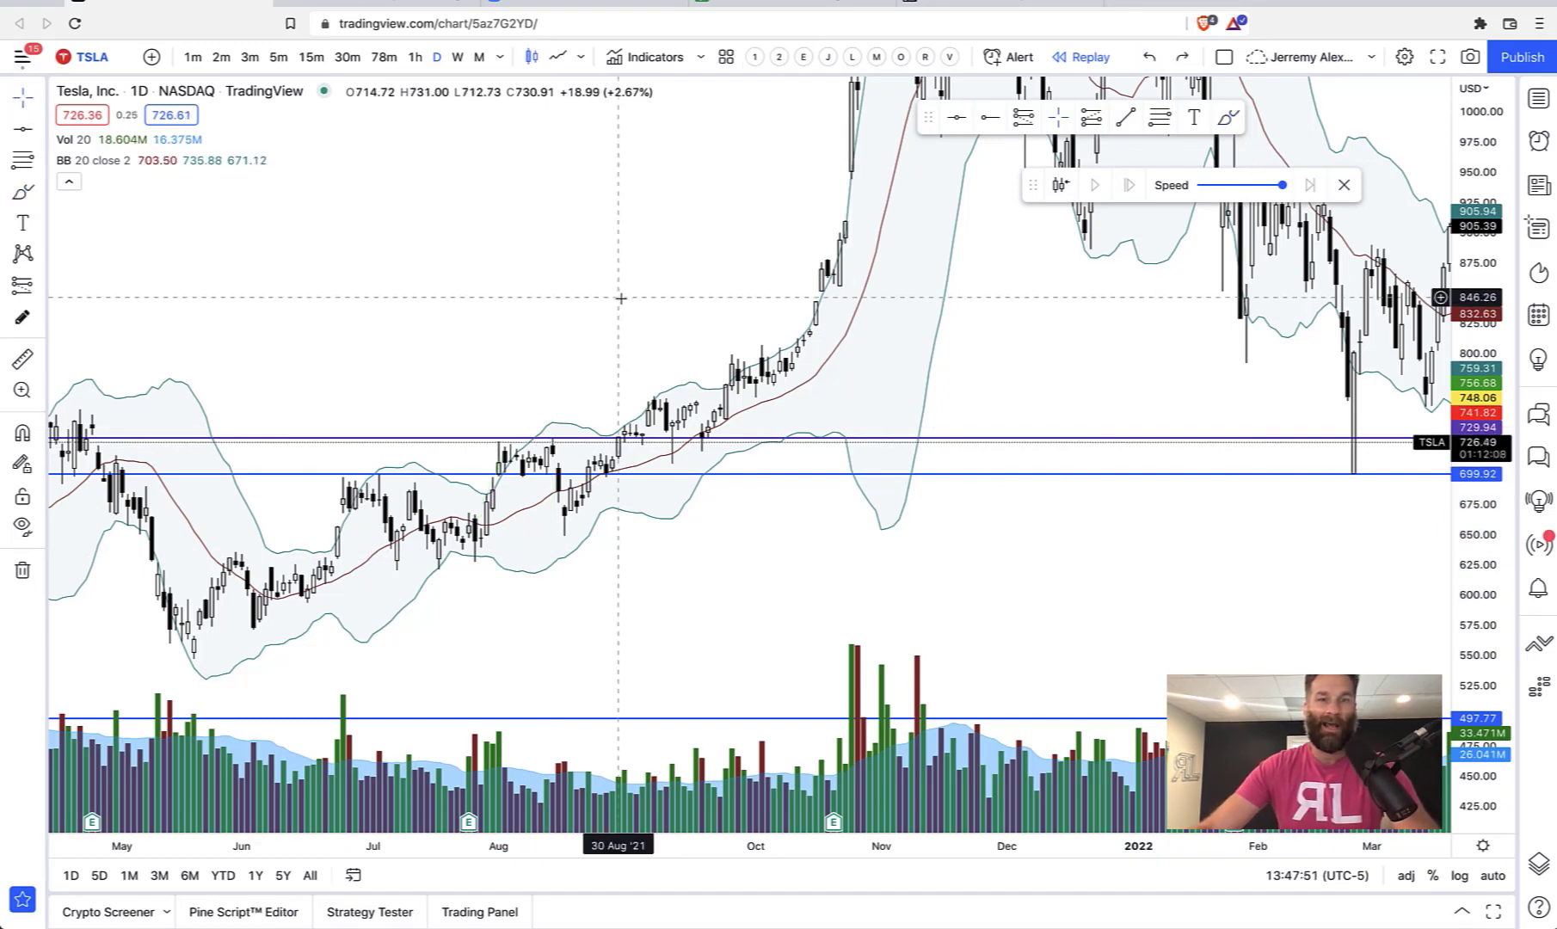
scroll(620, 297, "down", 2)
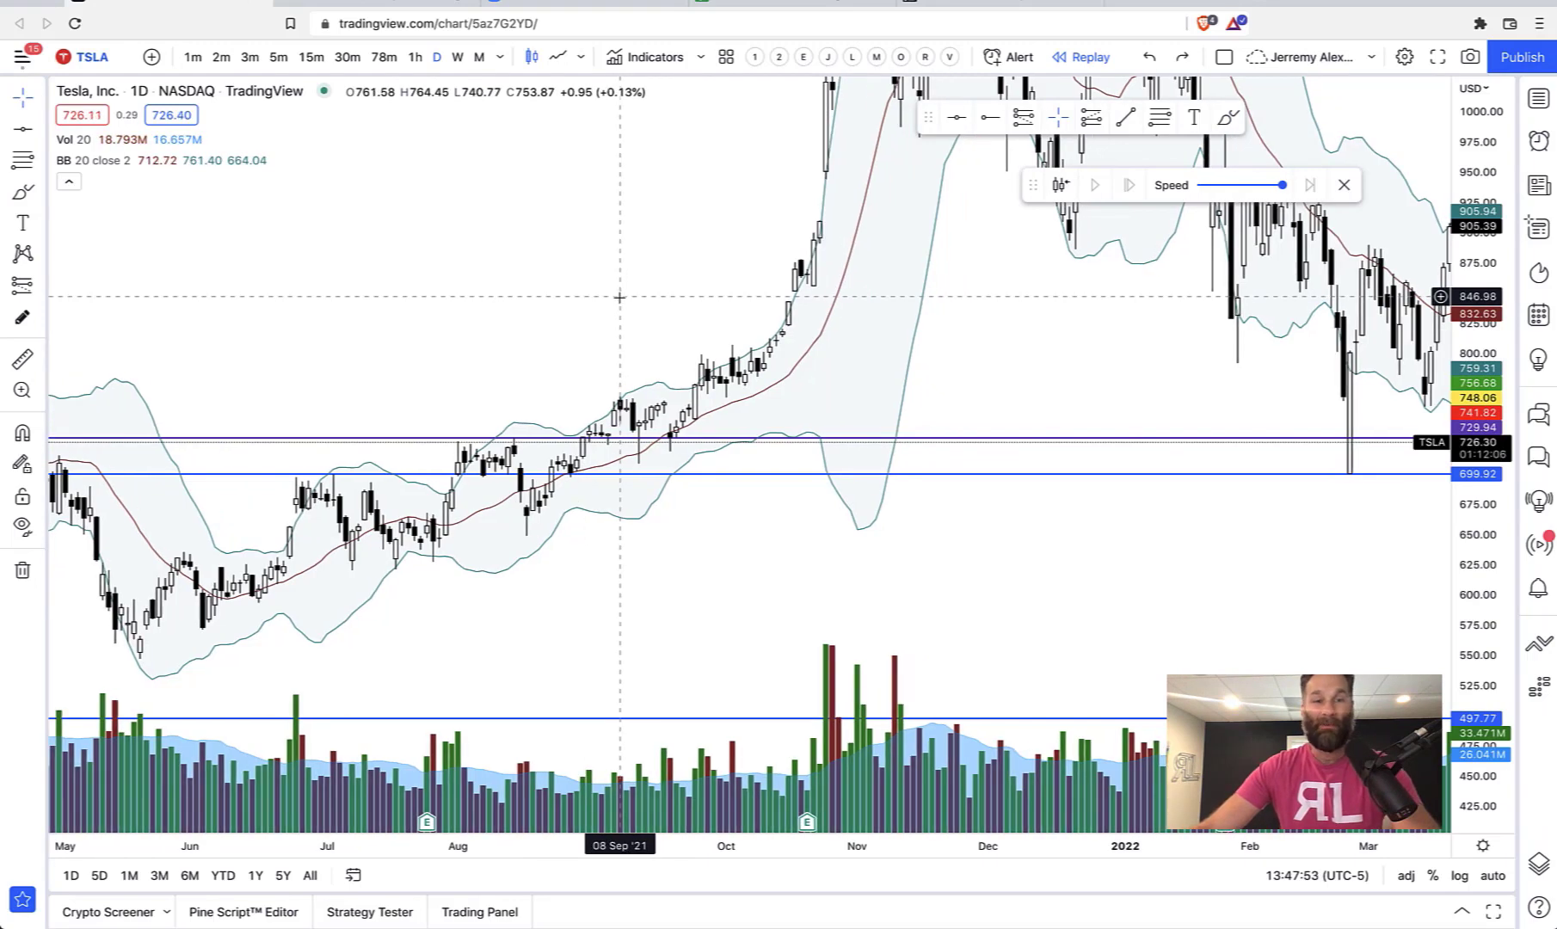
scroll(619, 297, "up", 1)
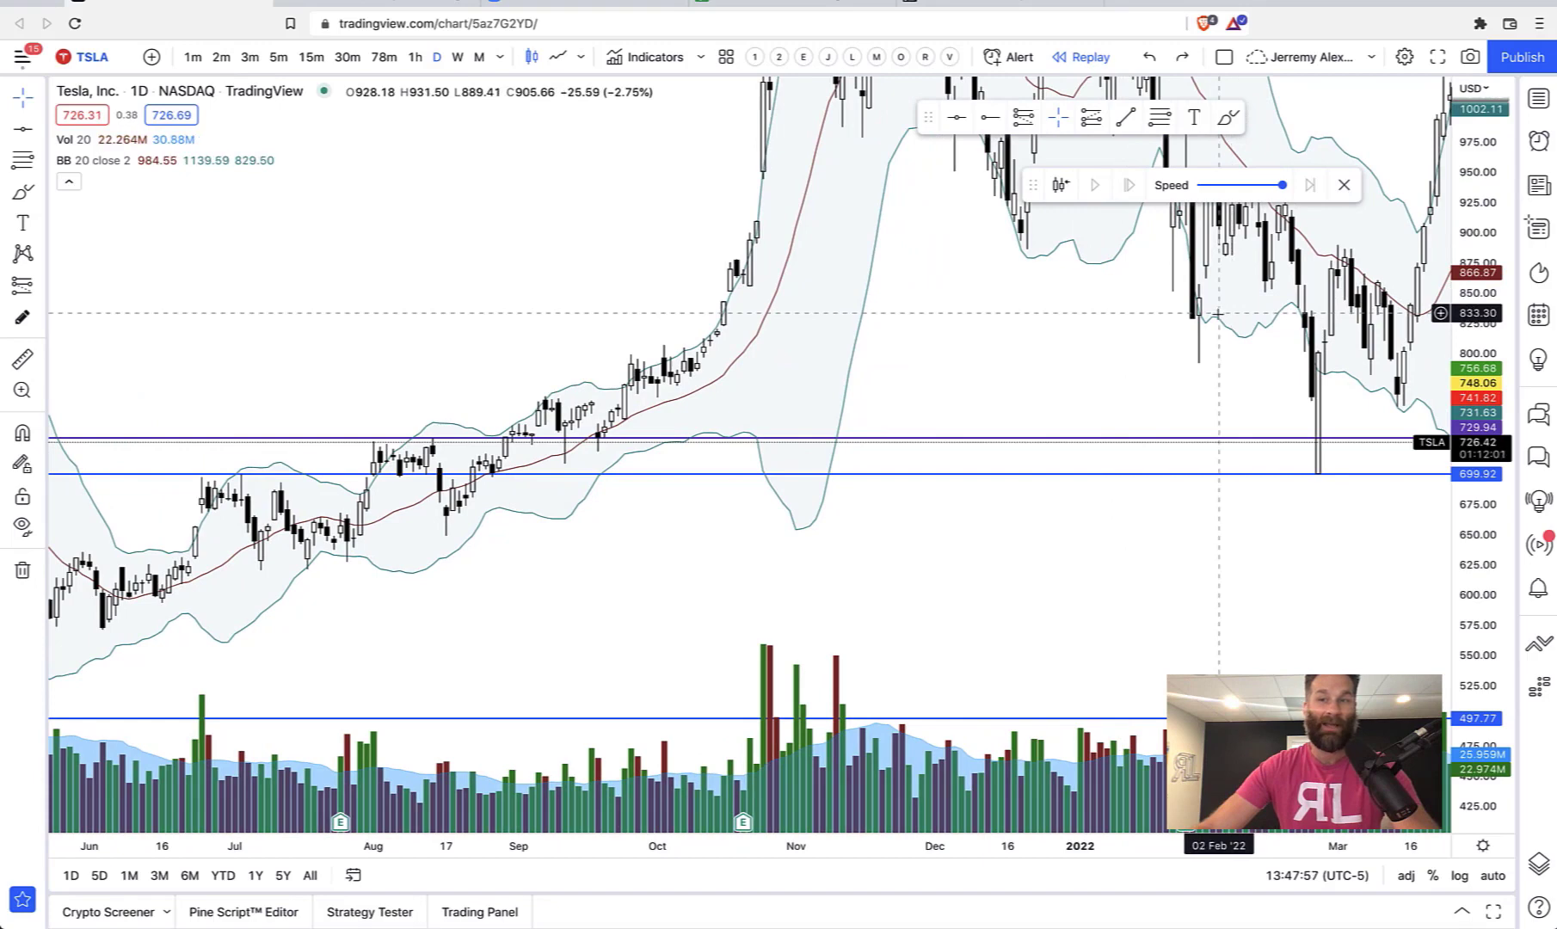
scroll(1217, 314, "up", 1)
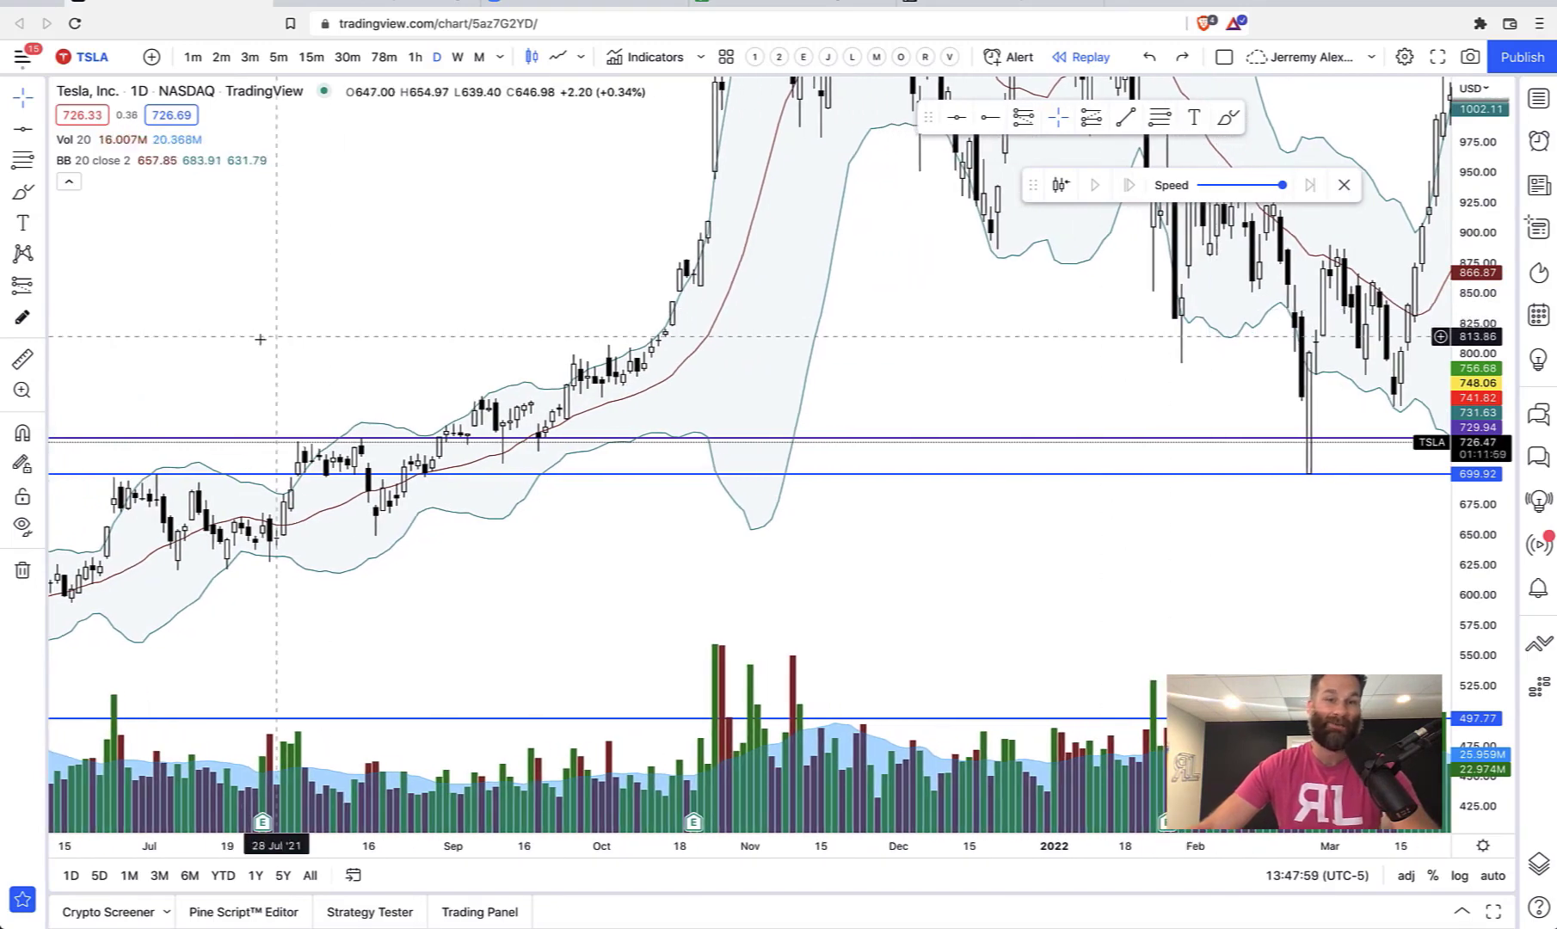
With the brush, underline the September rally candles and draw a green arrow at the breakout
left_click(23, 192)
left_click_drag(442, 465, 659, 378)
mouse_move(399, 287)
left_mouse_down()
mouse_move(538, 369)
mouse_move(574, 354)
left_mouse_up()
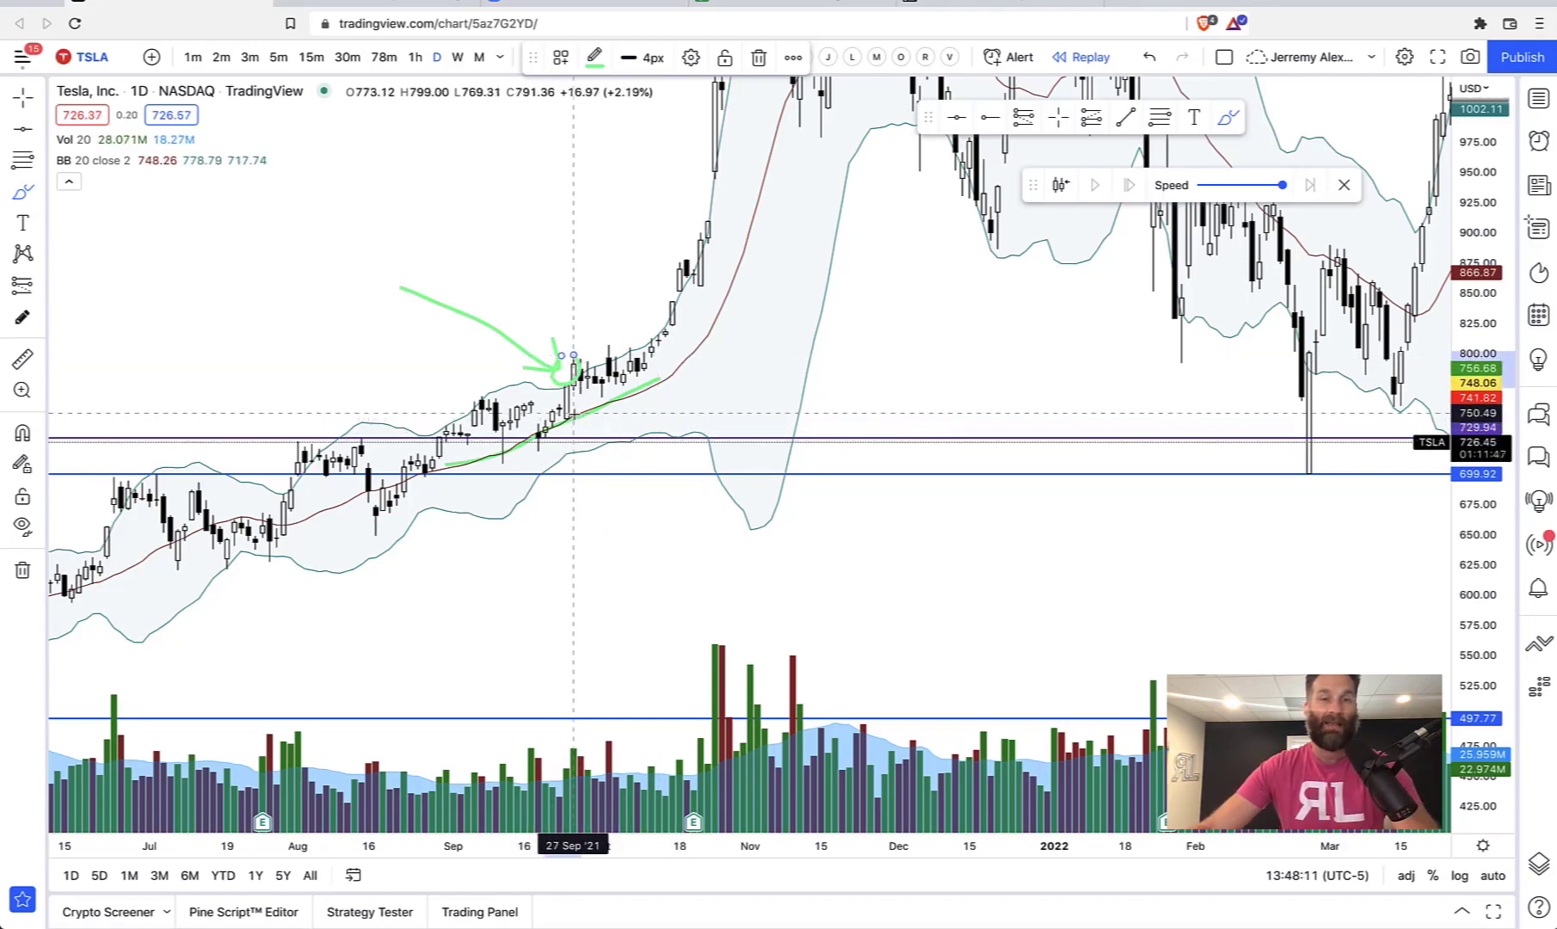
Reframe the chart from August with a compressed price scale, then draw a green arrow at the November peak
key("Escape")
left_click_drag(606, 201, 574, 542)
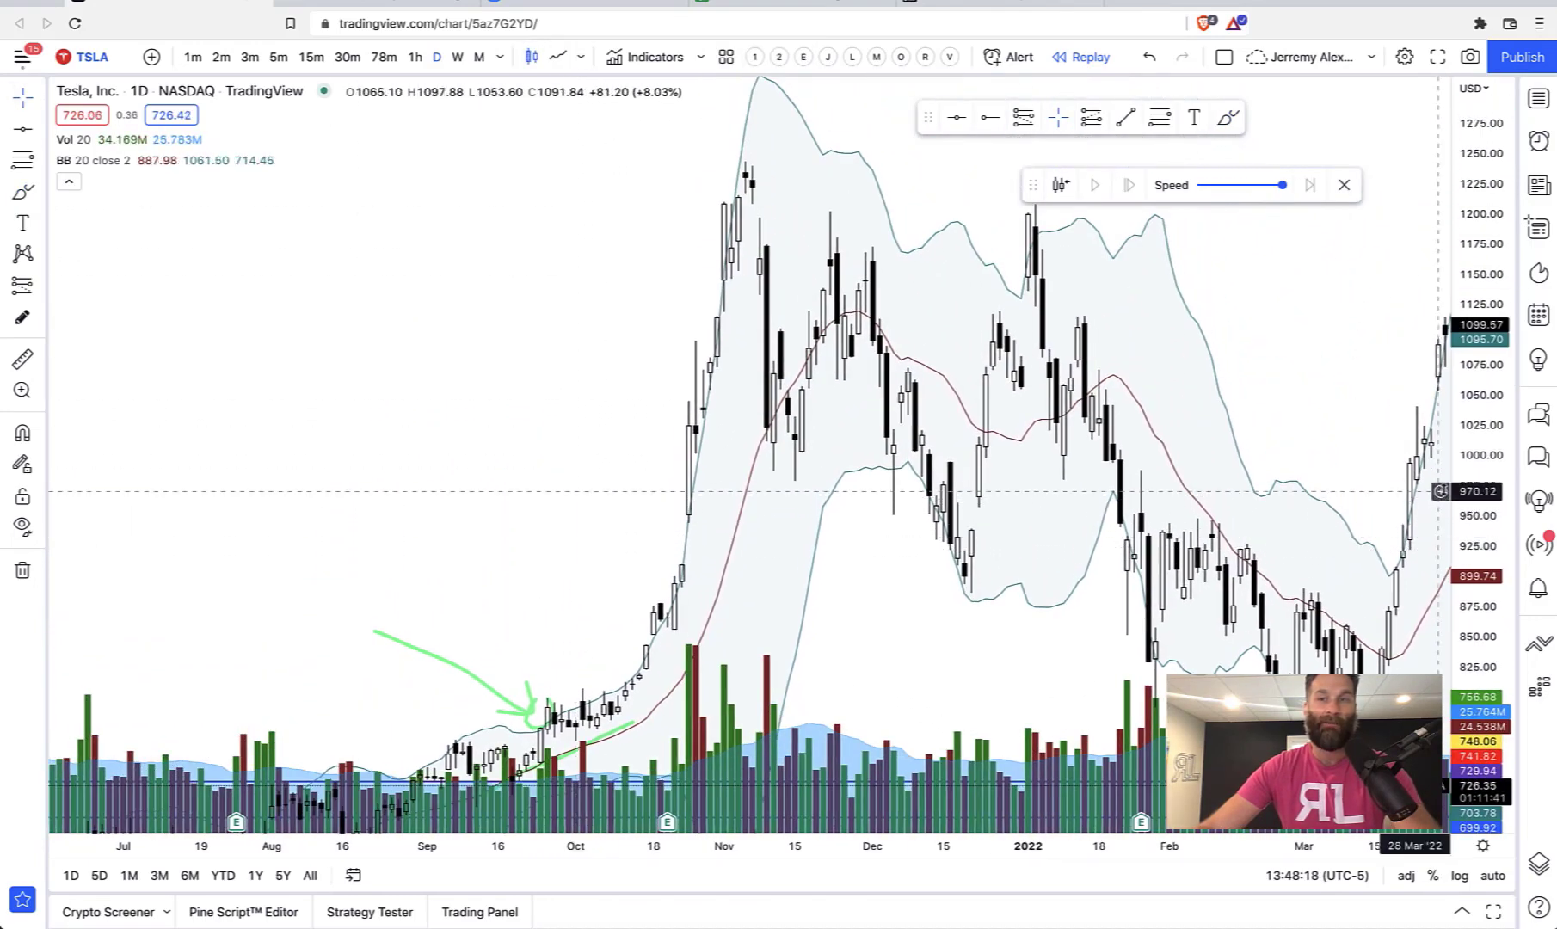
left_click_drag(1439, 496, 1441, 550)
left_click_drag(1053, 465, 950, 447)
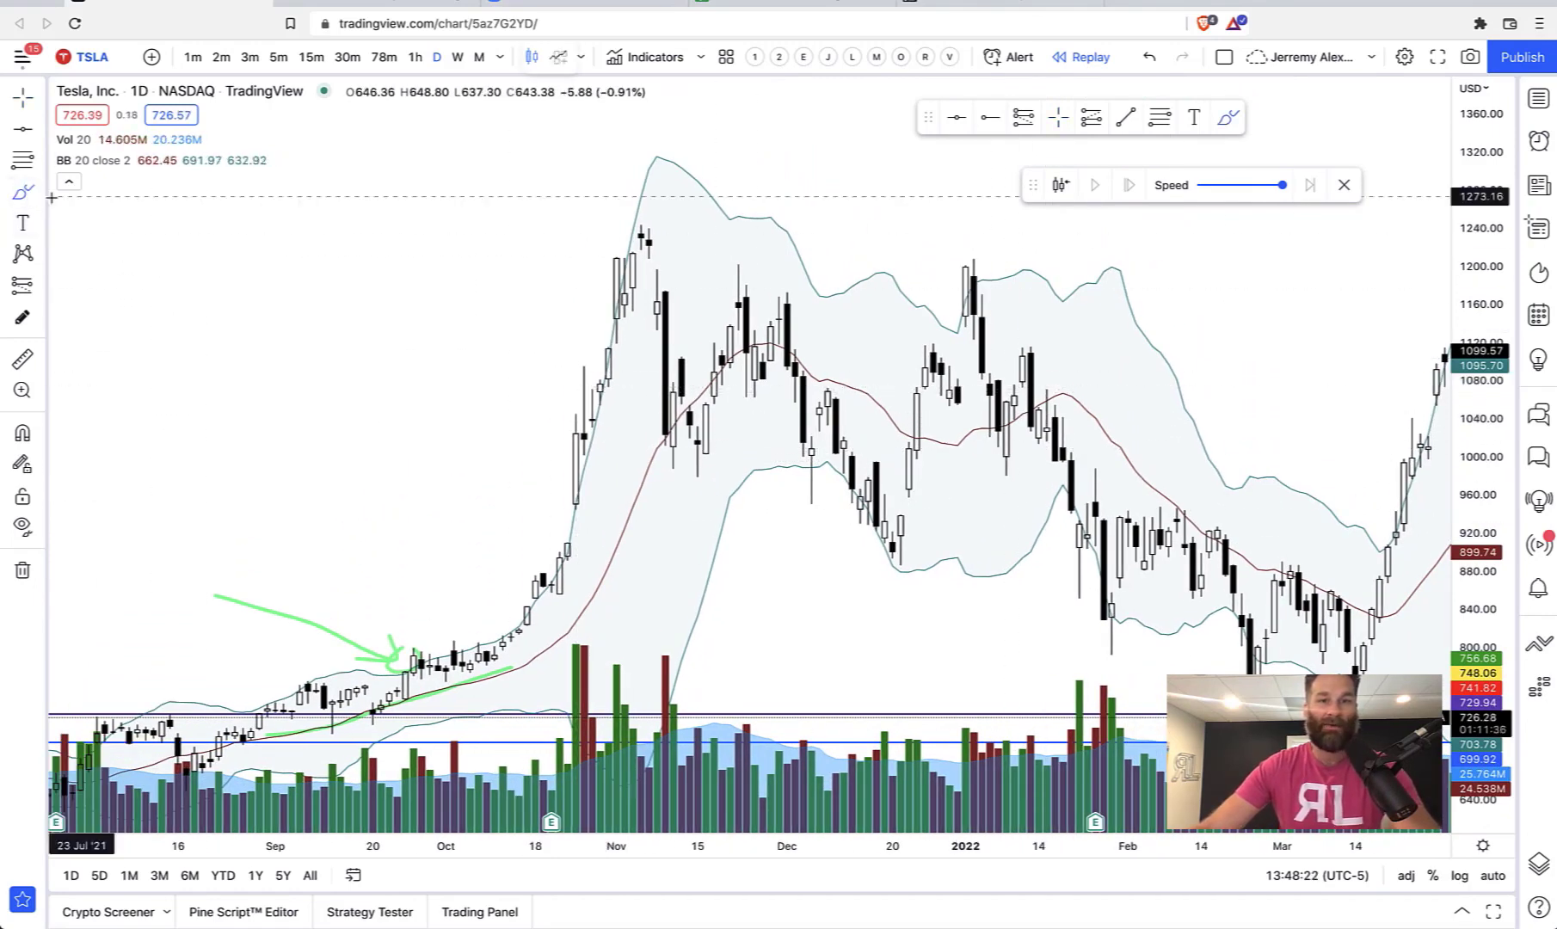
mouse_move(531, 148)
left_mouse_down()
mouse_move(624, 205)
mouse_move(628, 236)
left_mouse_up()
Circle the November peak candle and the post-drop candle, linking them with a green line
left_click(633, 231)
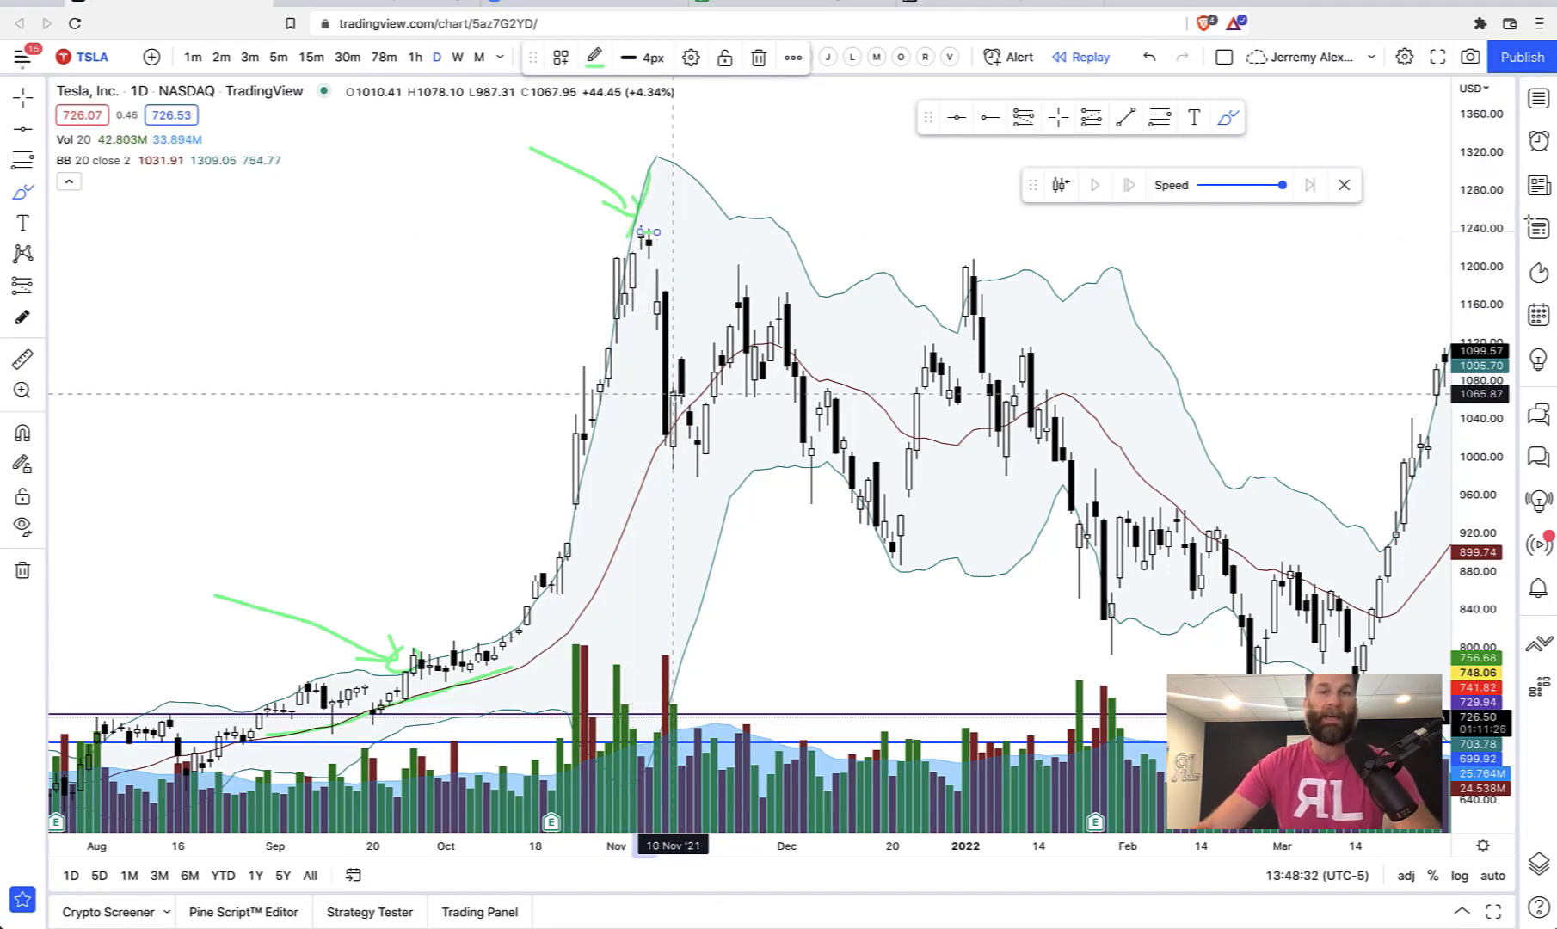
mouse_move(661, 229)
left_mouse_down()
mouse_move(644, 256)
mouse_move(665, 241)
left_mouse_up()
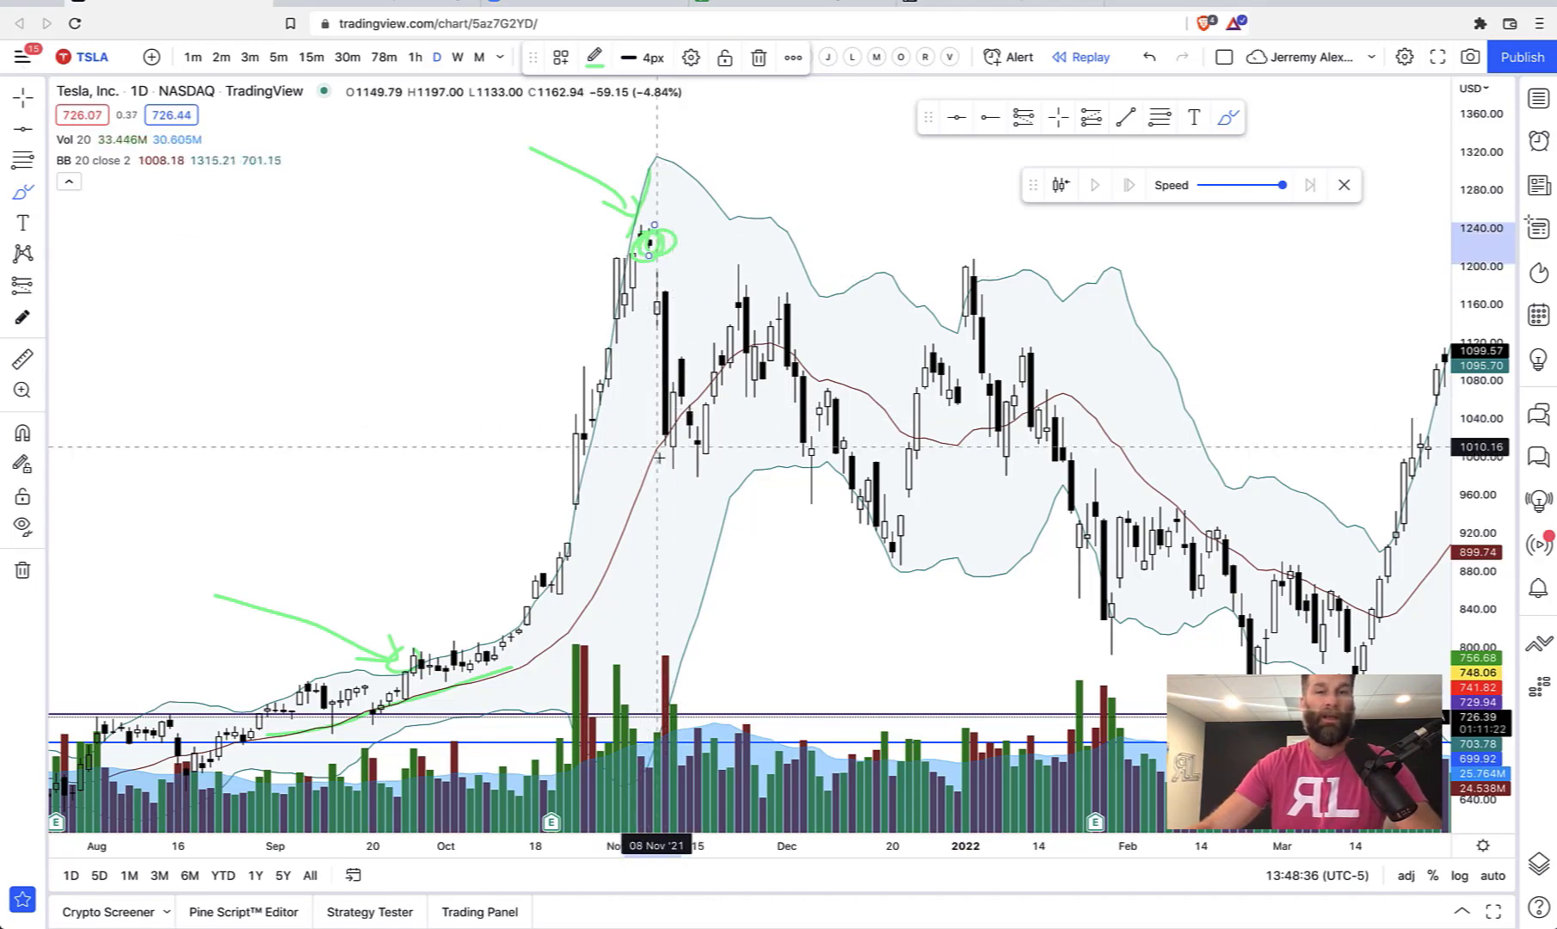
left_click_drag(686, 413, 681, 414)
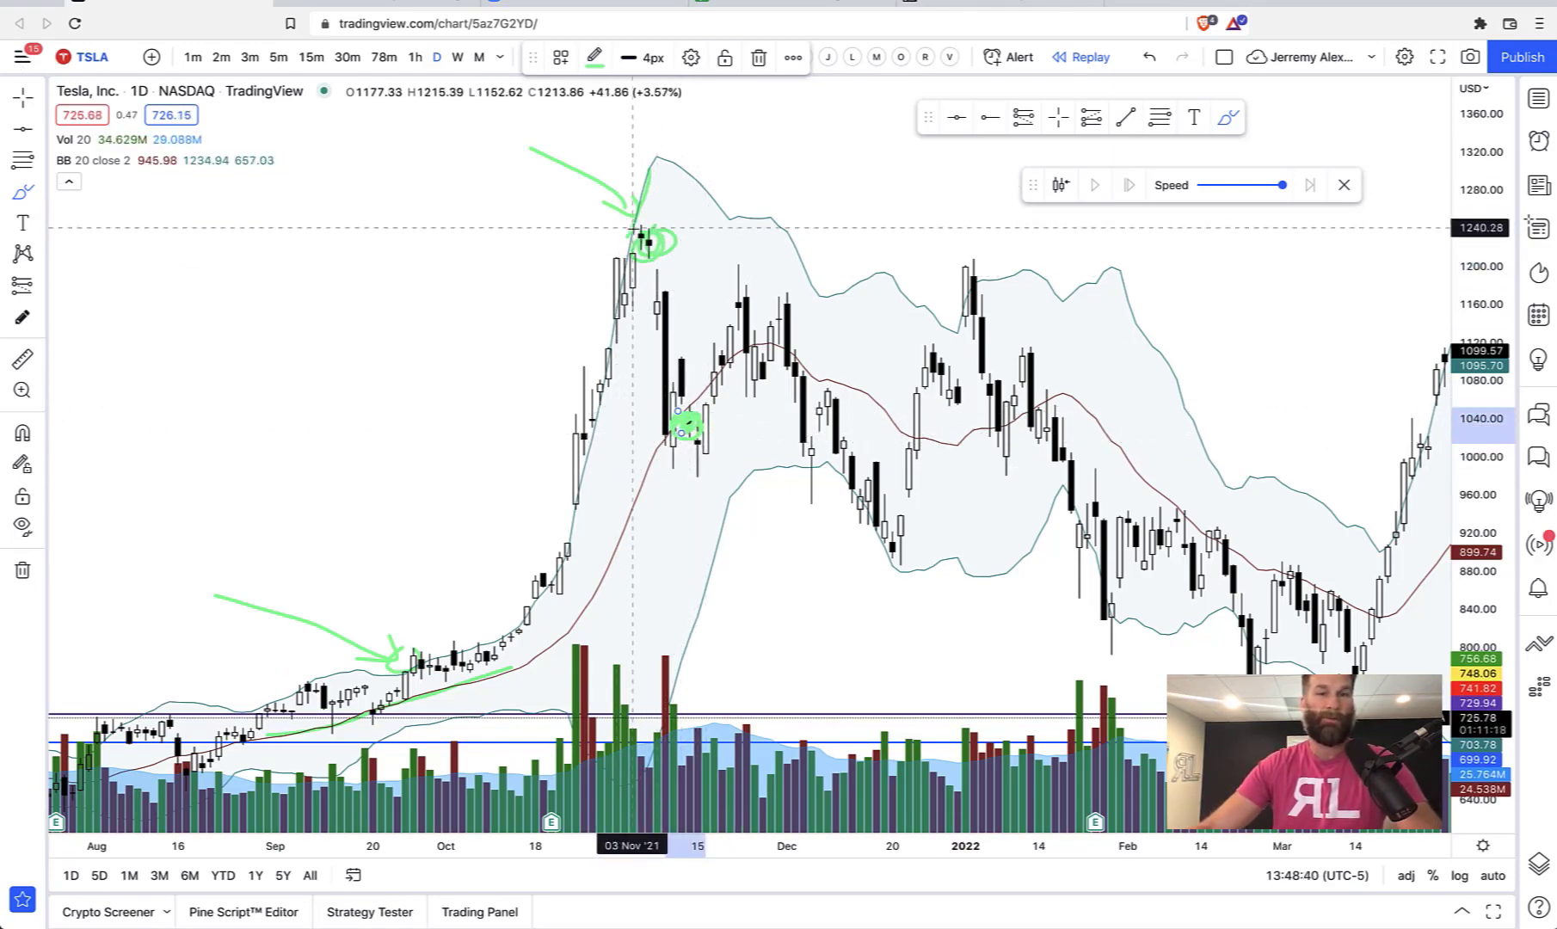
left_click_drag(632, 225, 697, 470)
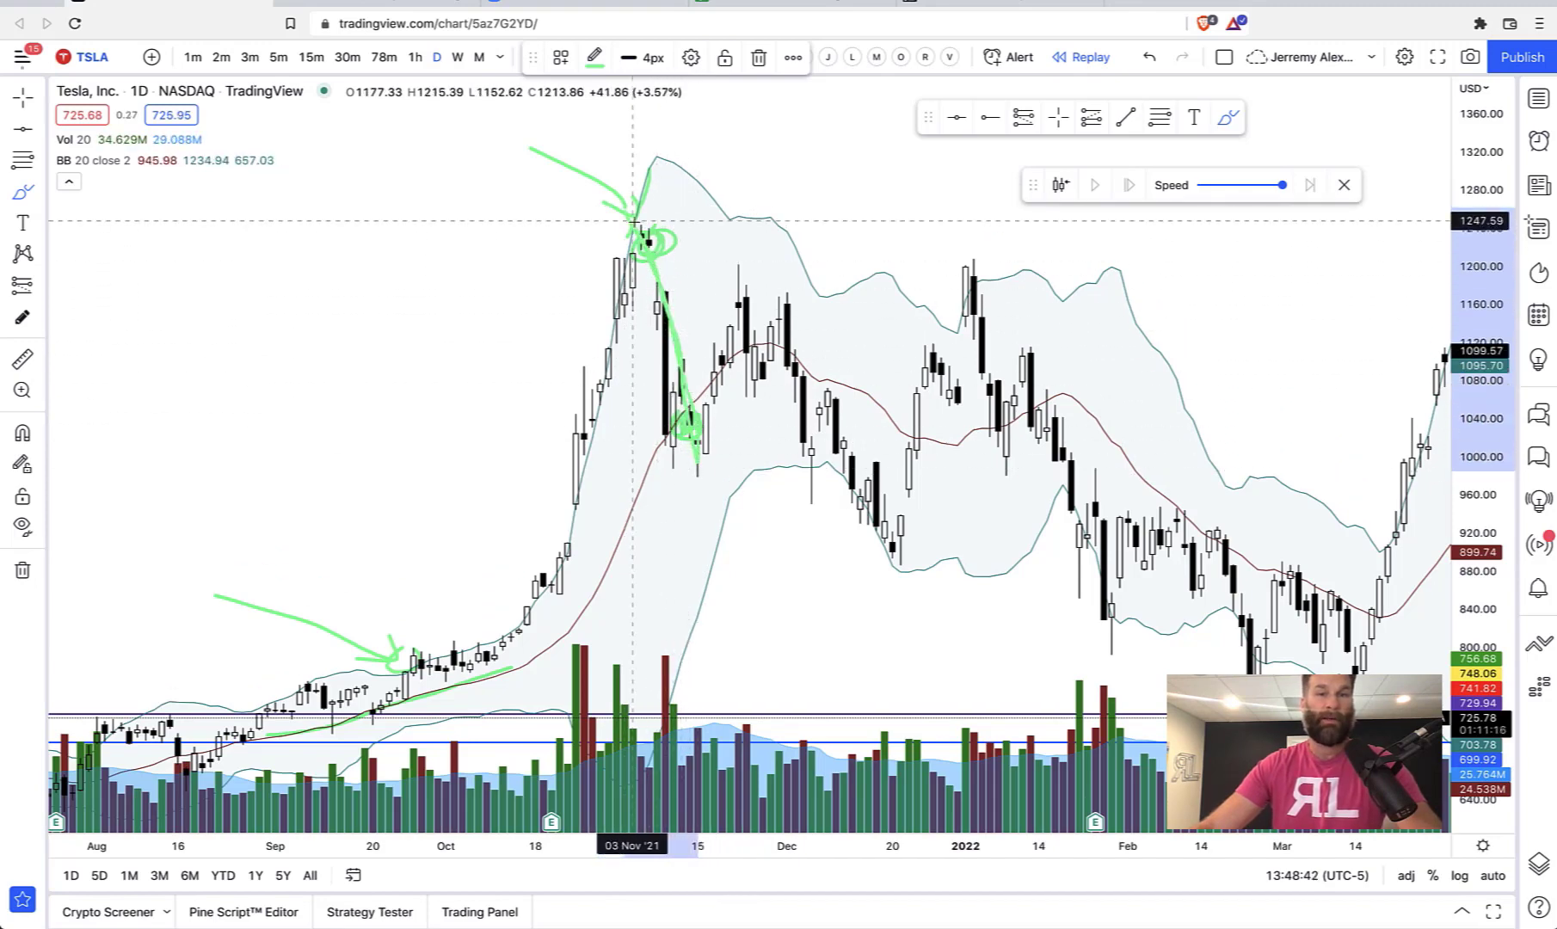
Undo the two latest green scribbles and return to the selection cursor
left_click(1152, 57)
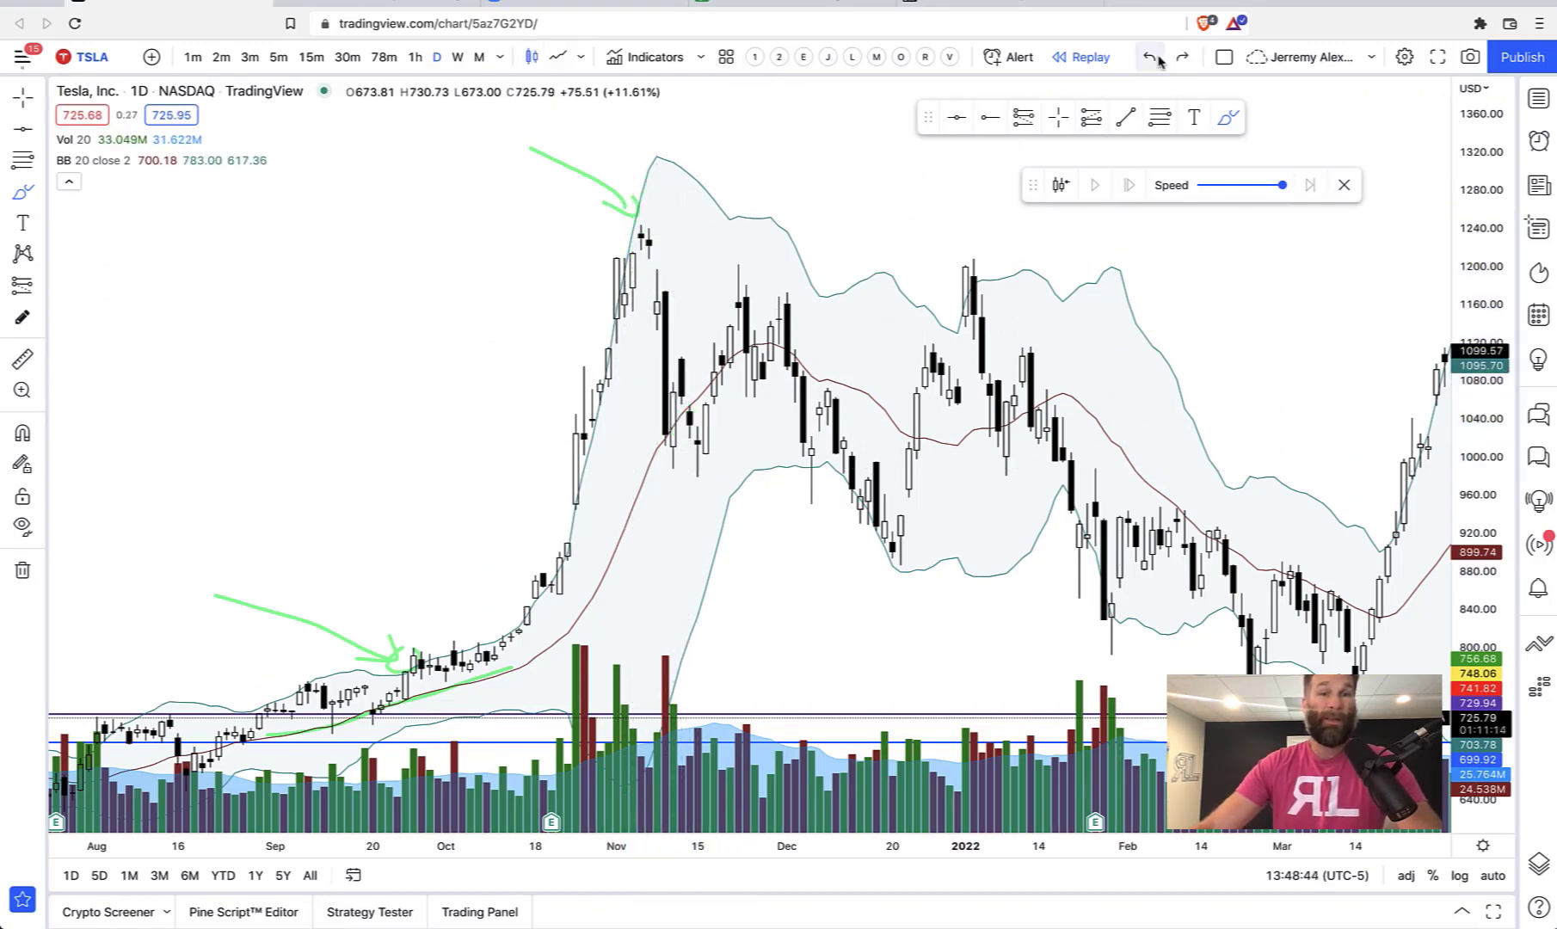
left_click(1153, 58)
left_click(23, 96)
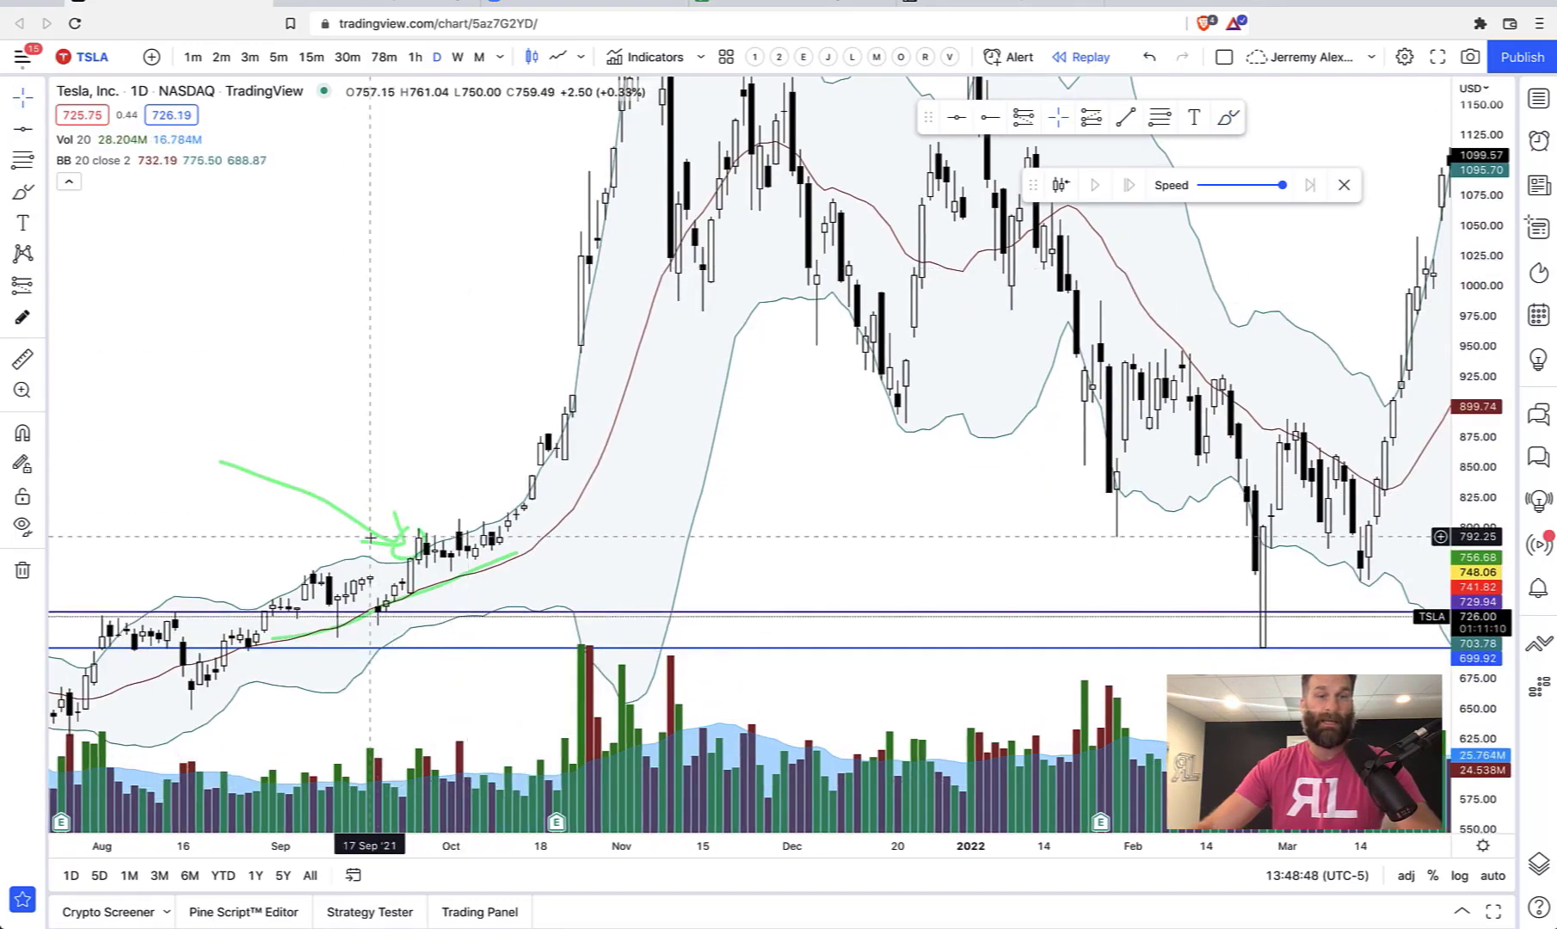
Delete the long green arrow and the remaining green hook and trend stroke
left_click(376, 541)
key("Delete")
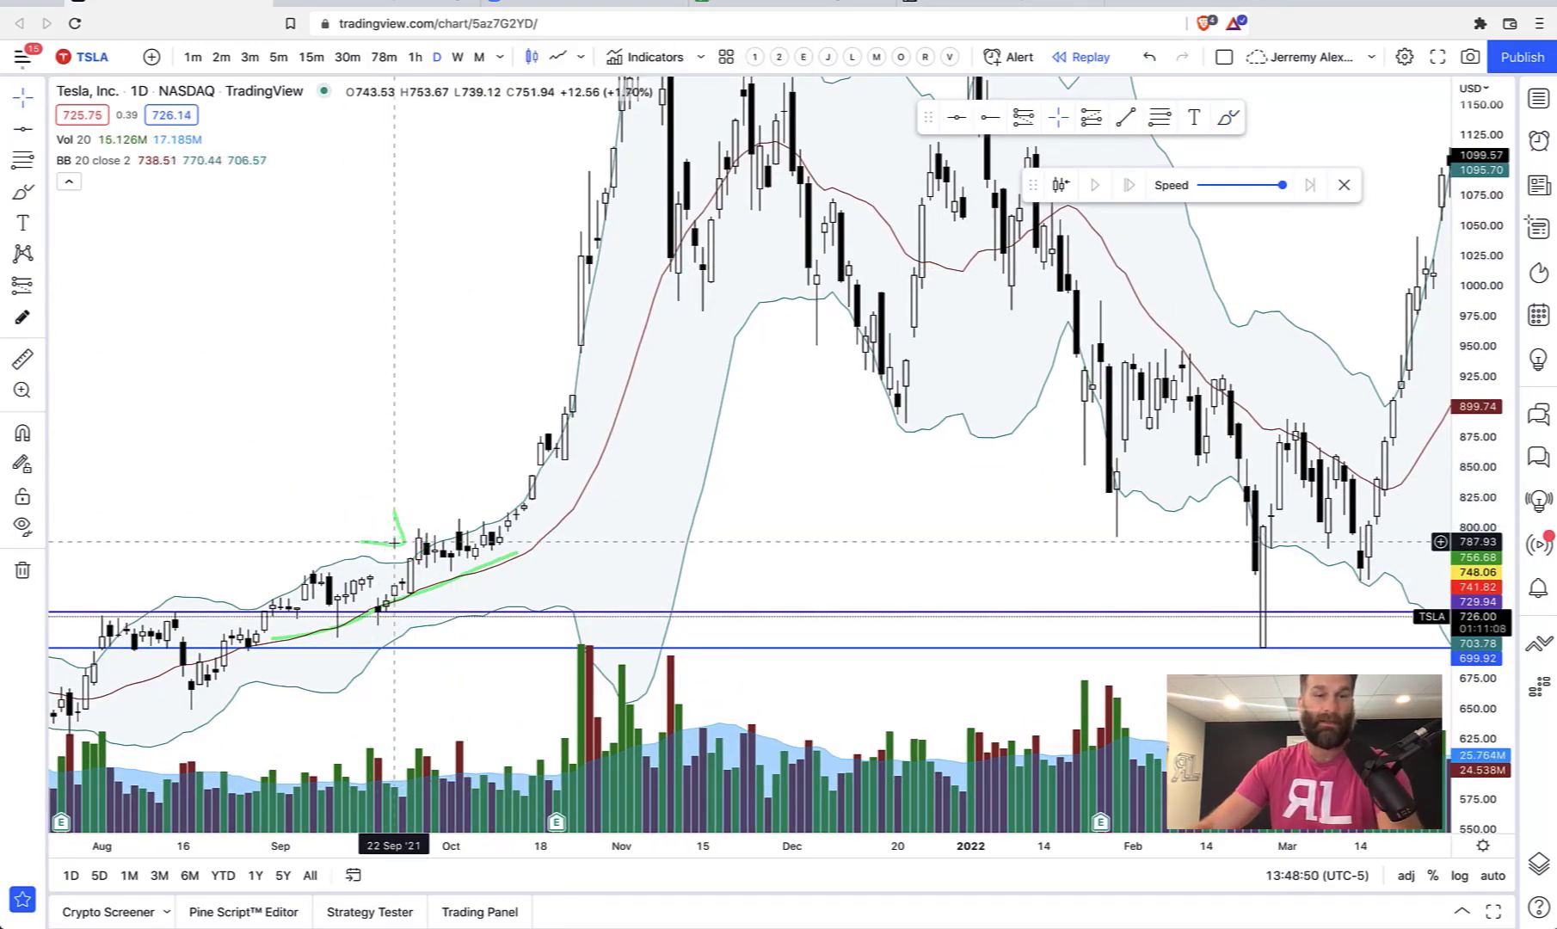
key("Delete")
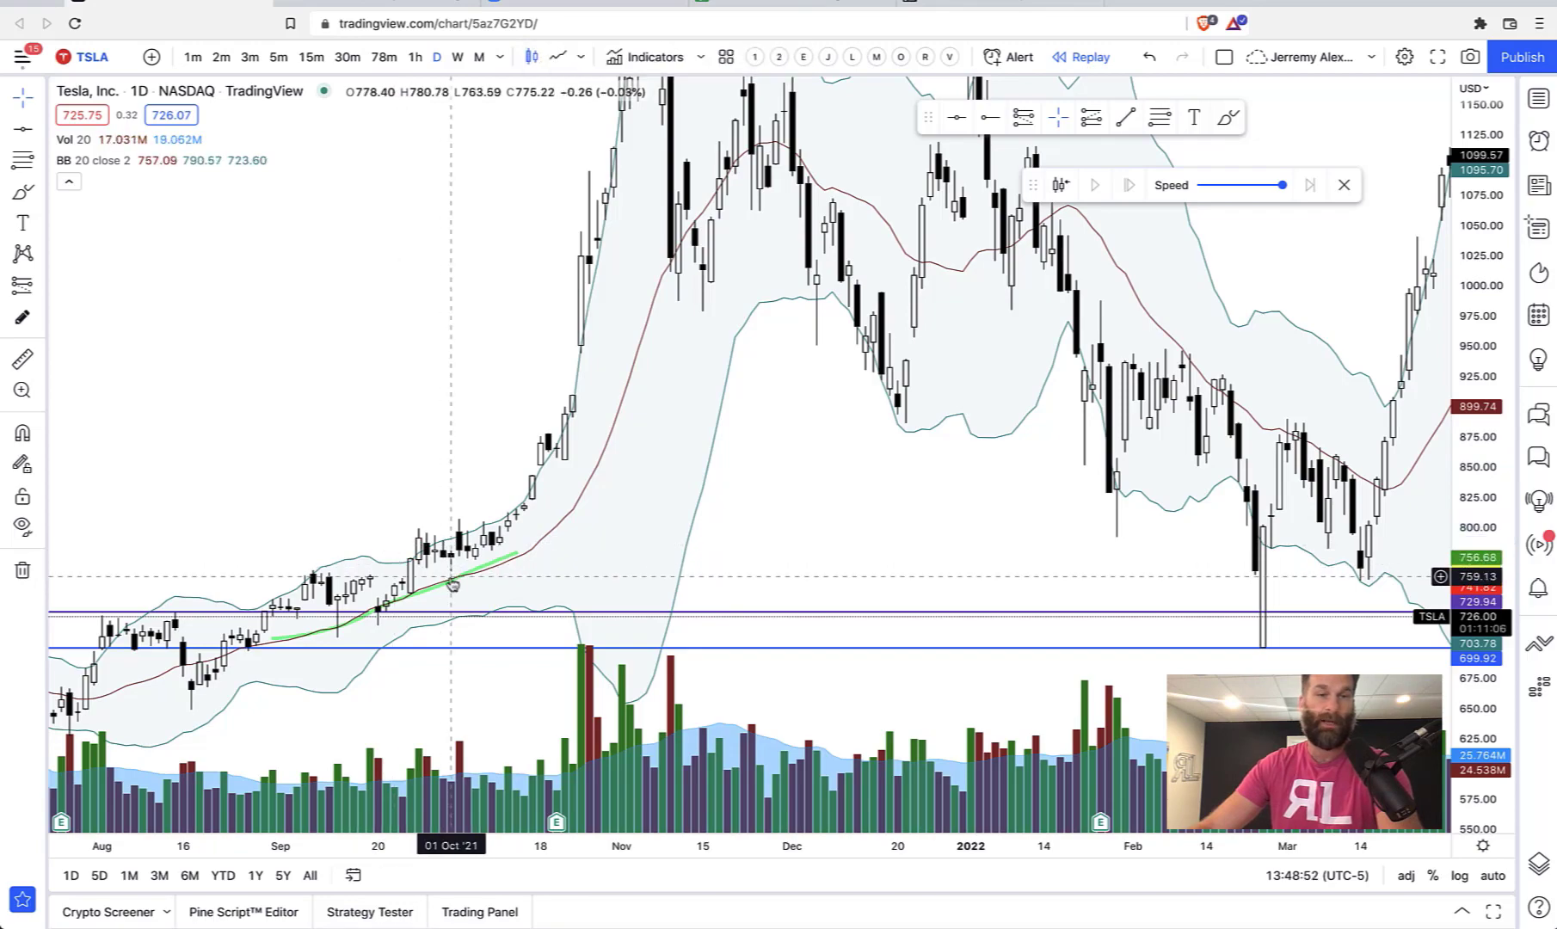
Sketch green projected price paths and lines along recent highs and lows, then undo the last line
scroll(668, 557, "right", 10)
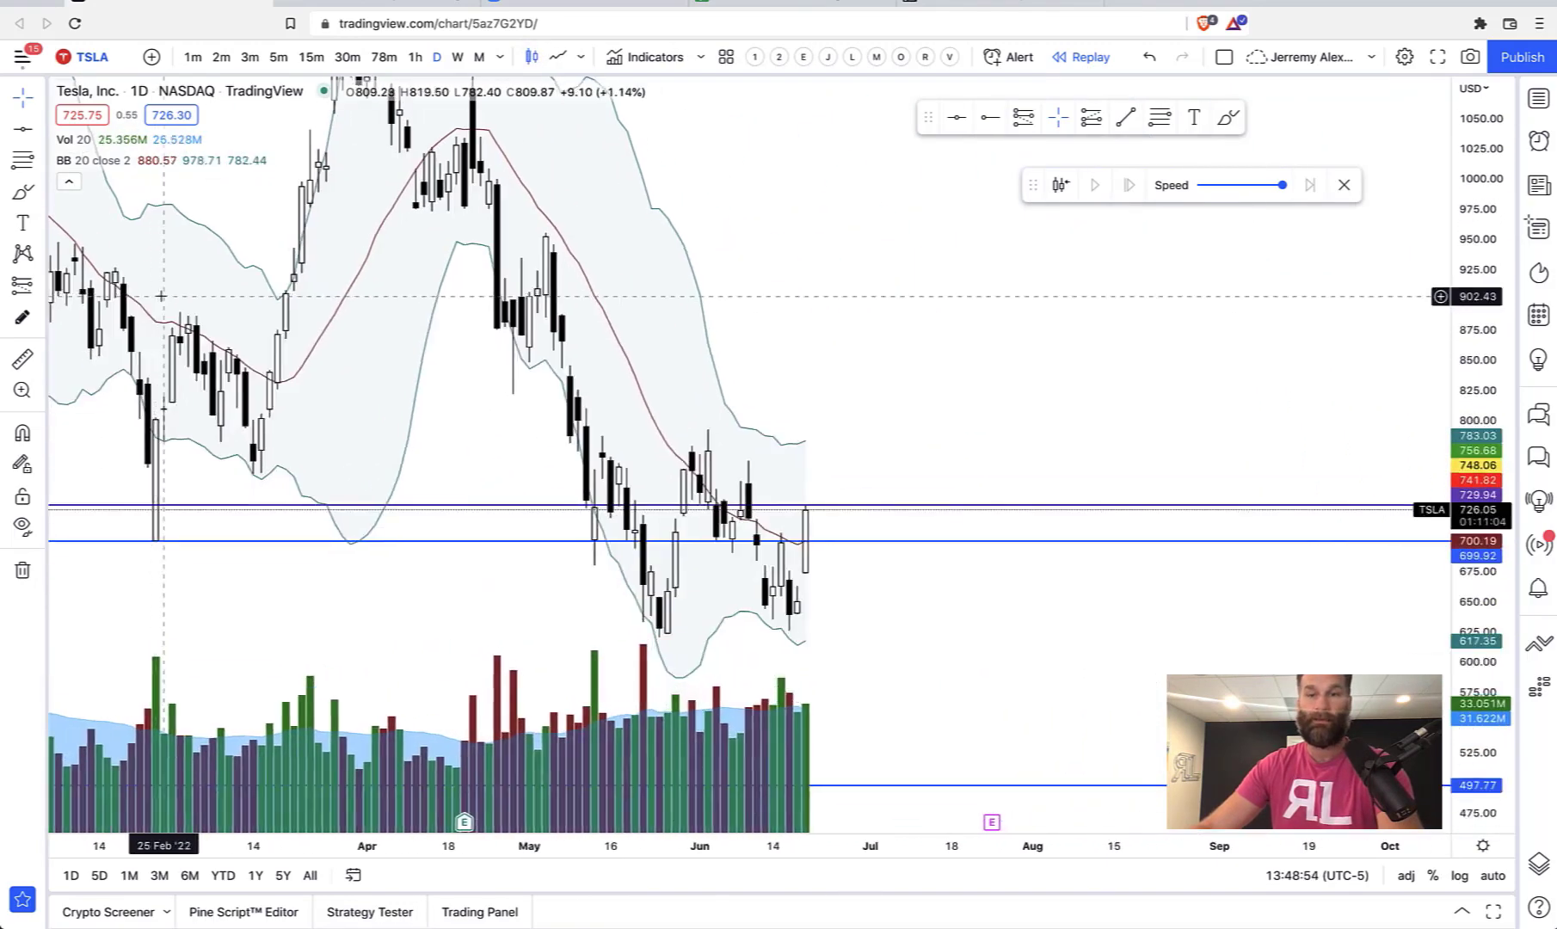
scroll(1305, 468, "up", 2)
left_click(22, 190)
mouse_move(1144, 551)
left_mouse_down()
mouse_move(972, 490)
mouse_move(1001, 447)
left_mouse_up()
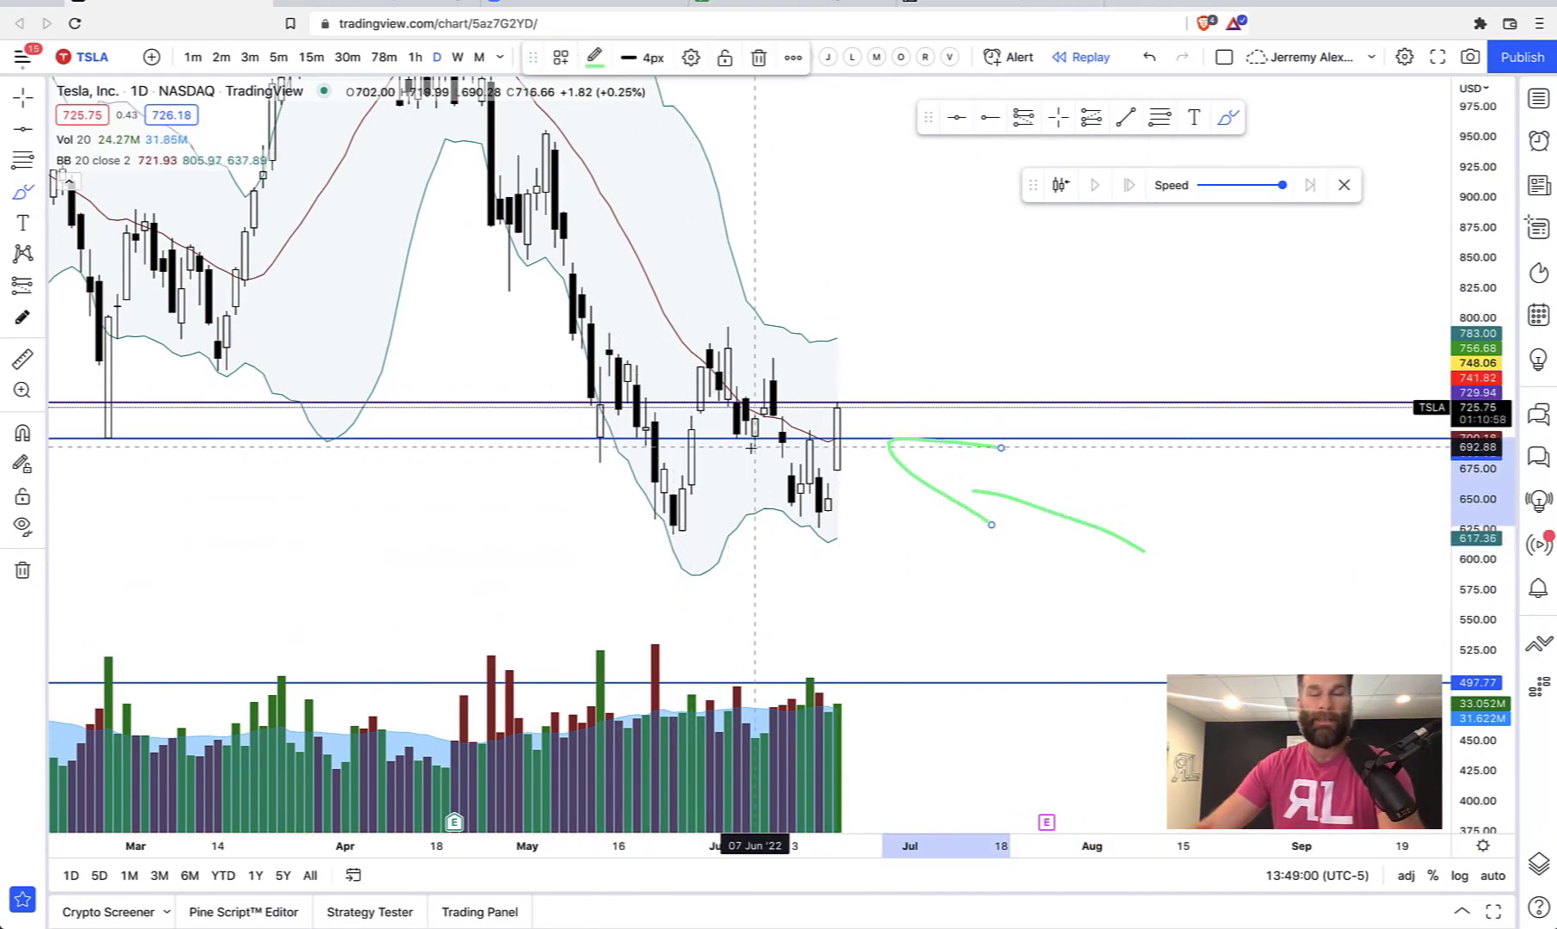
scroll(831, 413, "up", 1)
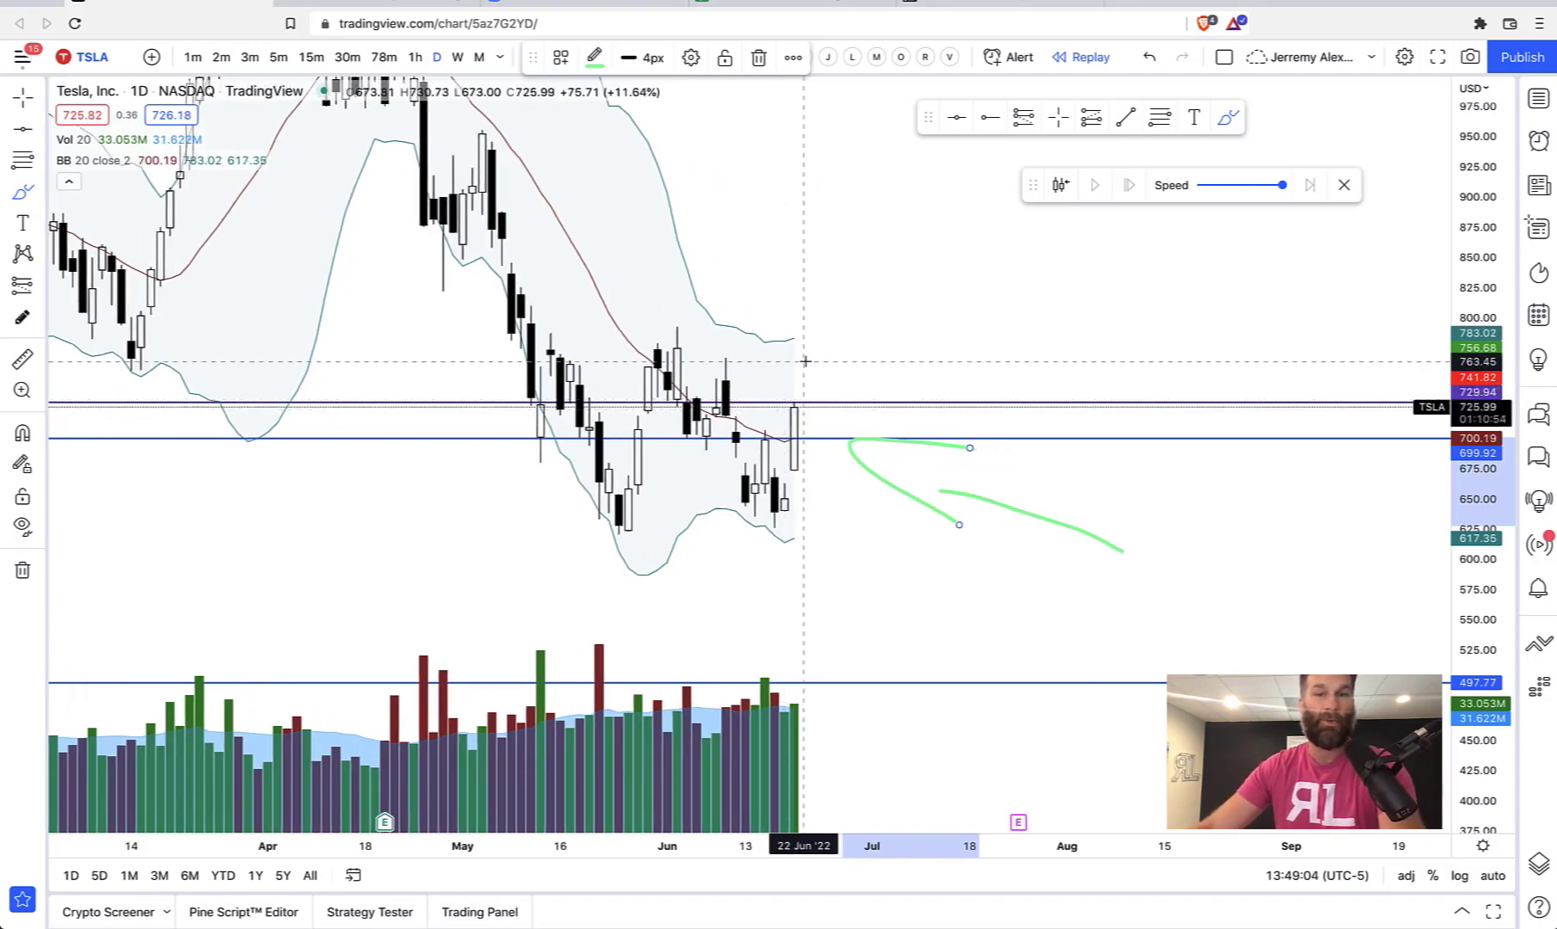
left_click_drag(594, 523, 903, 512)
left_click_drag(505, 350, 834, 342)
scroll(834, 342, "down", 2)
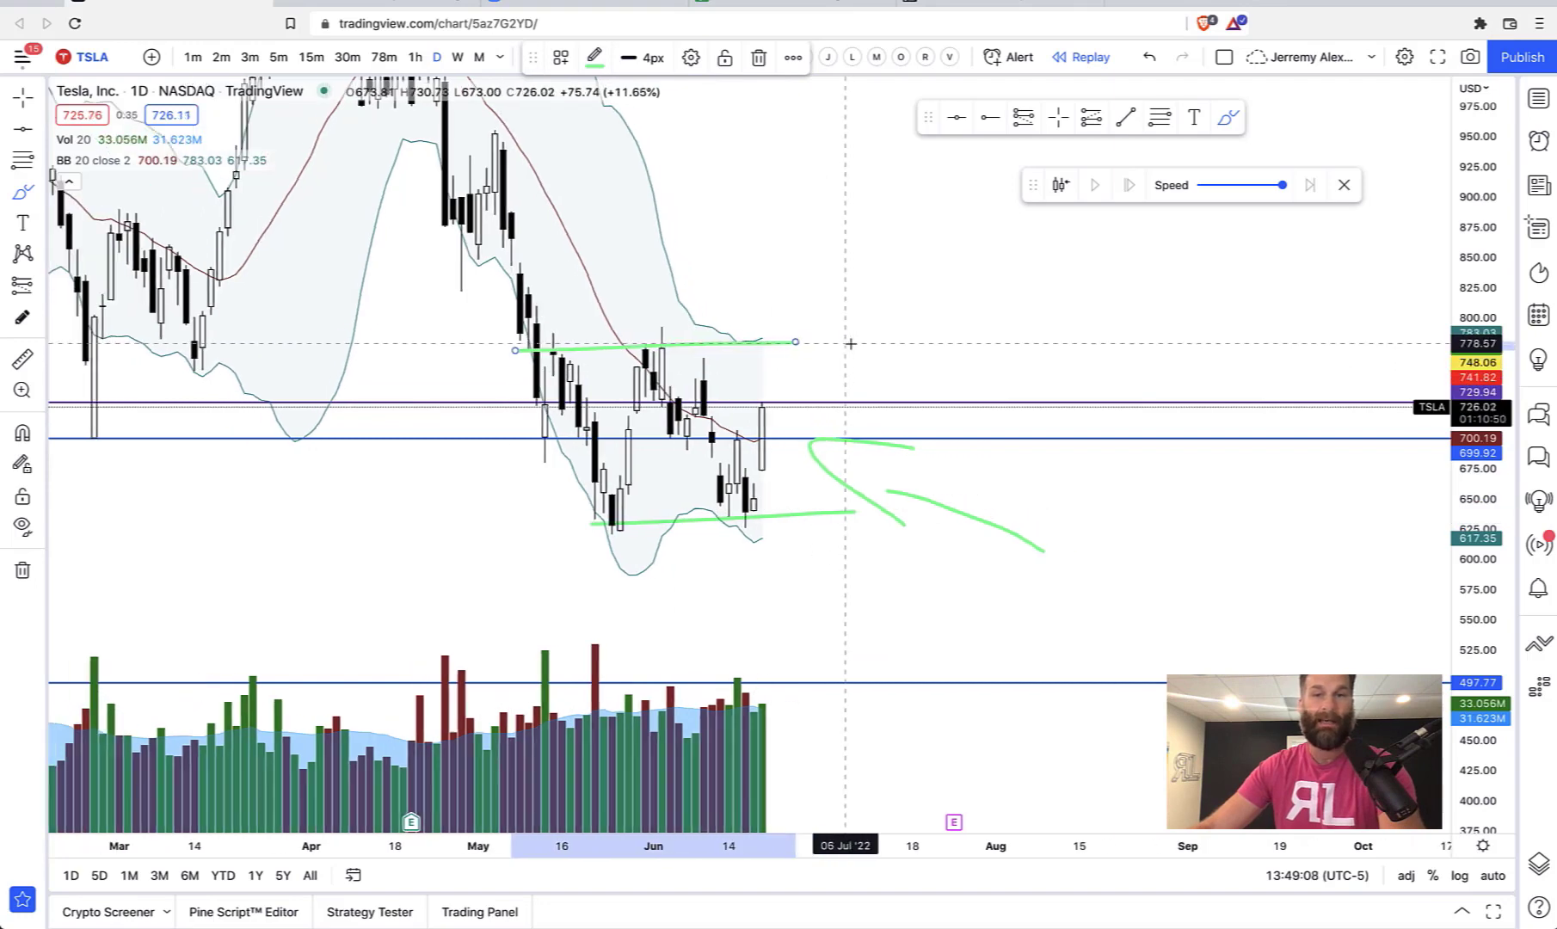
left_click(1150, 57)
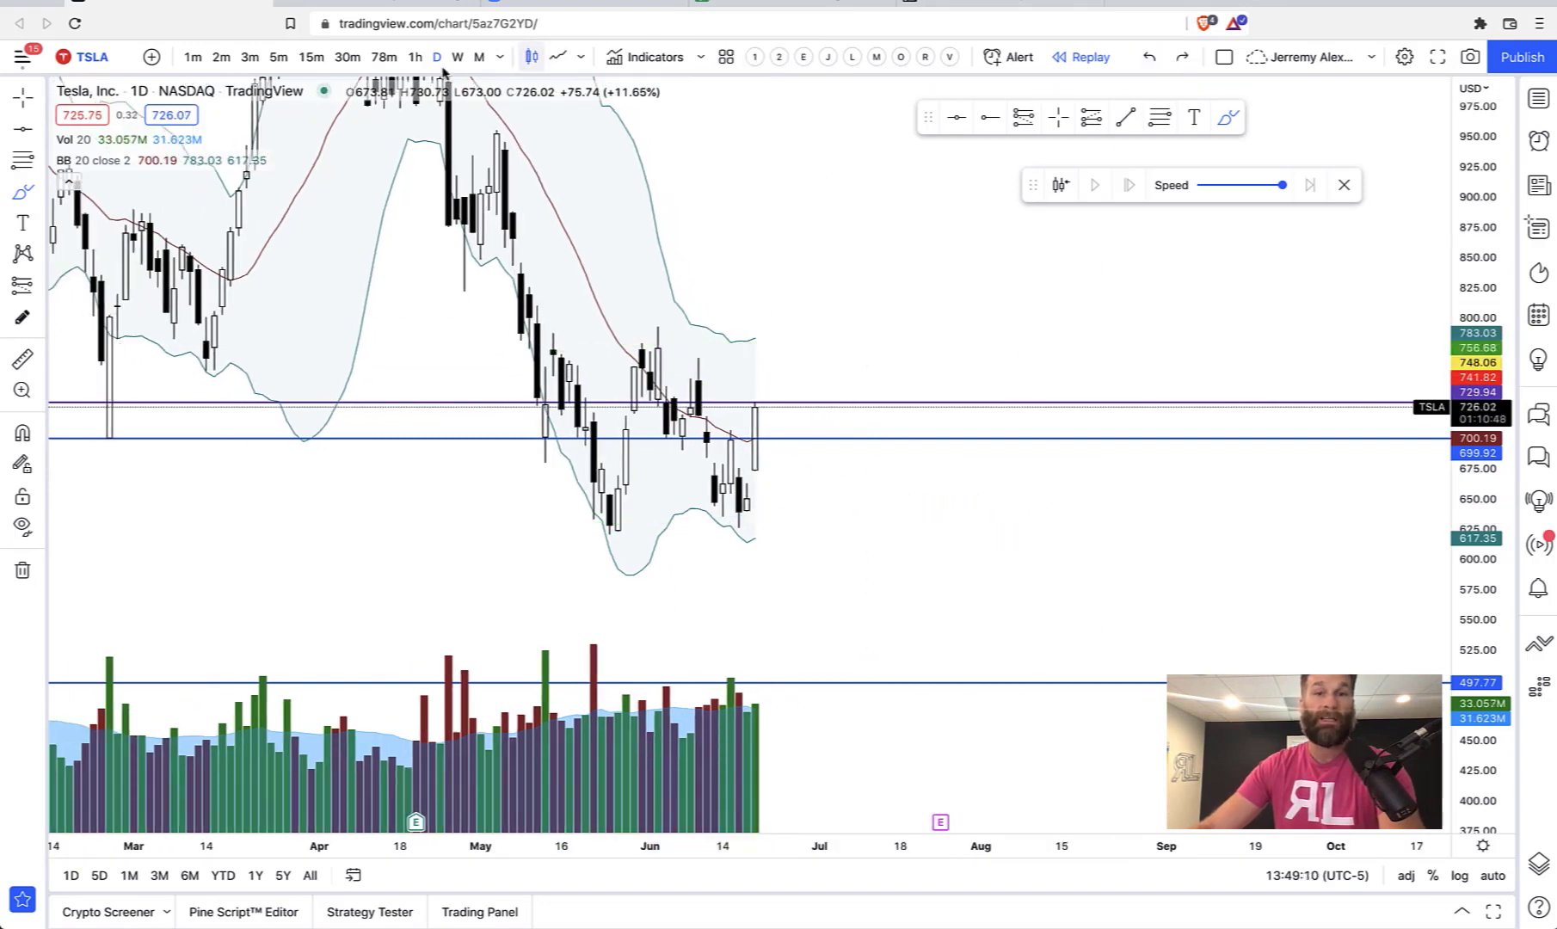
Return to the selection cursor and search the indicators for 'a'
left_click(9, 101)
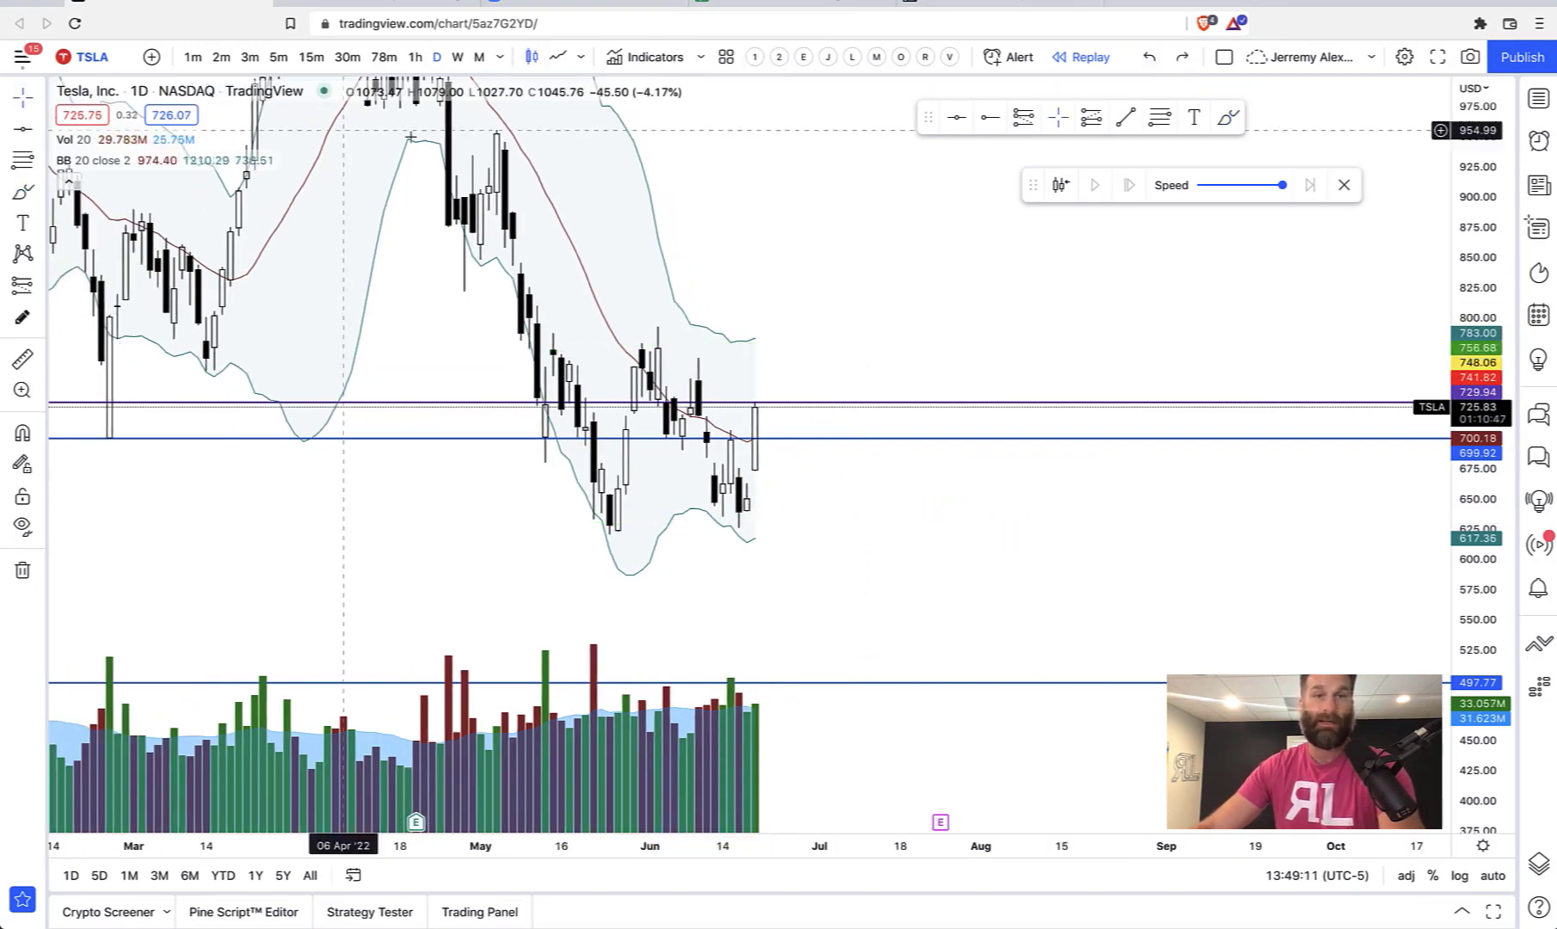
left_click(663, 58)
type("a")
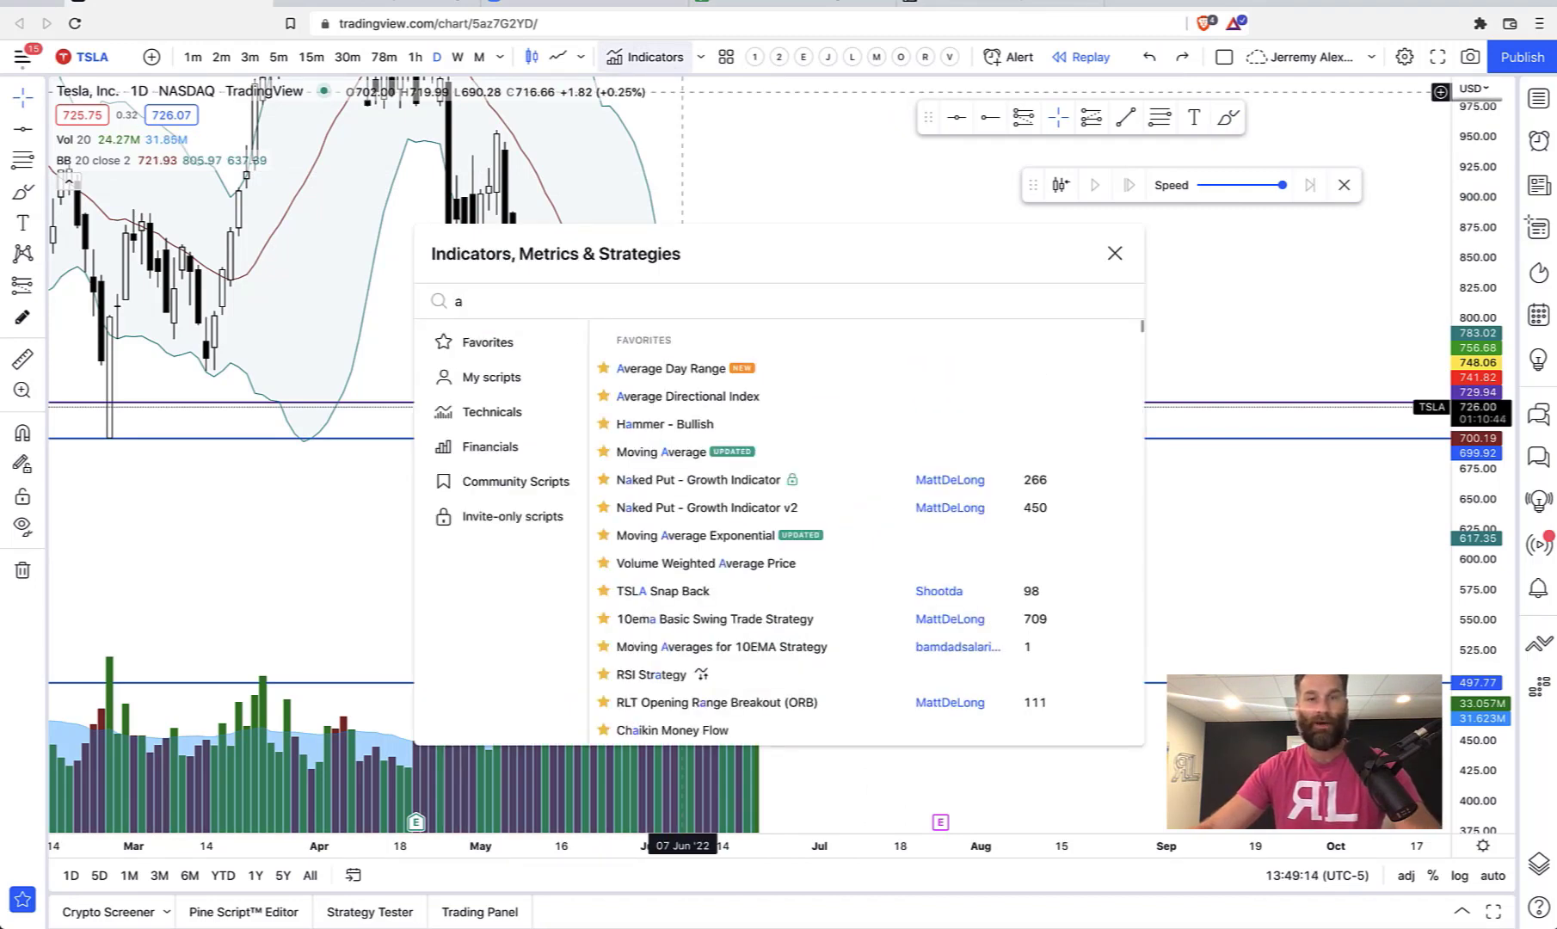
Add the Average Day Range indicator and dismiss the accidentally opened symbol search
left_click(707, 370)
left_click(813, 189)
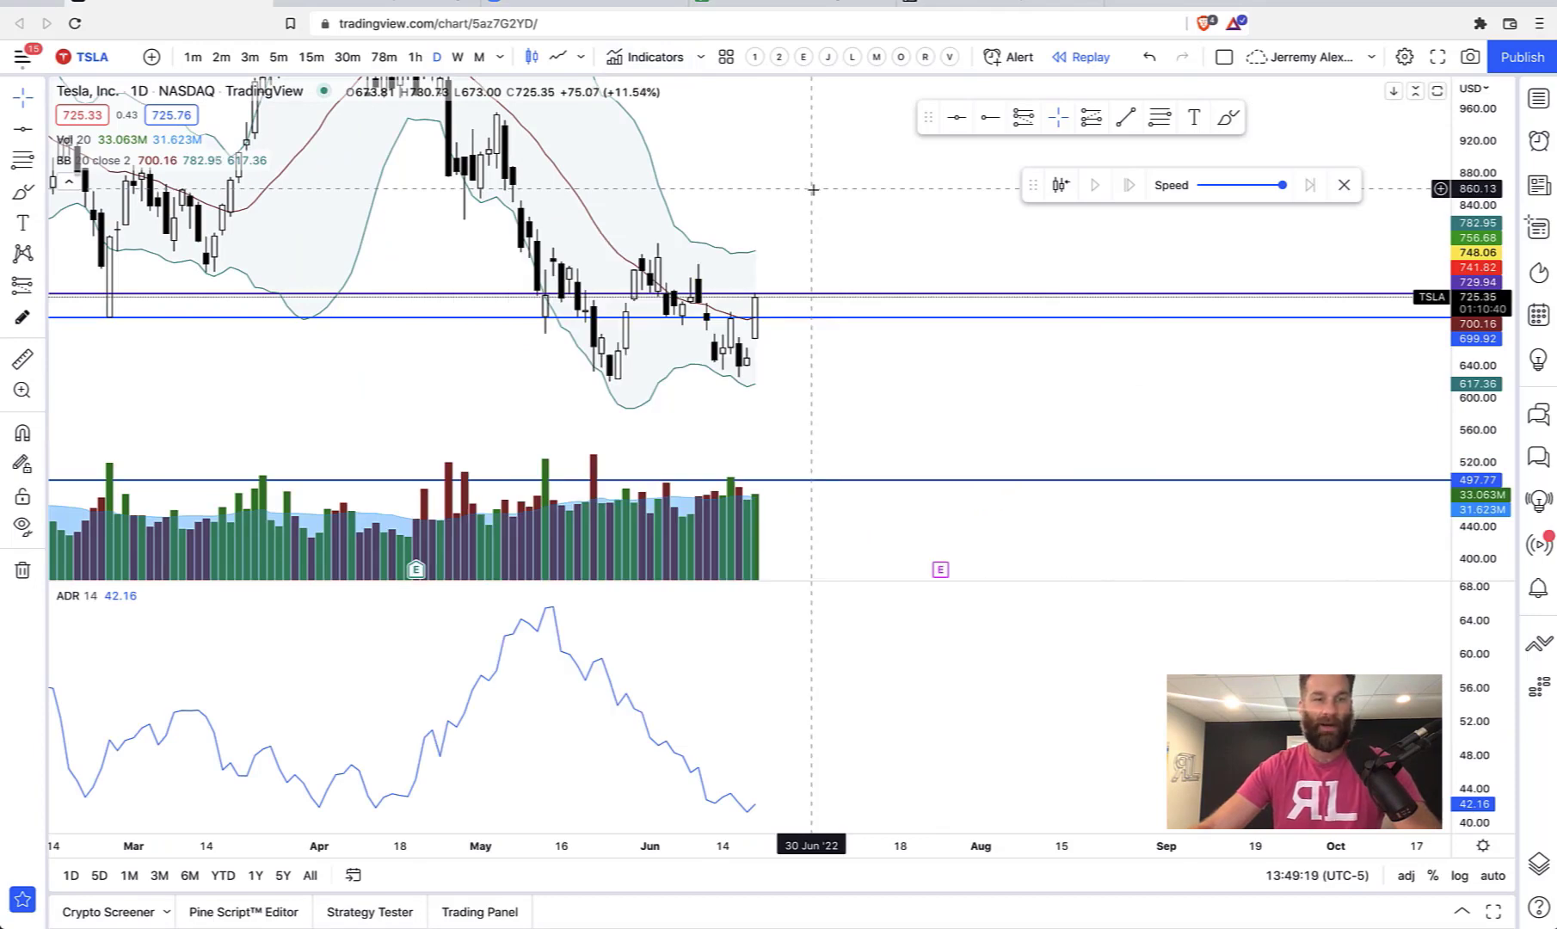
type("AVER")
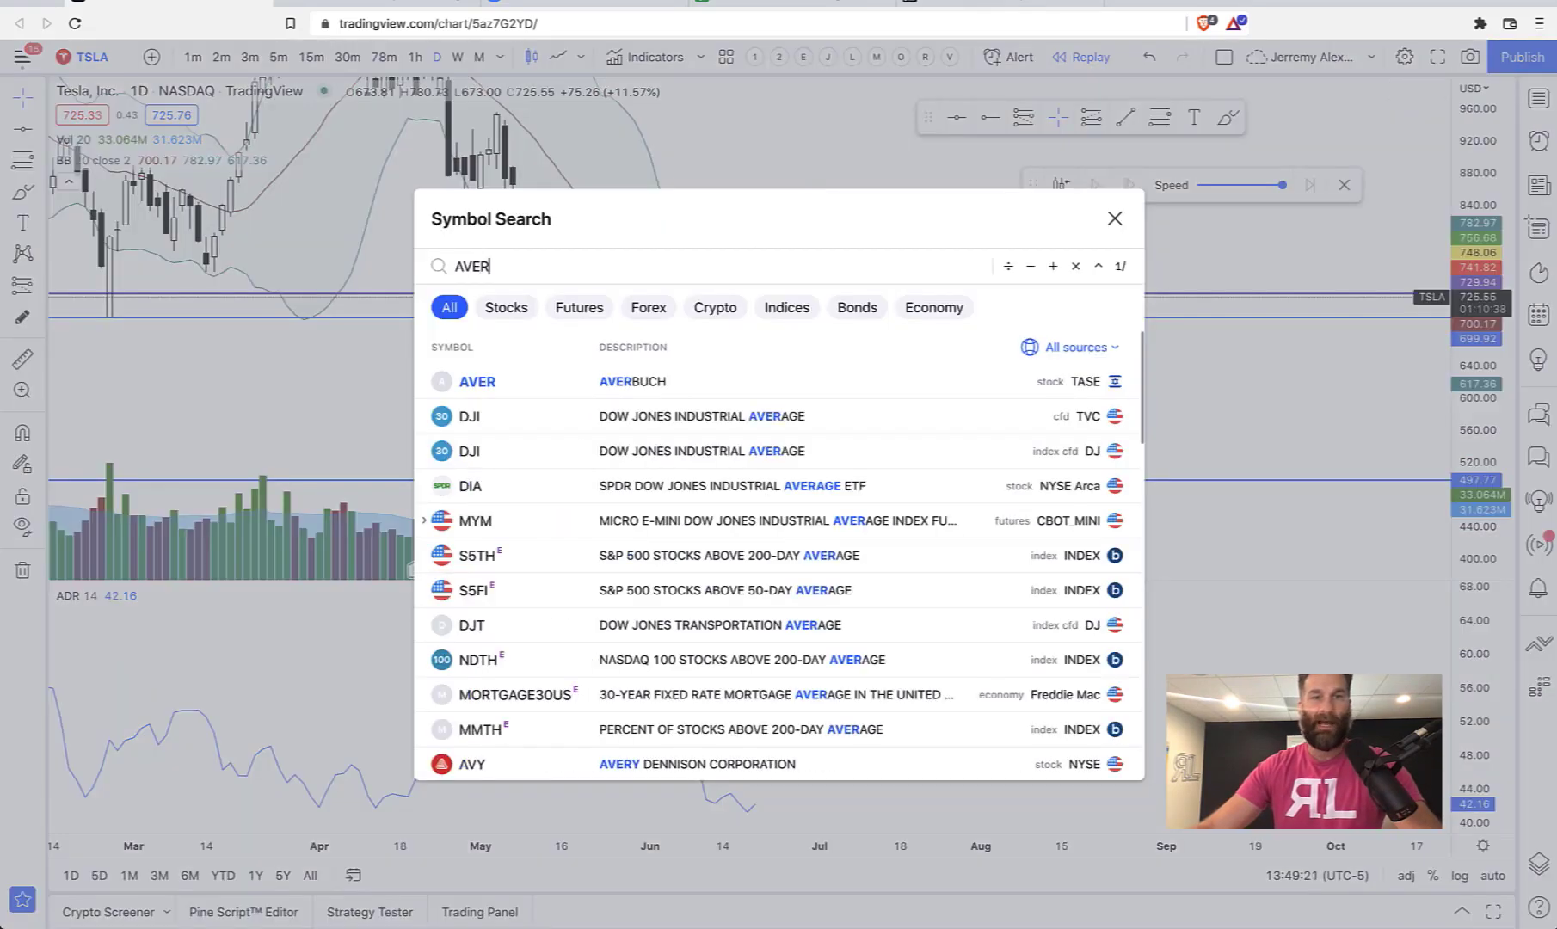
key("Escape")
Search 'average tru' and add the Average True Range (ATR 14 RMA) indicator
left_click(660, 62)
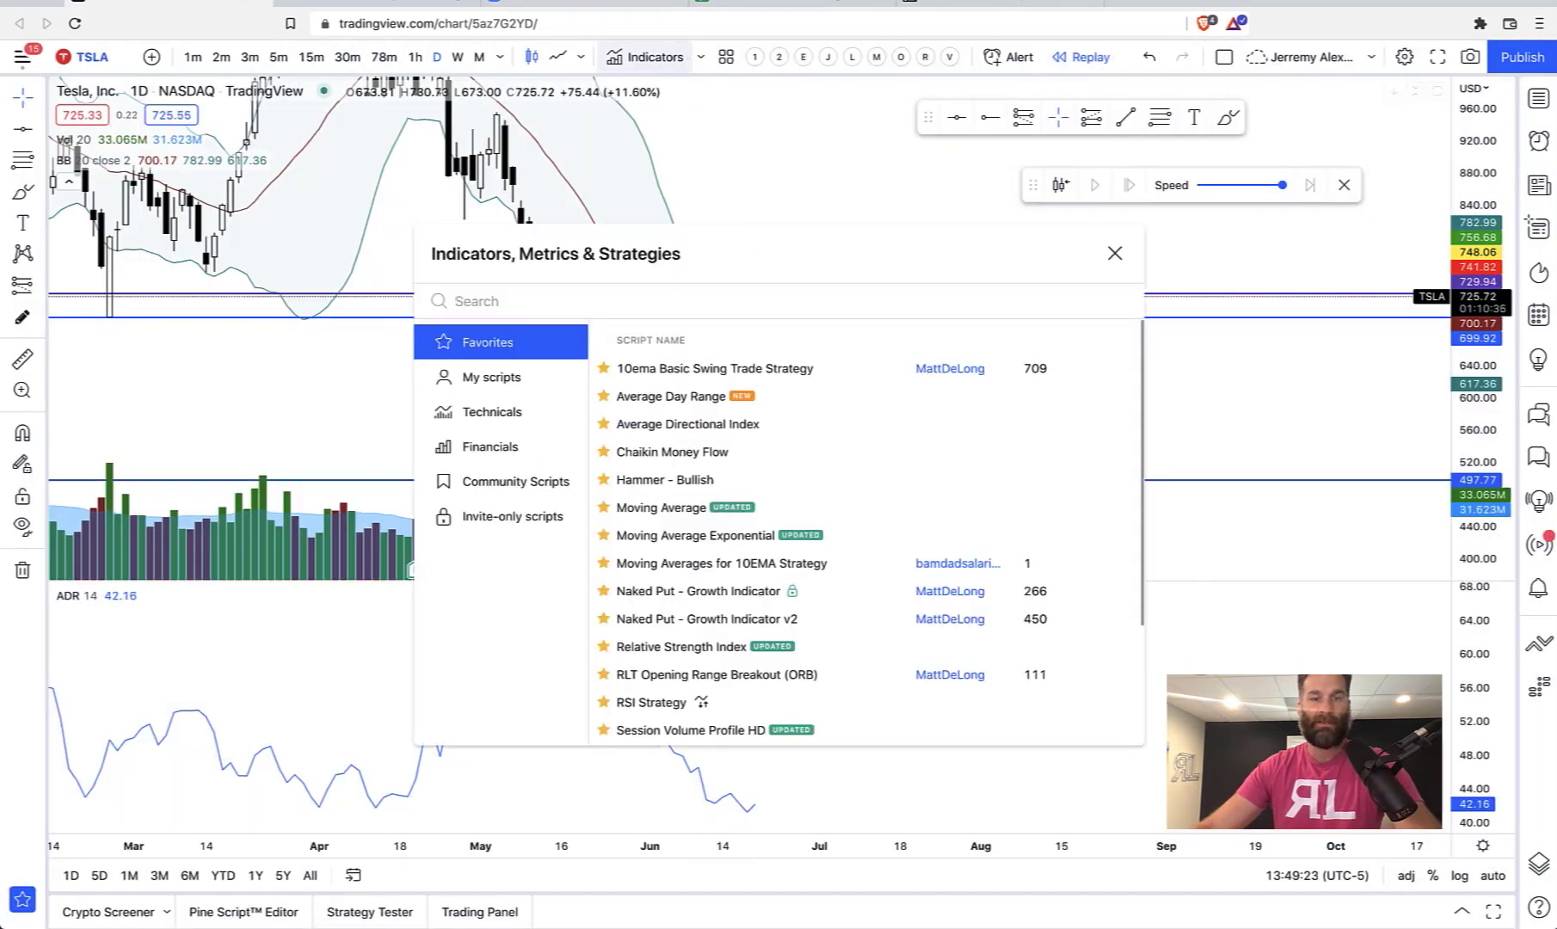
type("aver")
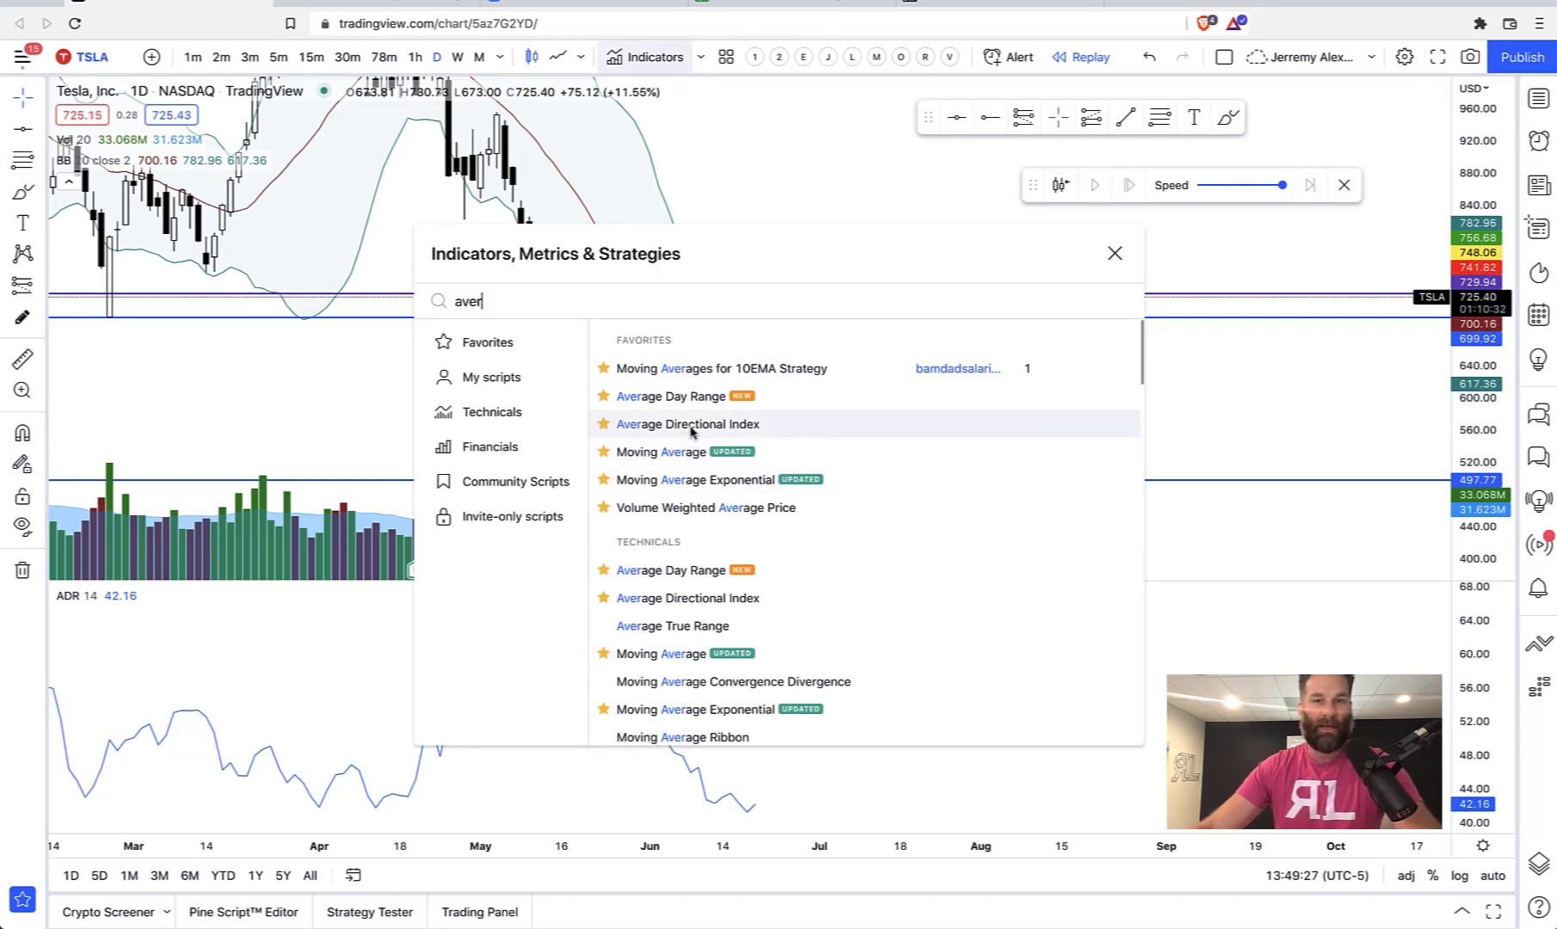
type("age tru")
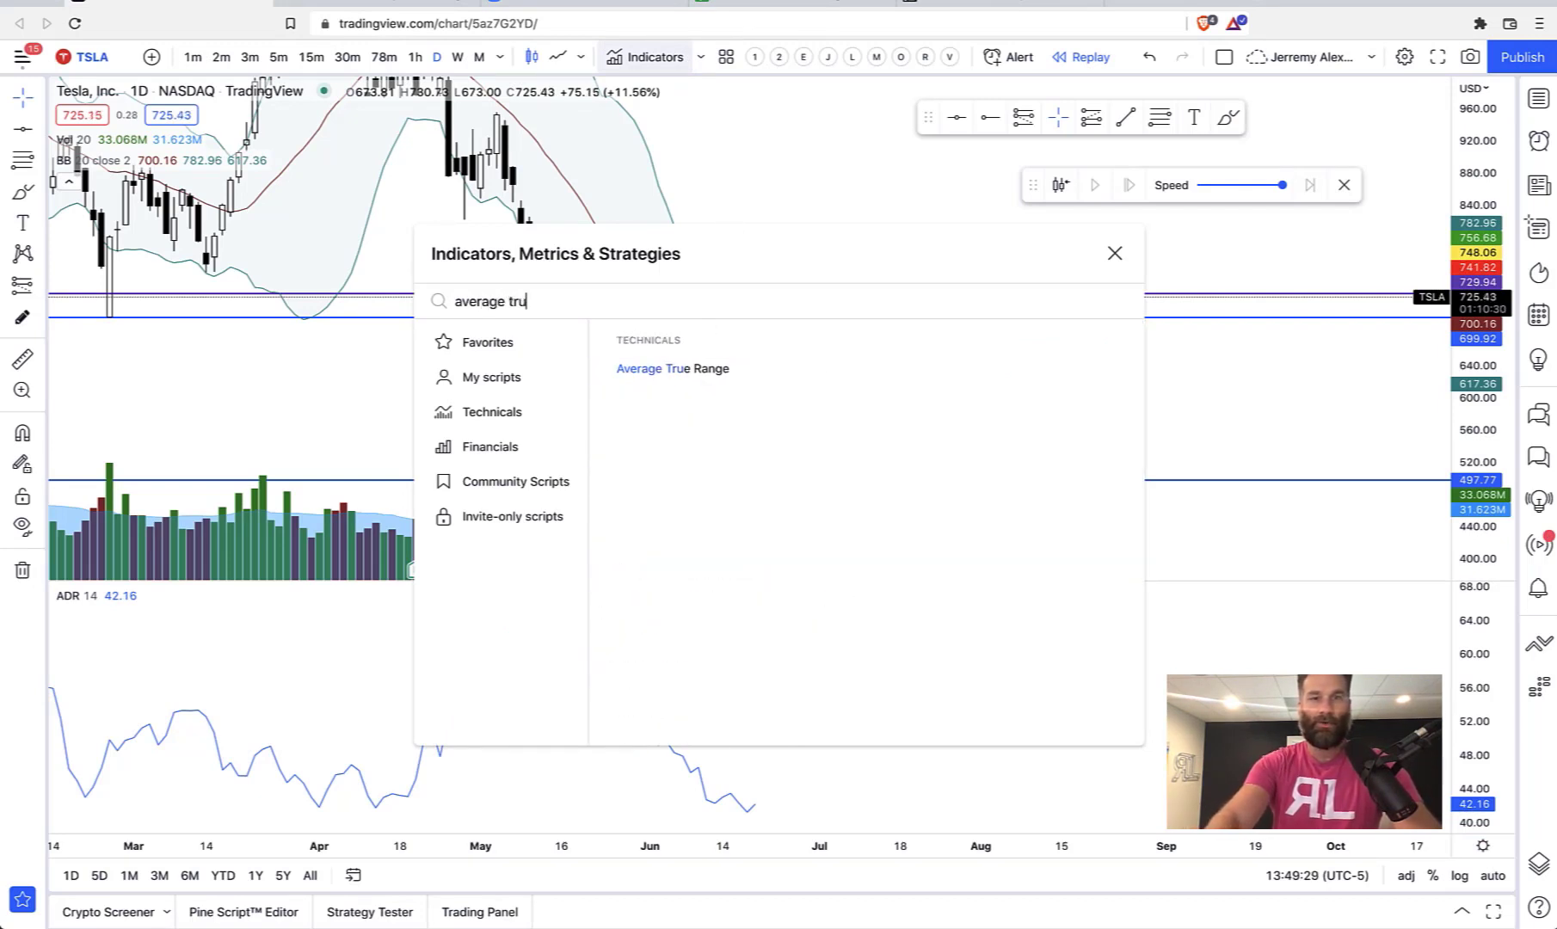
left_click(680, 368)
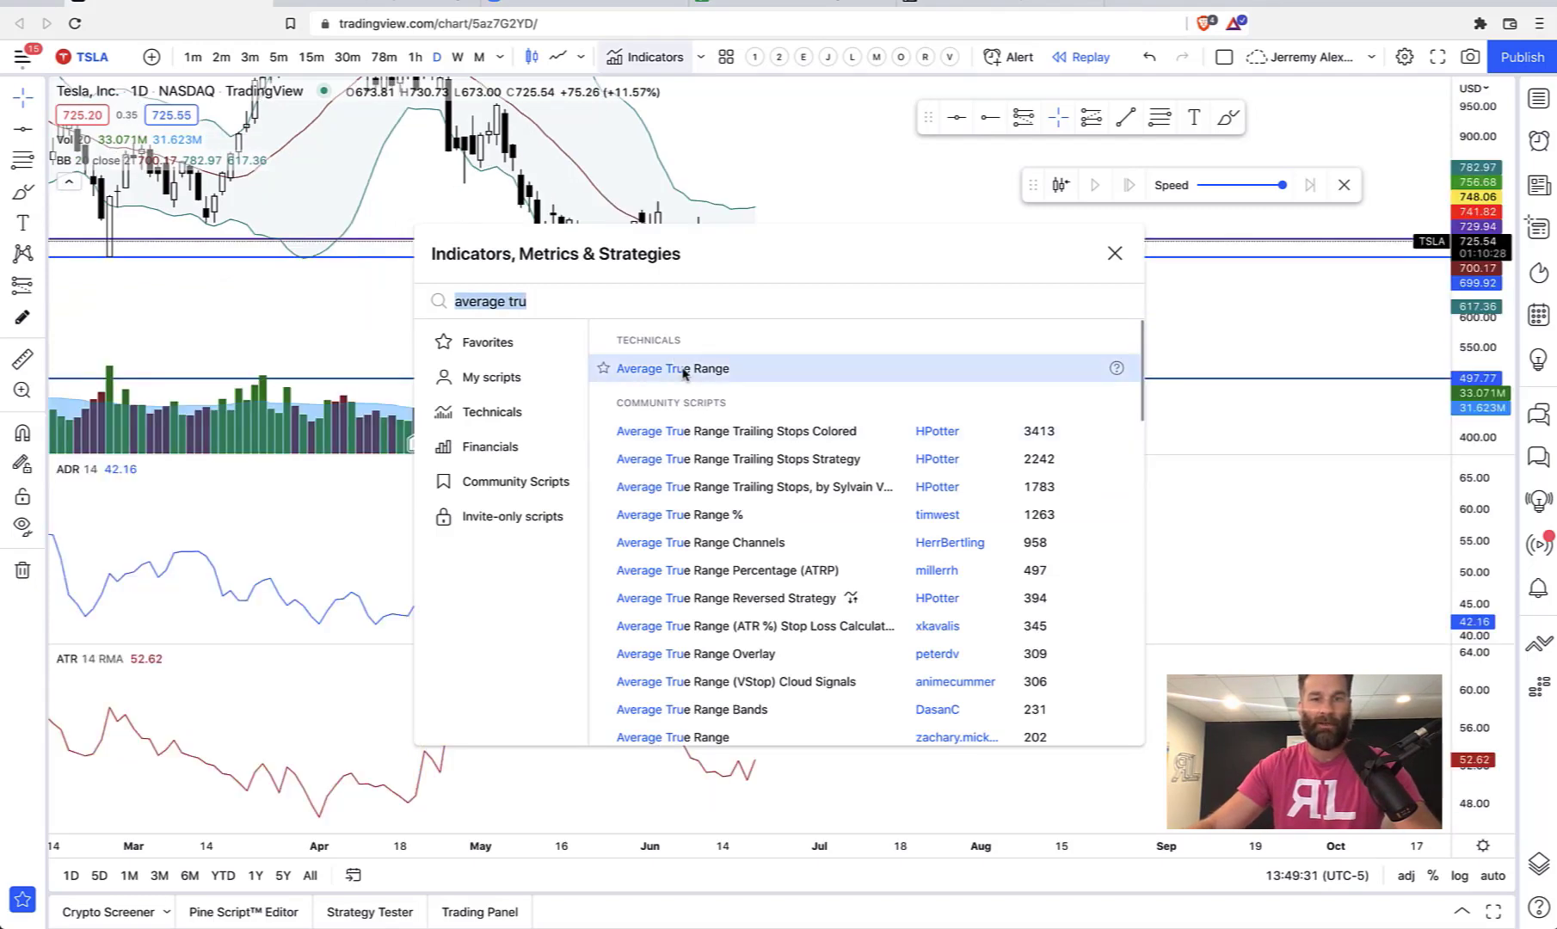
left_click(777, 171)
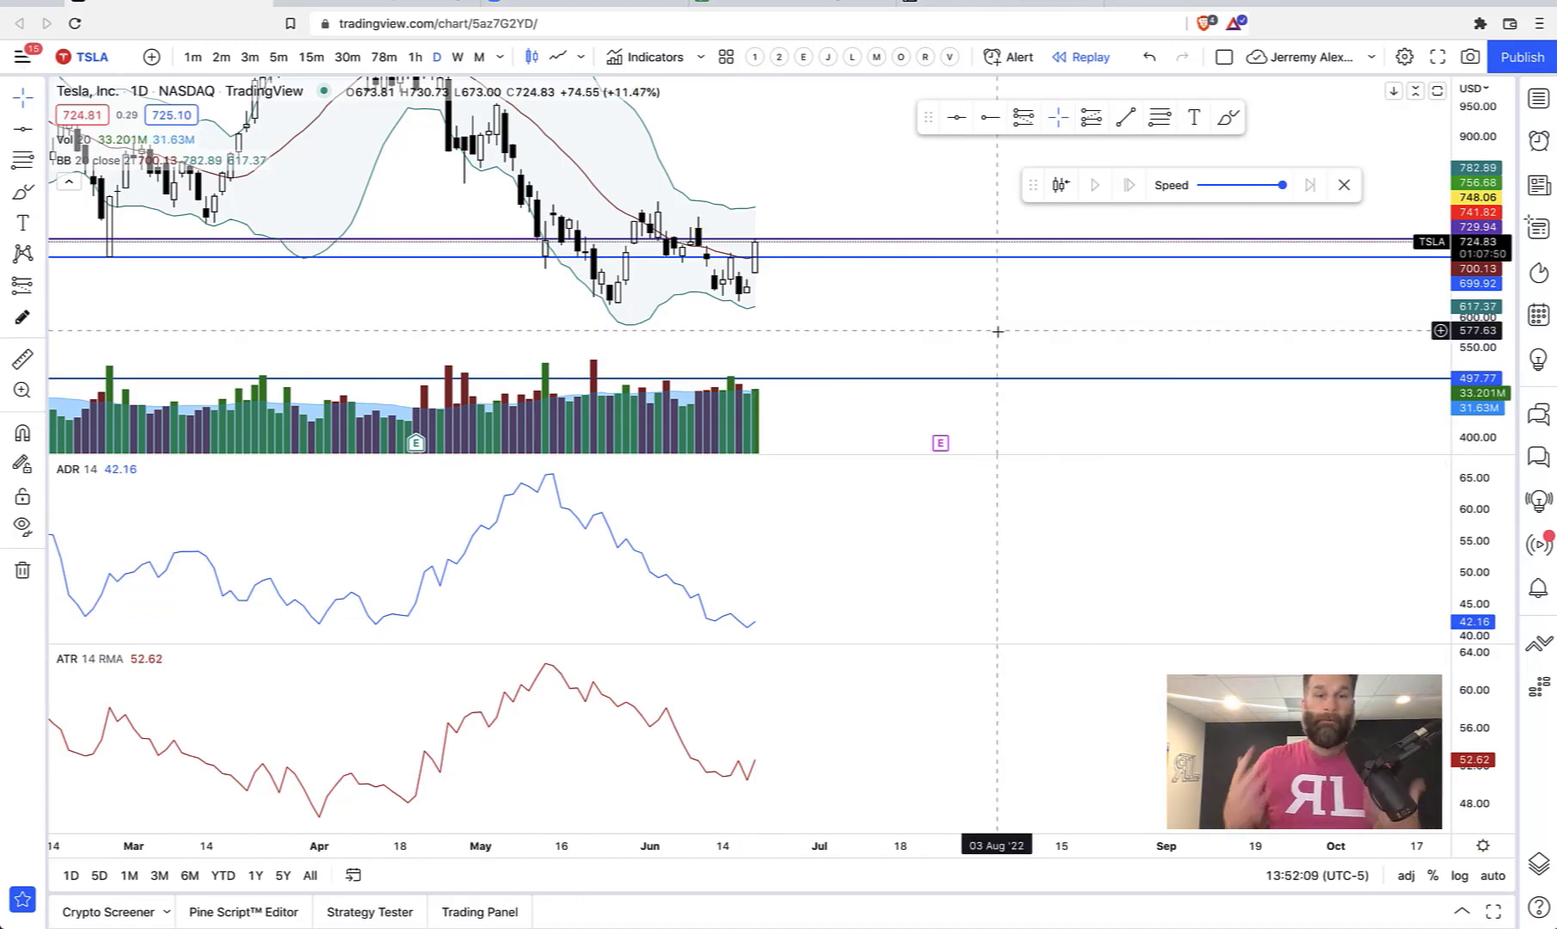
Remove the ADR pane, then stretch the candles vertically and shift the price history left and down
scroll(998, 331, "down", 5)
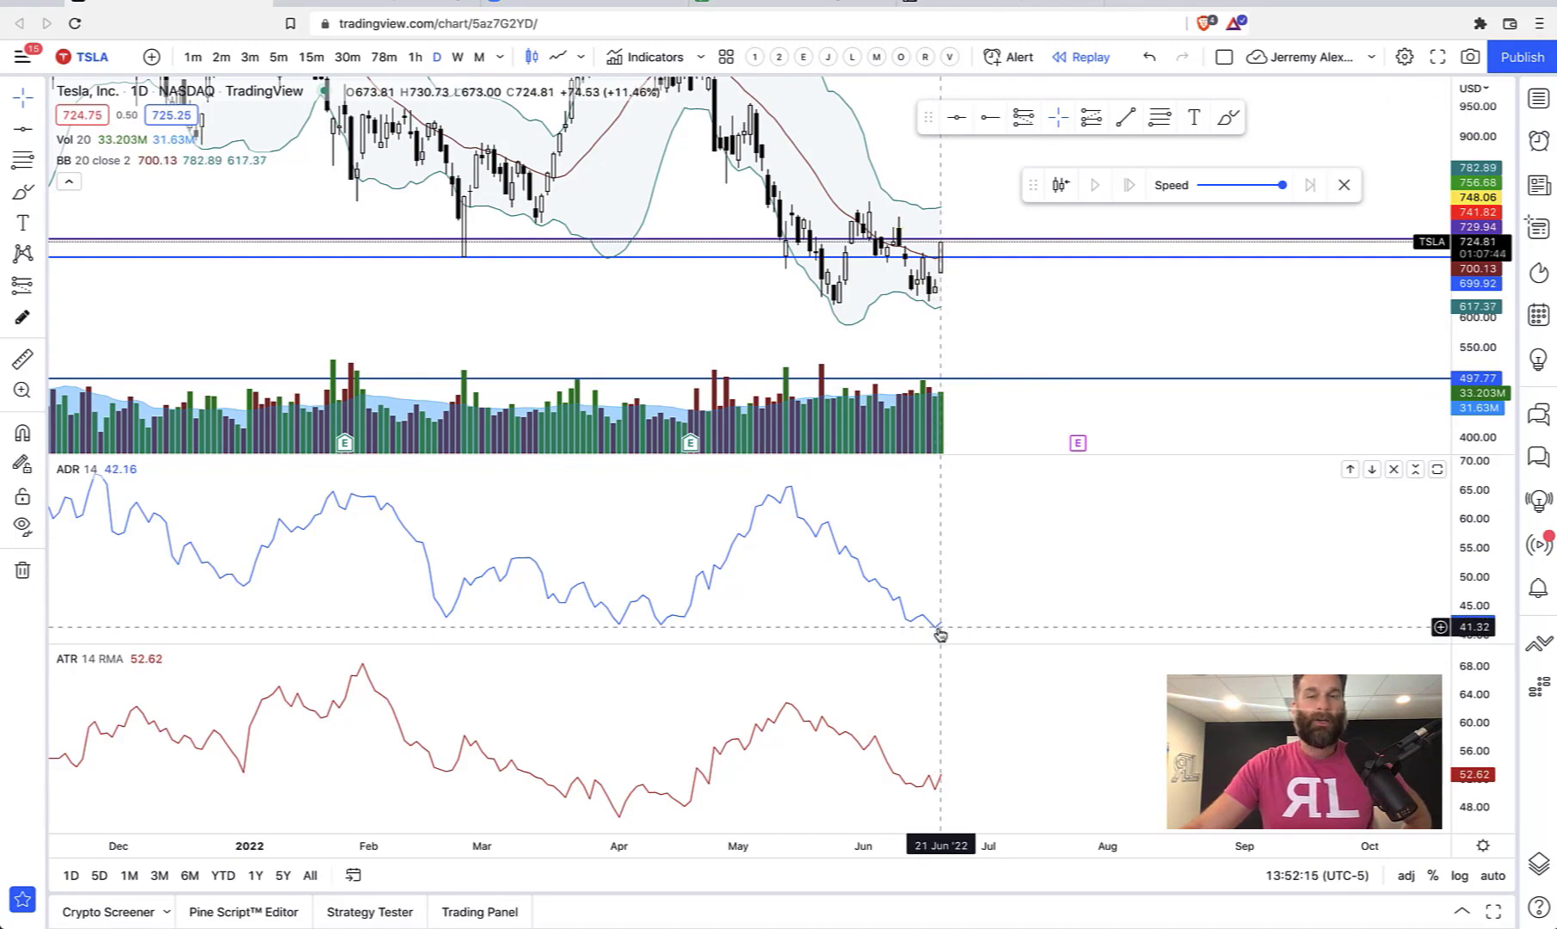
scroll(941, 634, "up", 1)
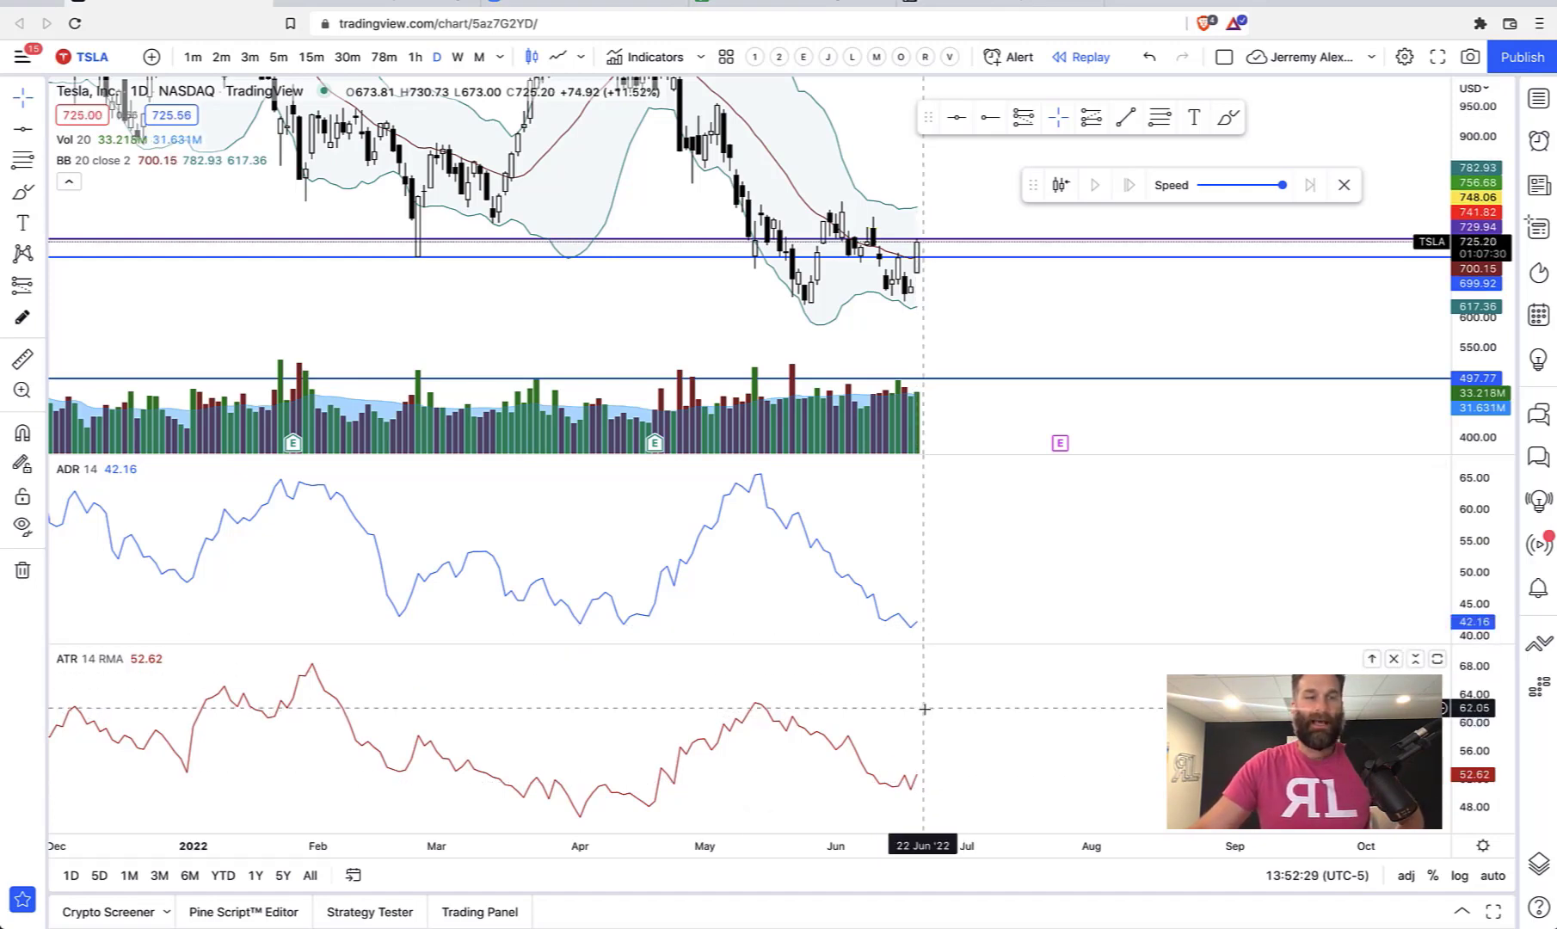
scroll(923, 714, "down", 2)
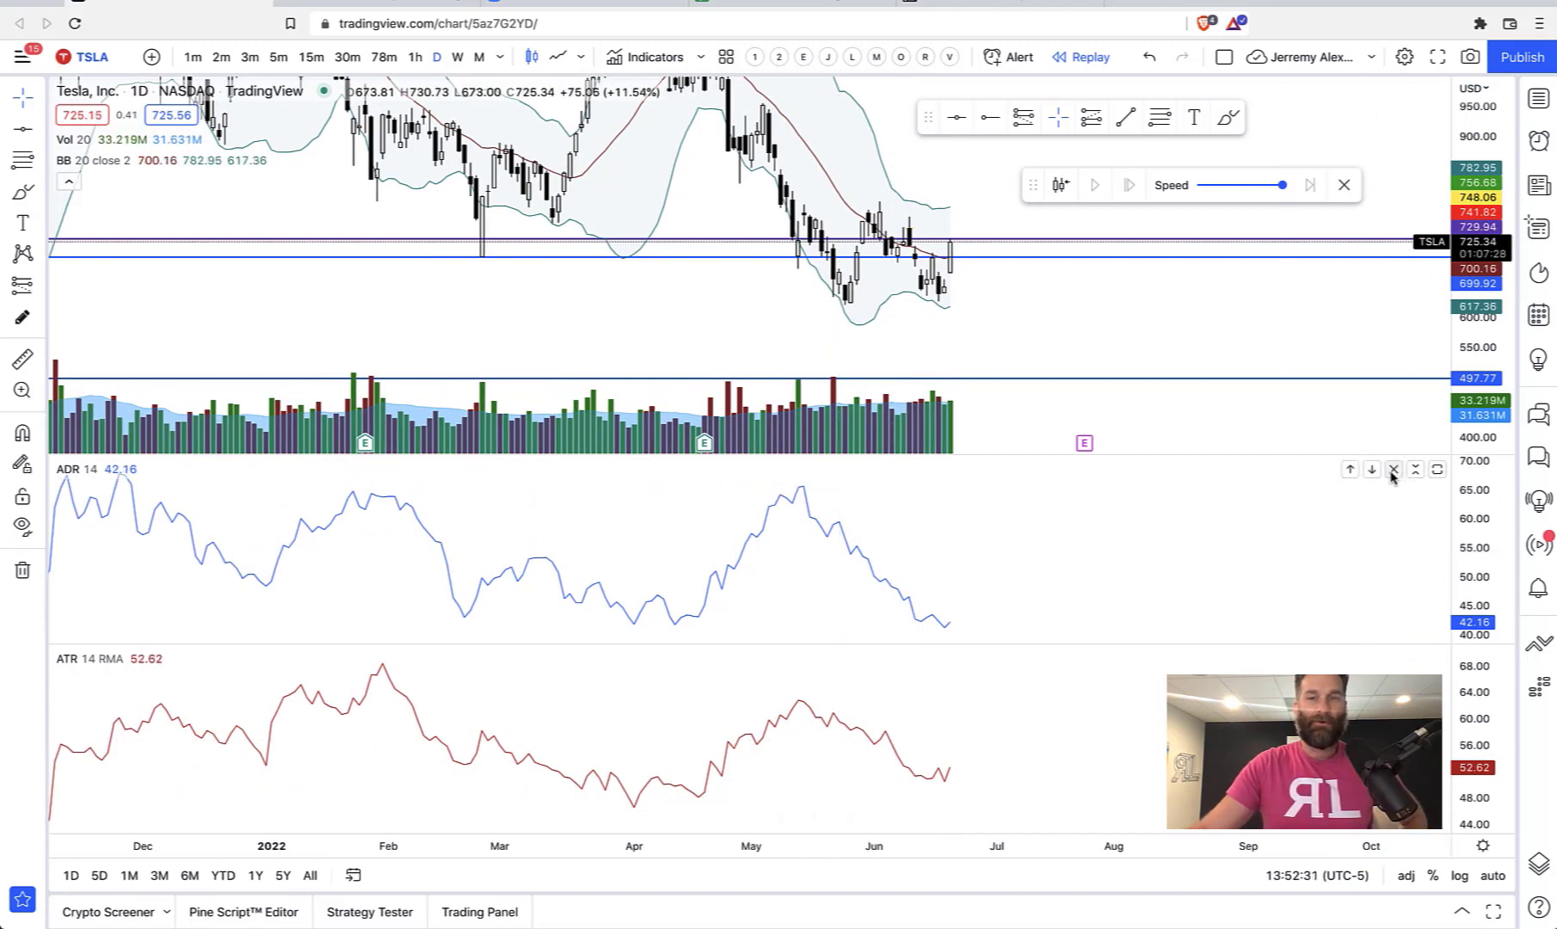
left_click(1393, 469)
scroll(1101, 453, "up", 2)
left_click_drag(1461, 403, 1461, 408)
left_click_drag(1226, 402, 1164, 442)
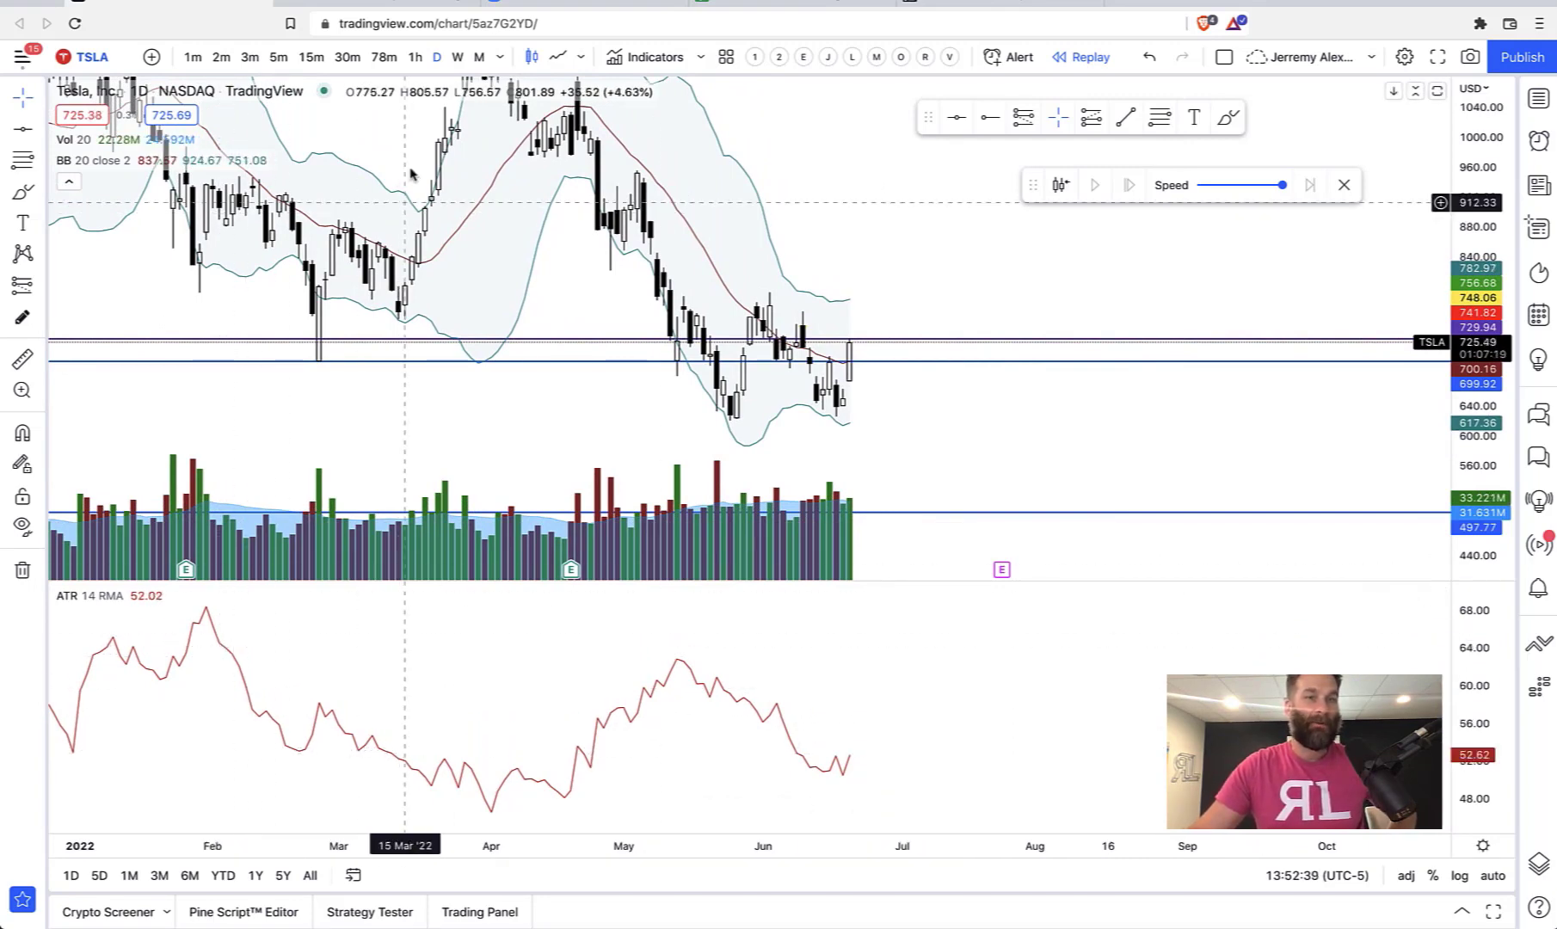
left_click(278, 57)
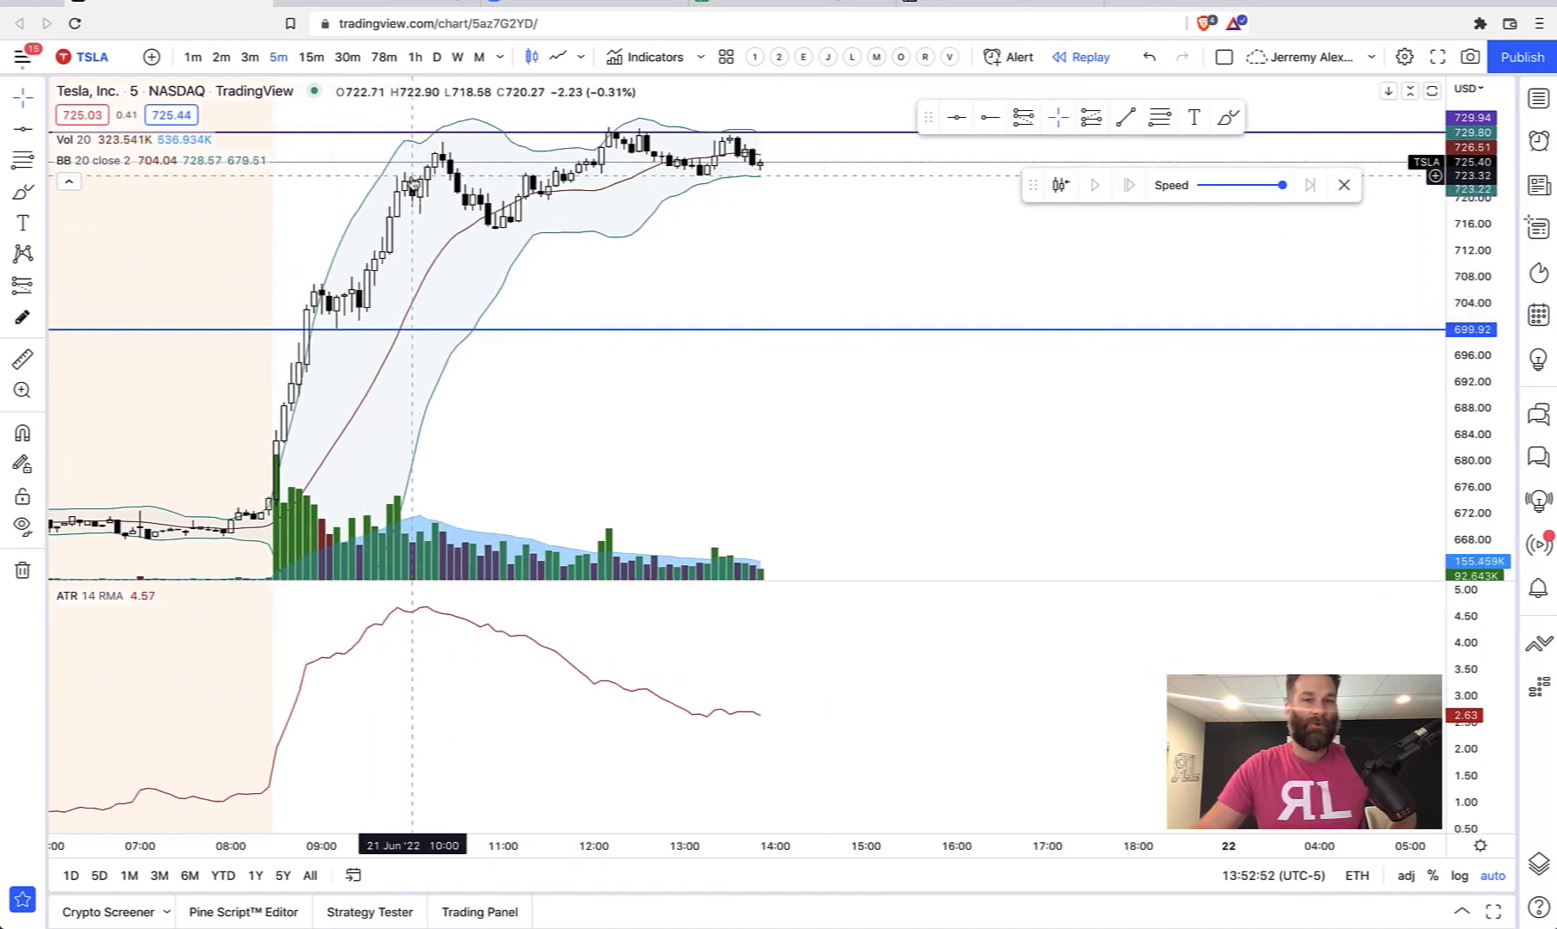
scroll(438, 593, "down", 2)
scroll(456, 606, "down", 2)
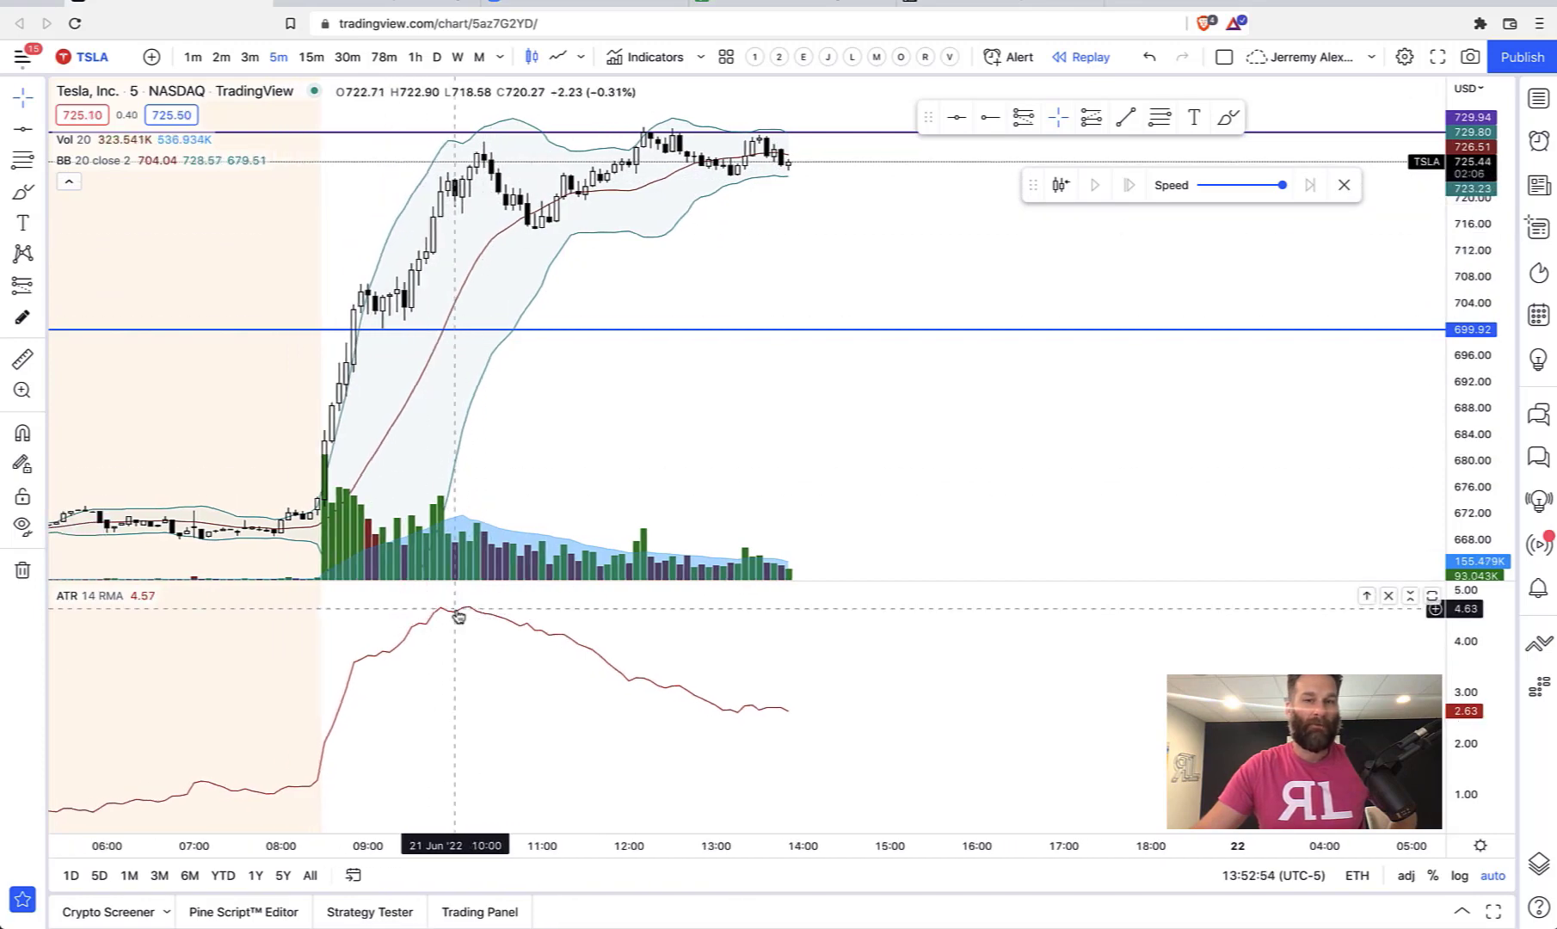
left_click(436, 57)
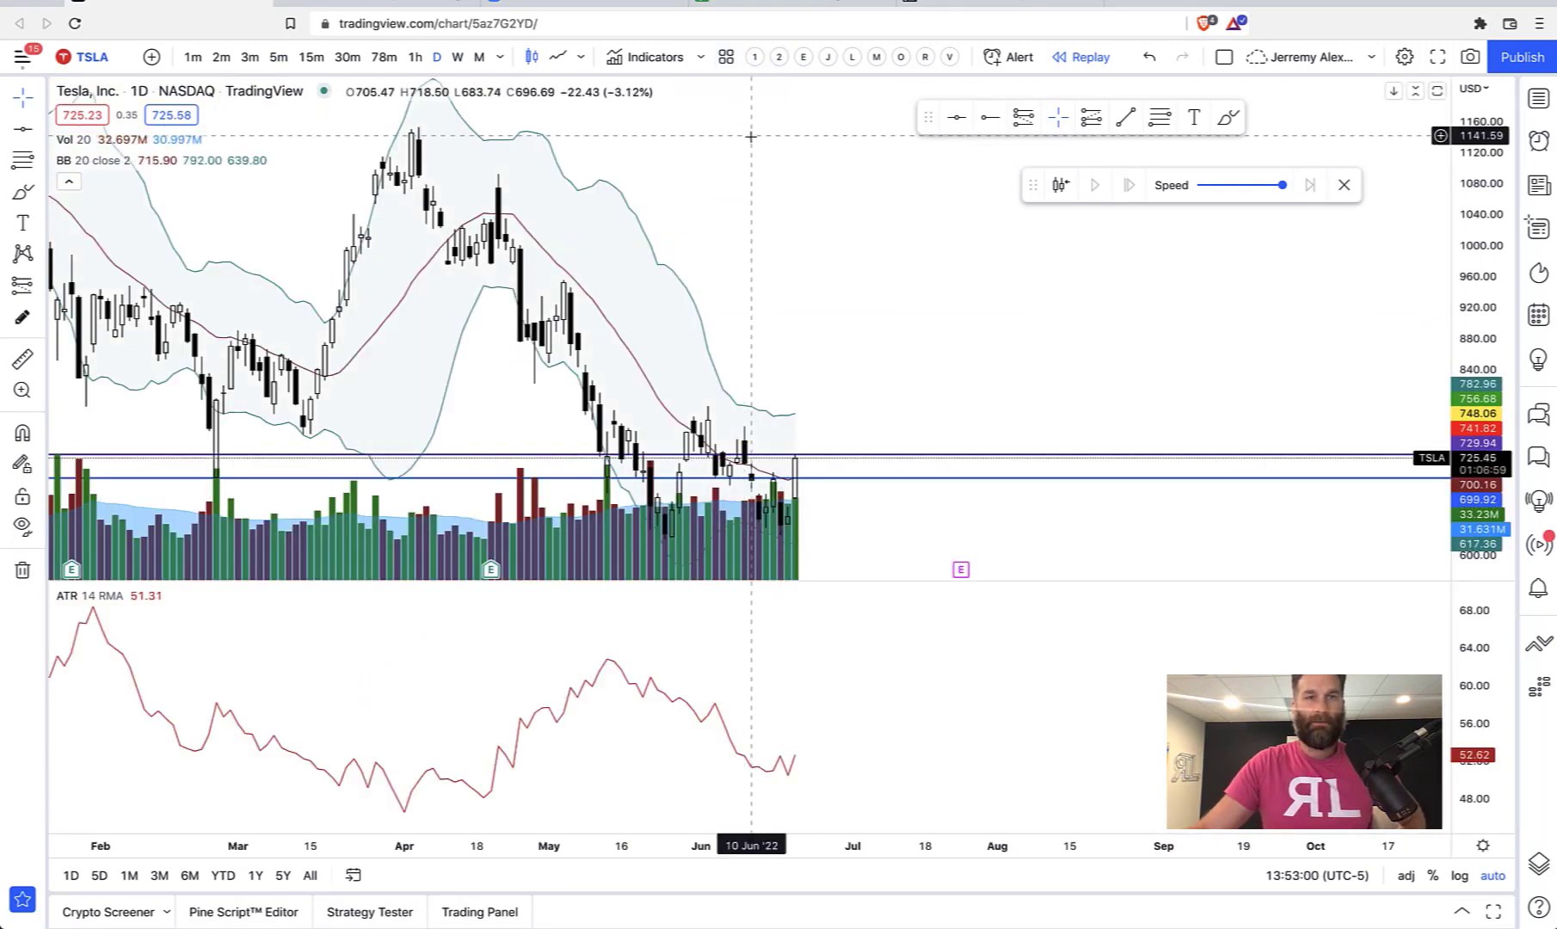
Hide the Bollinger Bands from the legend row and compress the price scale to show more range
left_click(171, 160)
left_click(146, 160)
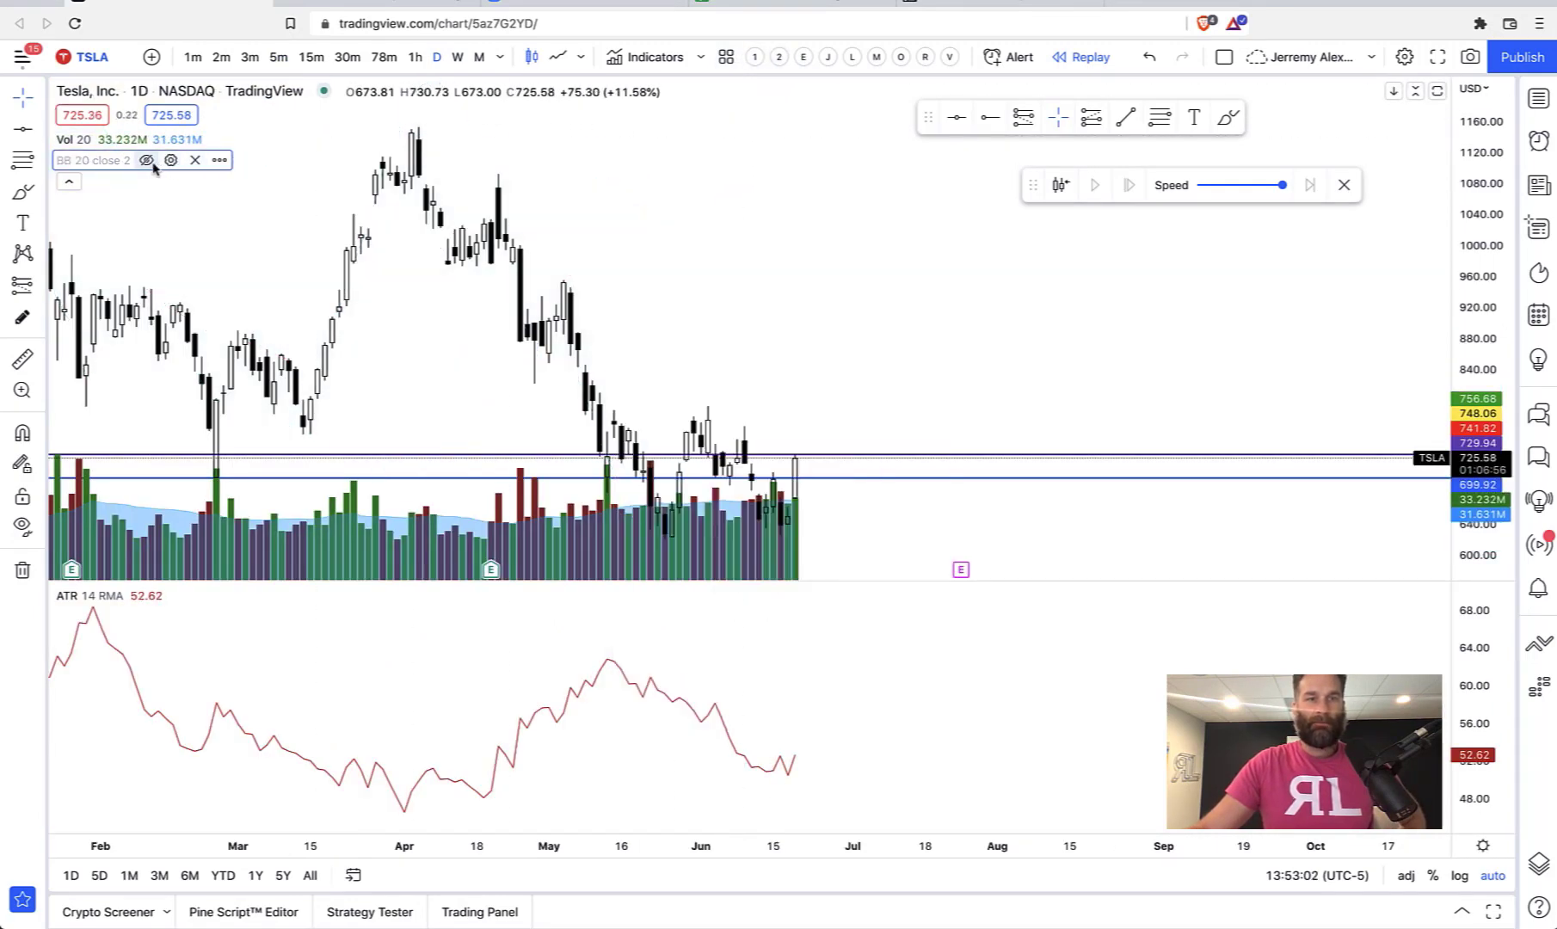
left_click_drag(1501, 350, 1227, 393)
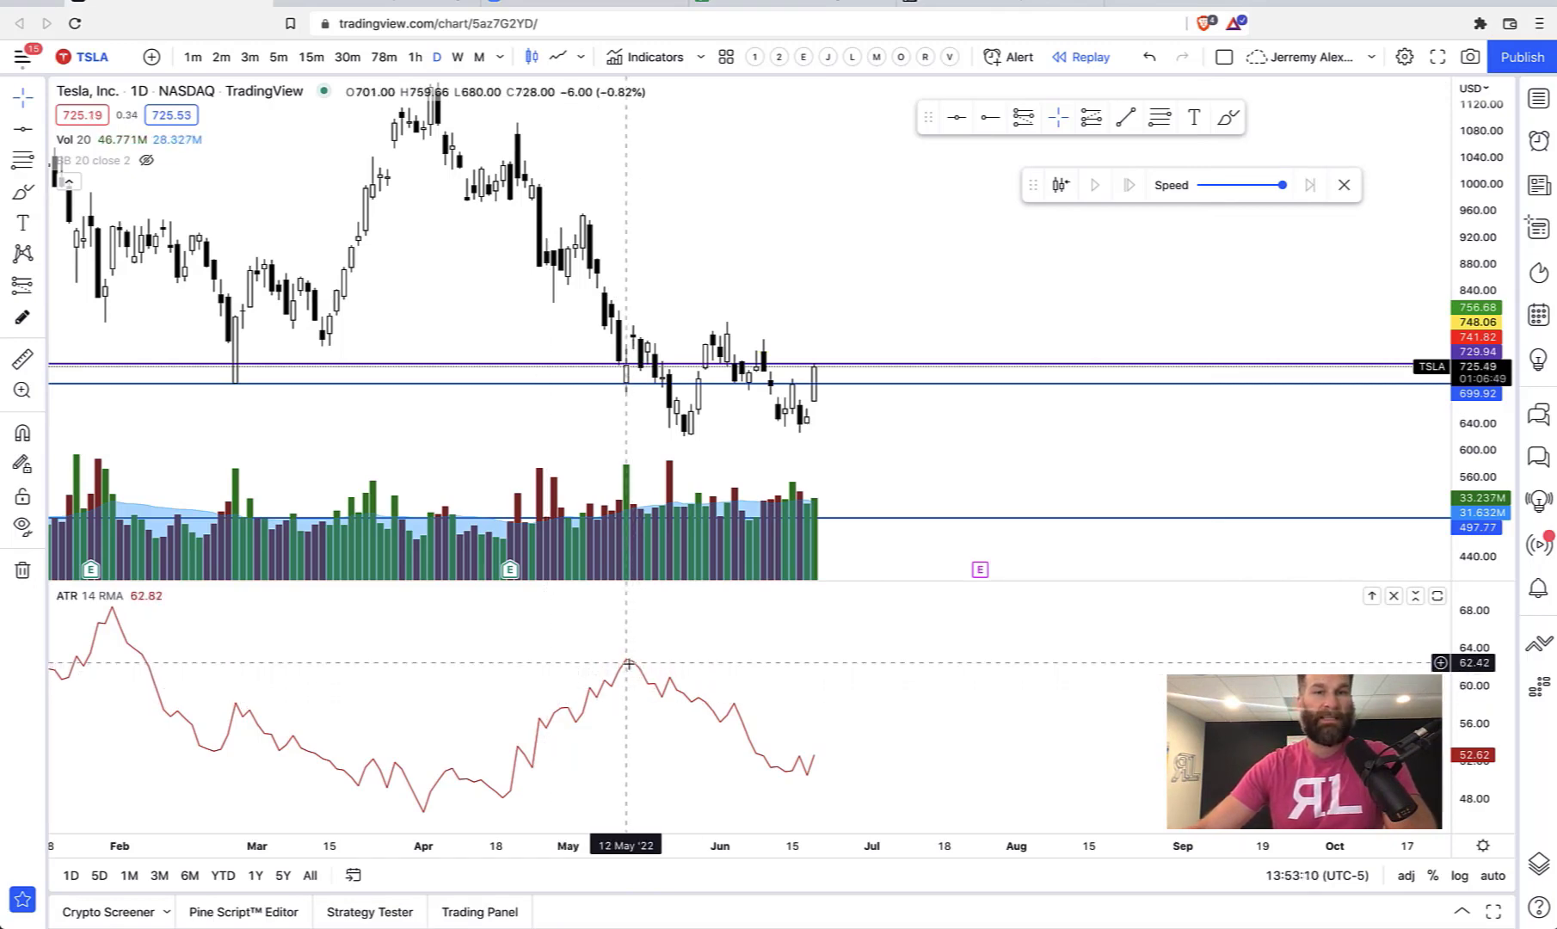
key("alt+b")
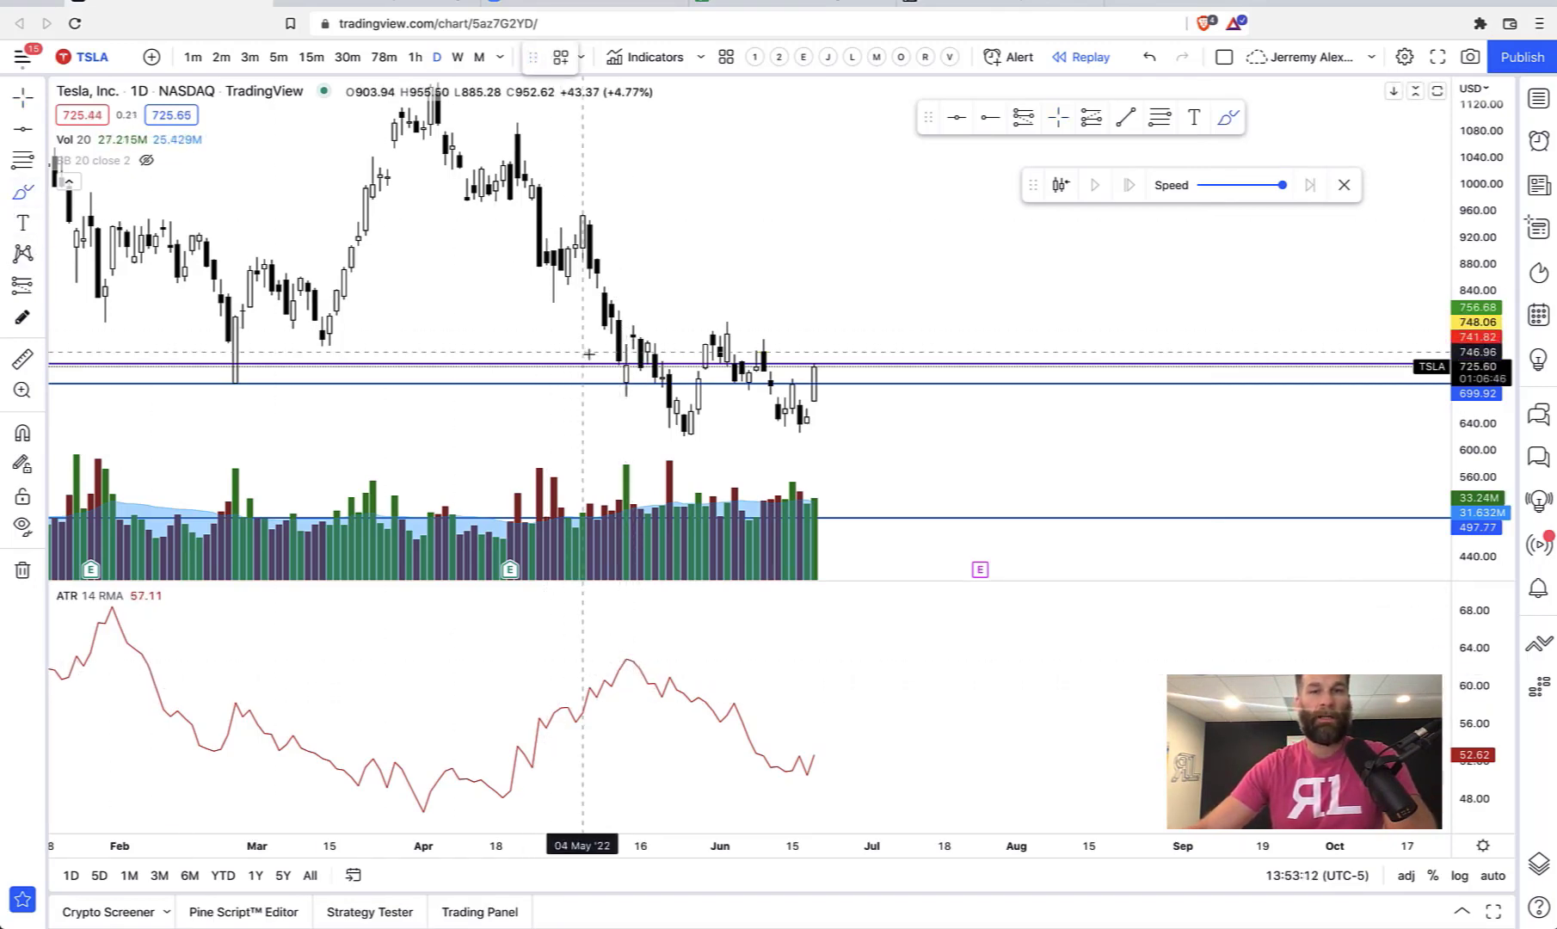
mouse_move(934, 315)
left_mouse_down()
mouse_move(834, 358)
mouse_move(863, 368)
left_mouse_up()
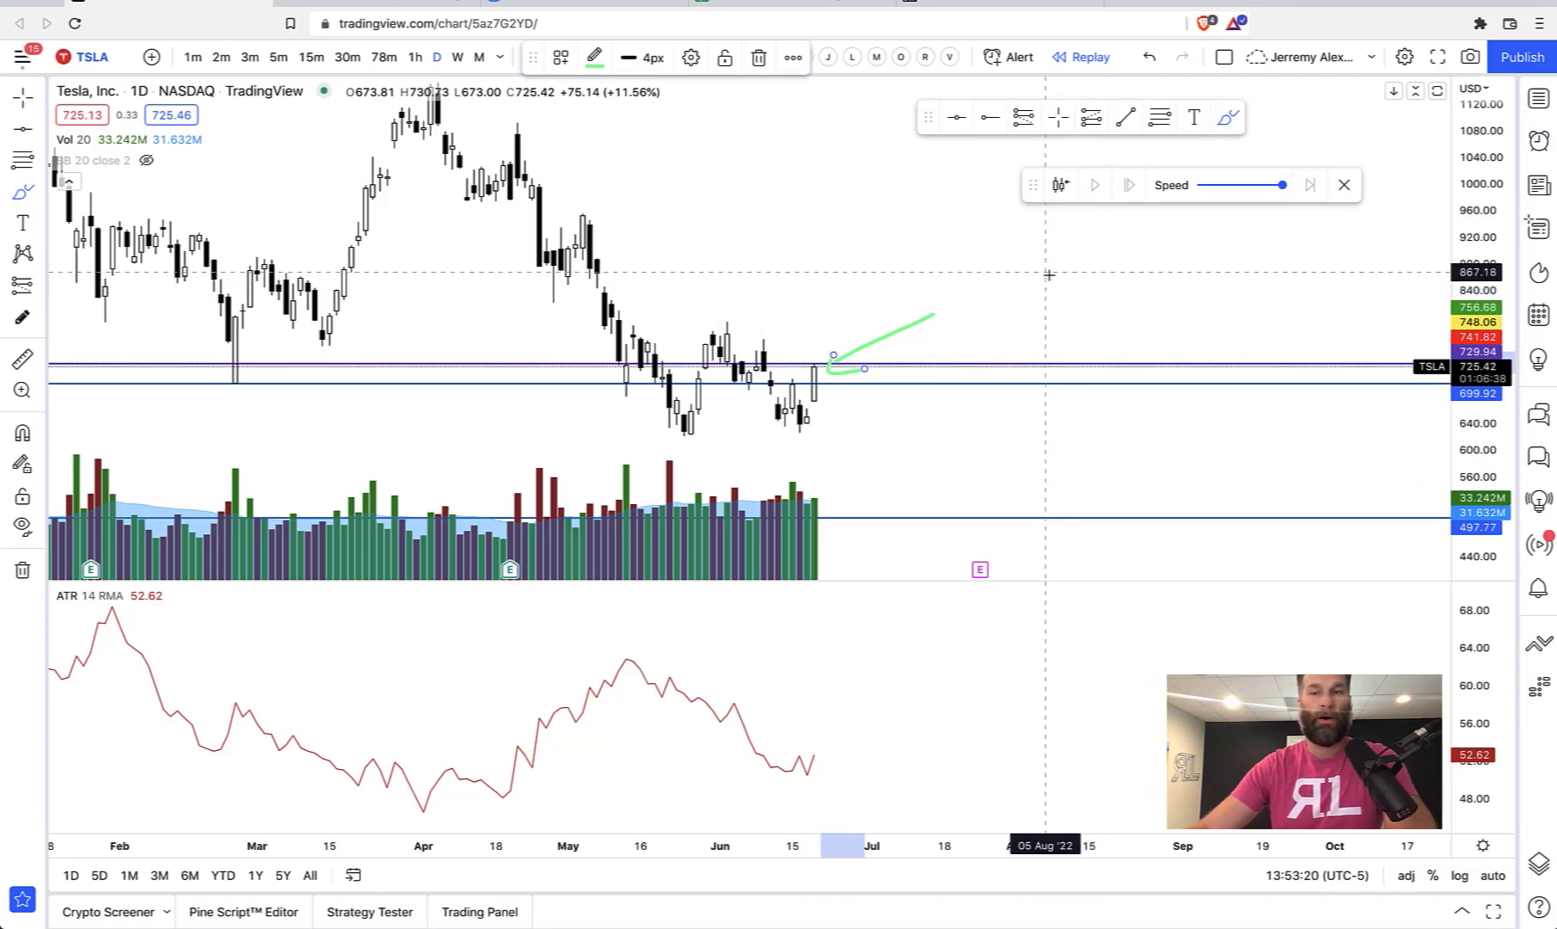
mouse_move(1053, 247)
left_mouse_down()
mouse_move(1080, 254)
mouse_move(1074, 330)
left_mouse_up()
mouse_move(1088, 273)
left_mouse_down()
mouse_move(1130, 298)
mouse_move(1103, 329)
left_mouse_up()
mouse_move(1049, 355)
left_mouse_down()
mouse_move(1210, 274)
mouse_move(1091, 350)
left_mouse_up()
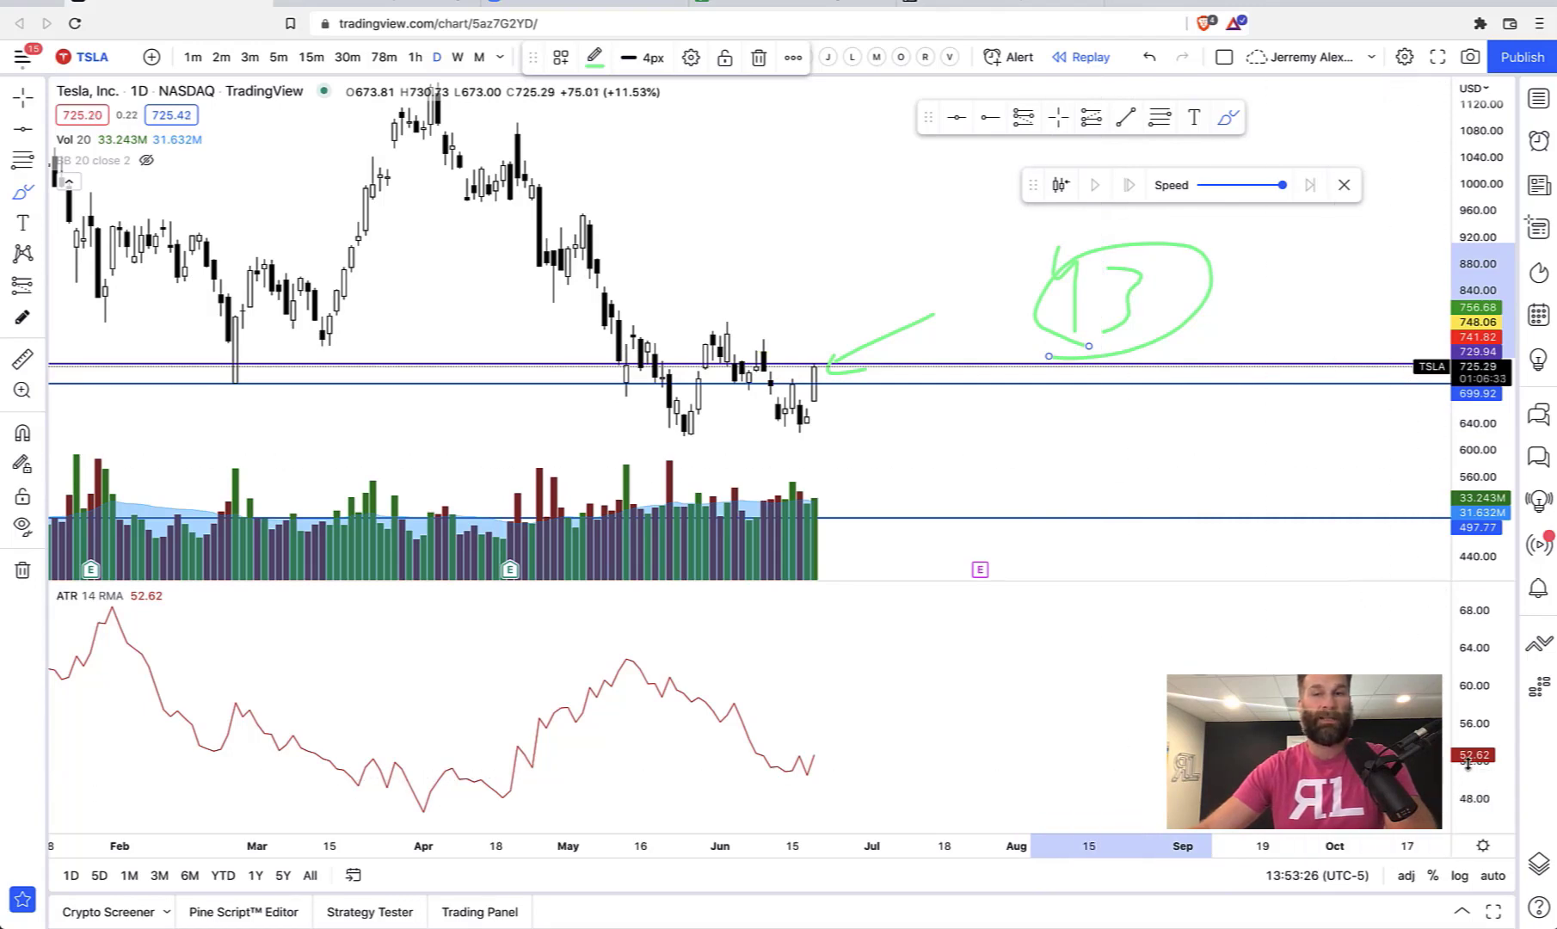
mouse_move(1331, 287)
left_mouse_down()
mouse_move(1239, 303)
mouse_move(1262, 309)
left_mouse_up()
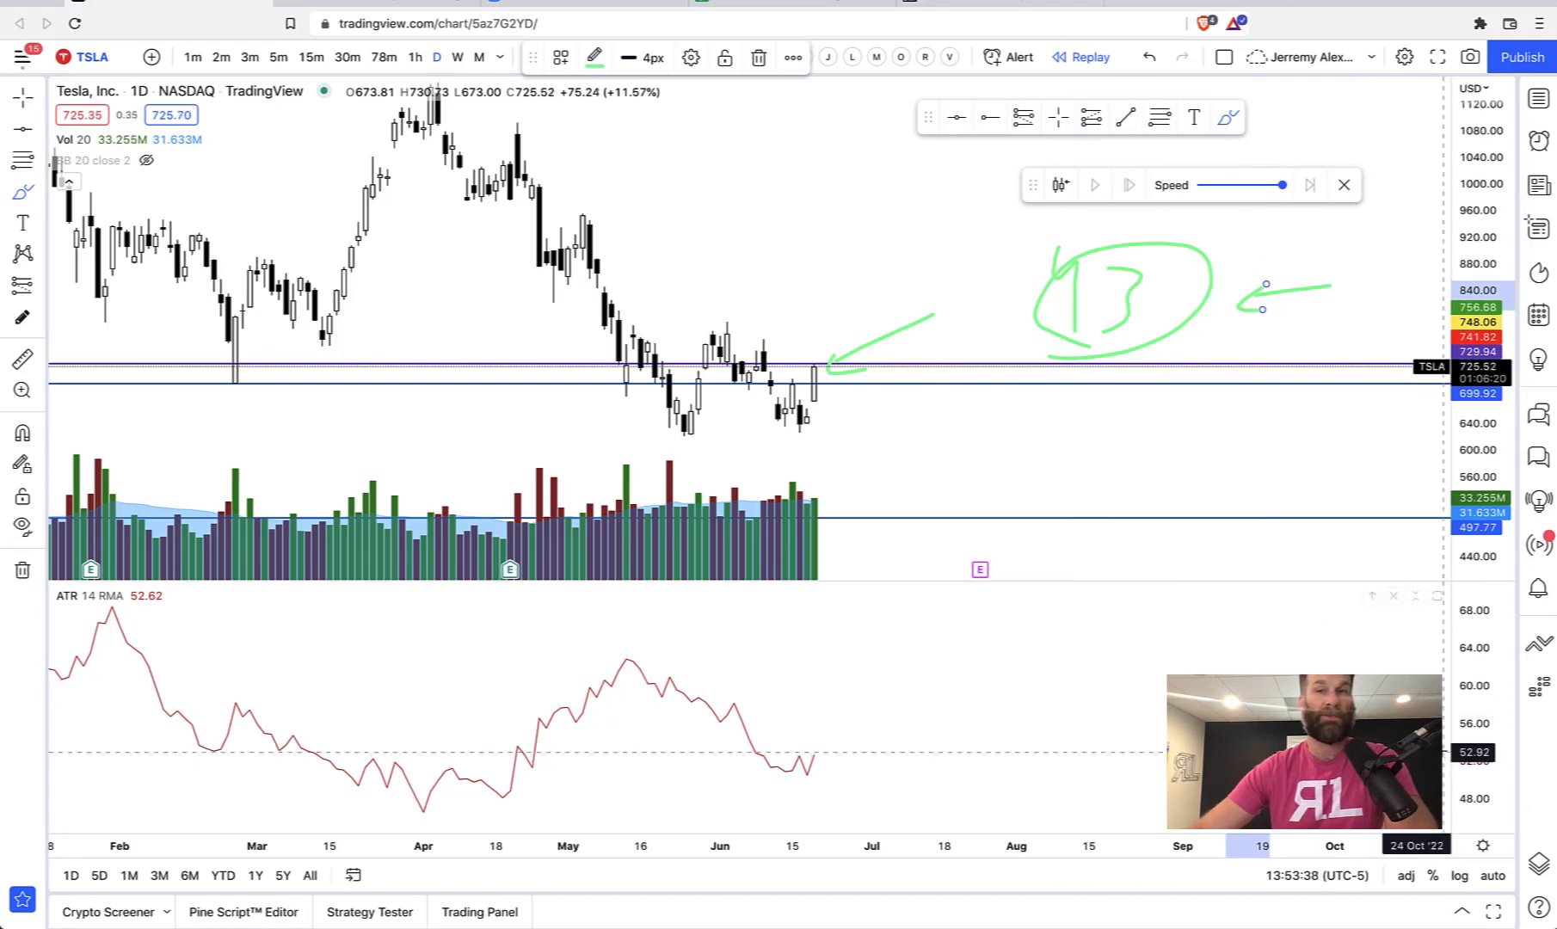
left_click(1148, 57)
left_click(1148, 57)
left_click(1148, 57)
left_click(1148, 56)
left_click(1149, 57)
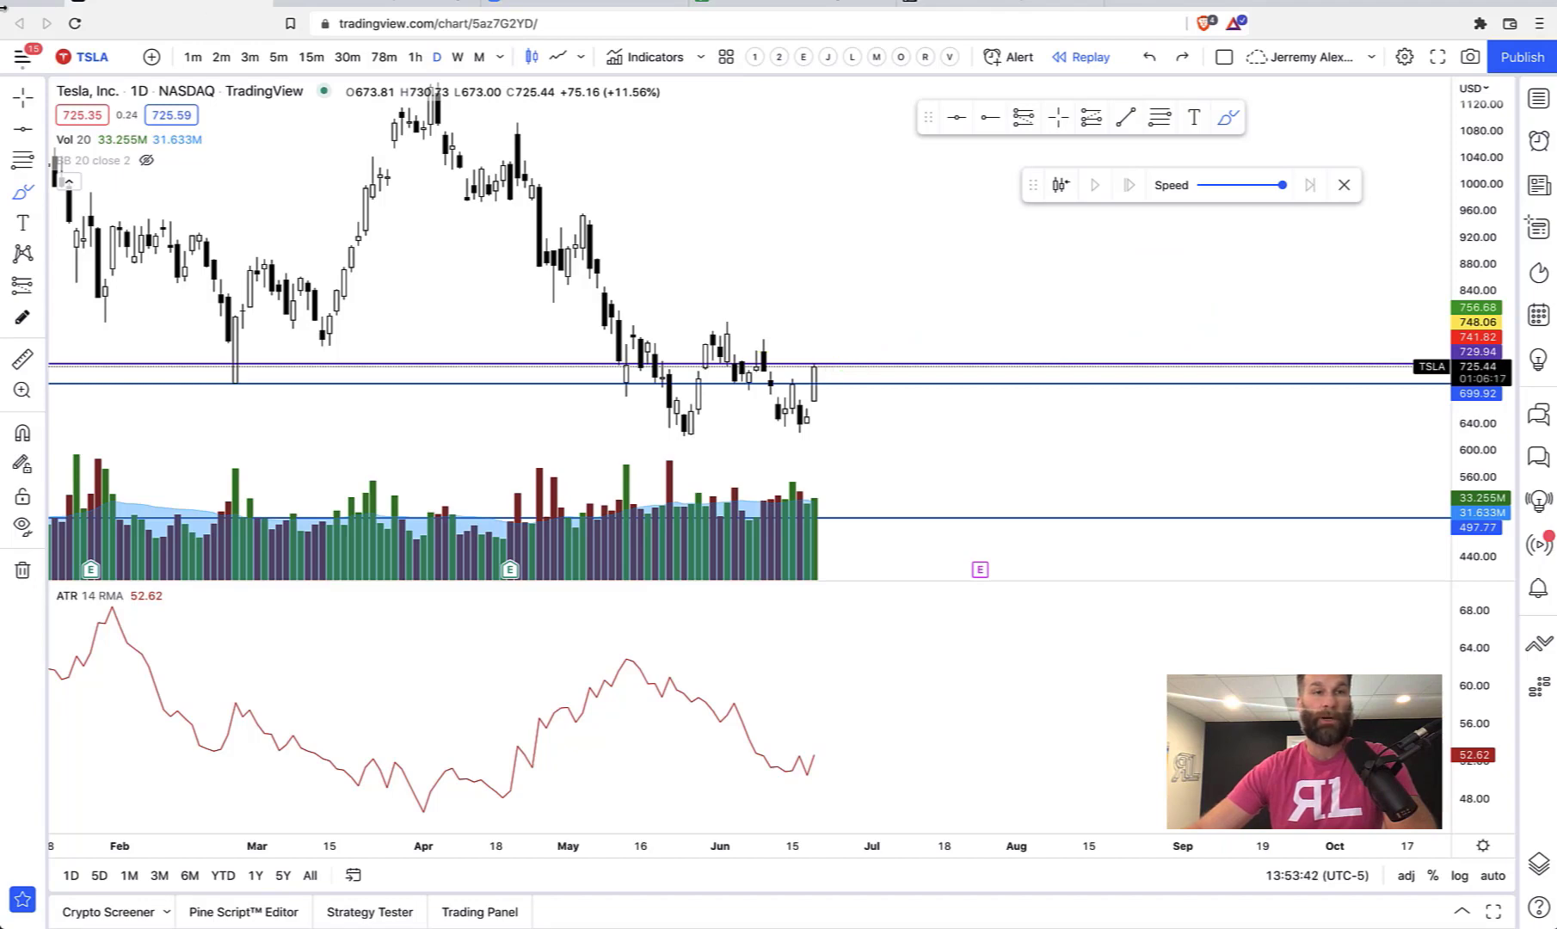
left_click(22, 96)
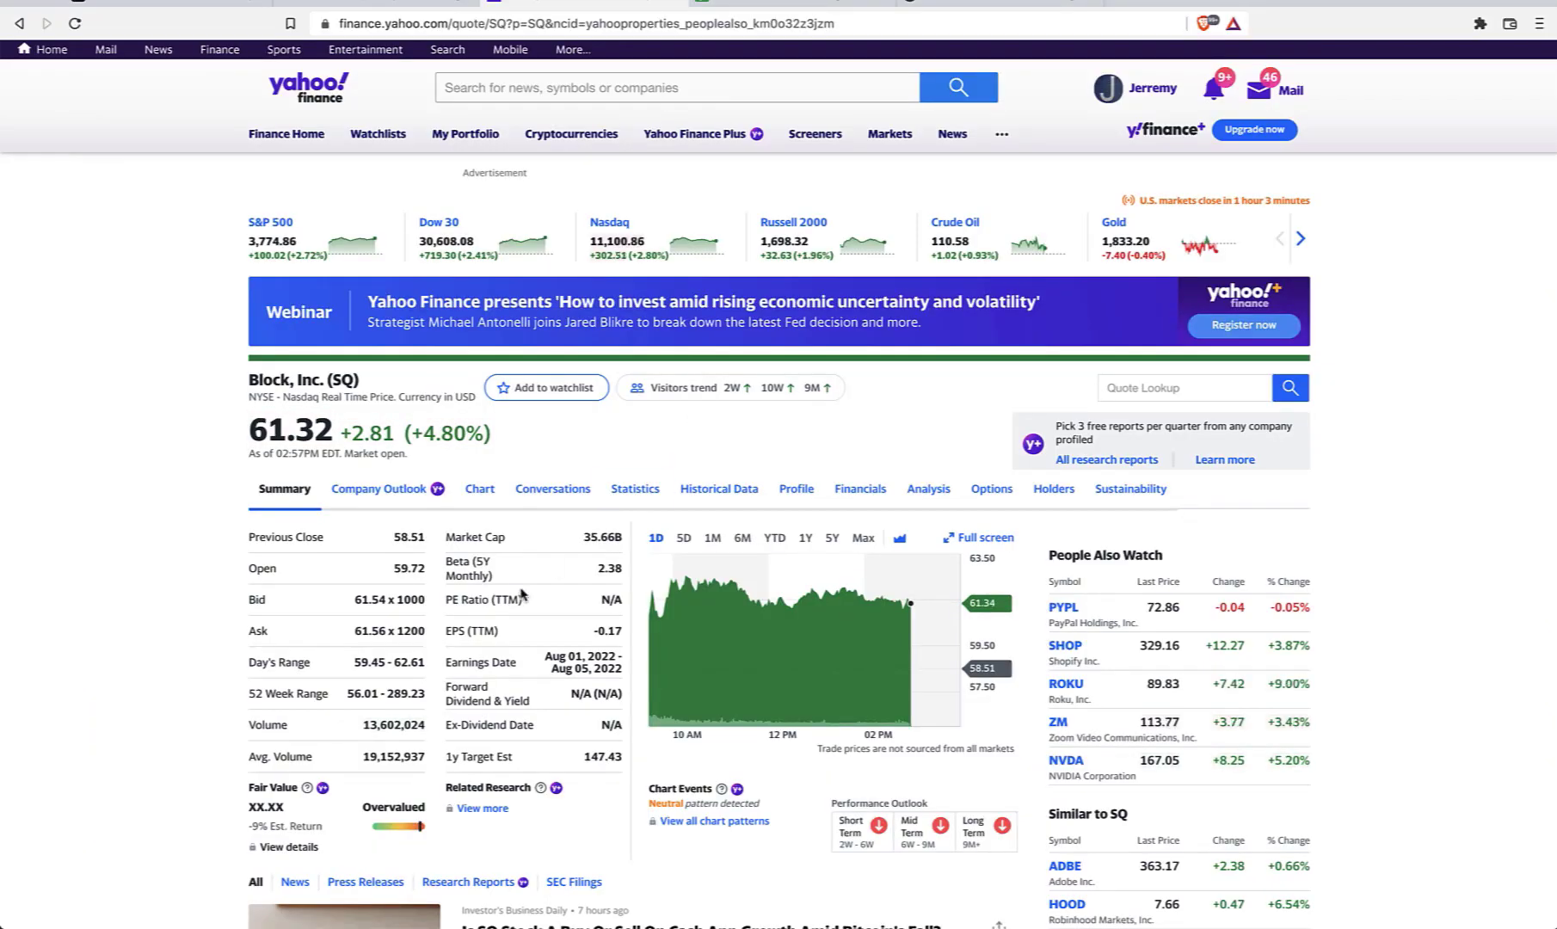
Highlight Block's Beta (5Y Monthly) value of 2.38 on the Yahoo Finance Summary, then clear it
scroll(695, 440, "down", 1)
left_click_drag(592, 507, 619, 505)
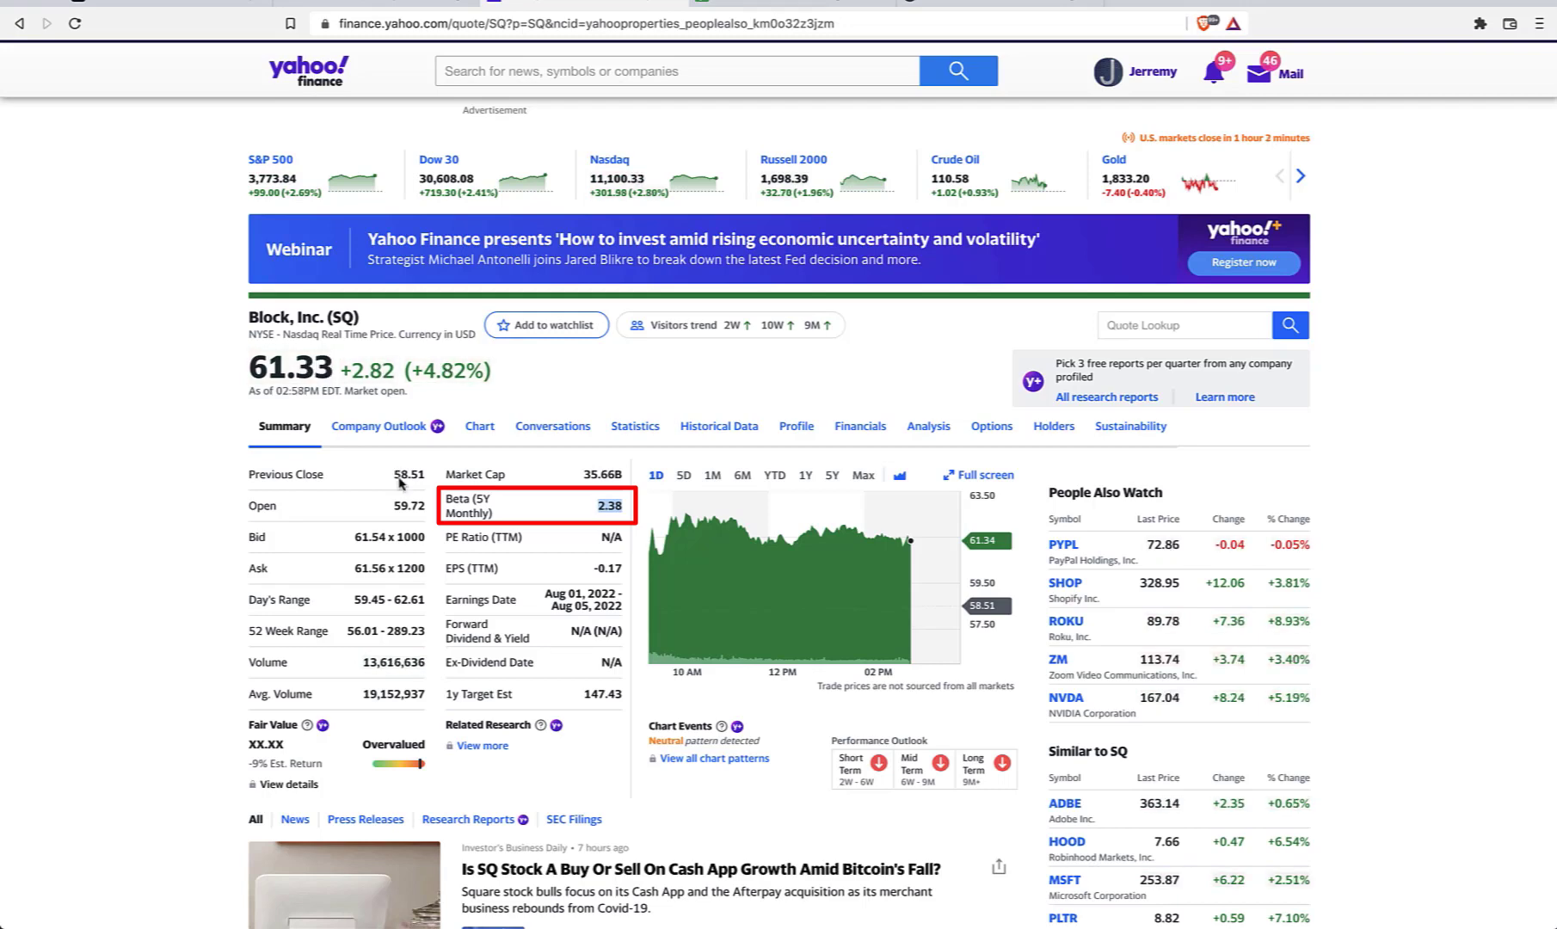
left_click(604, 522)
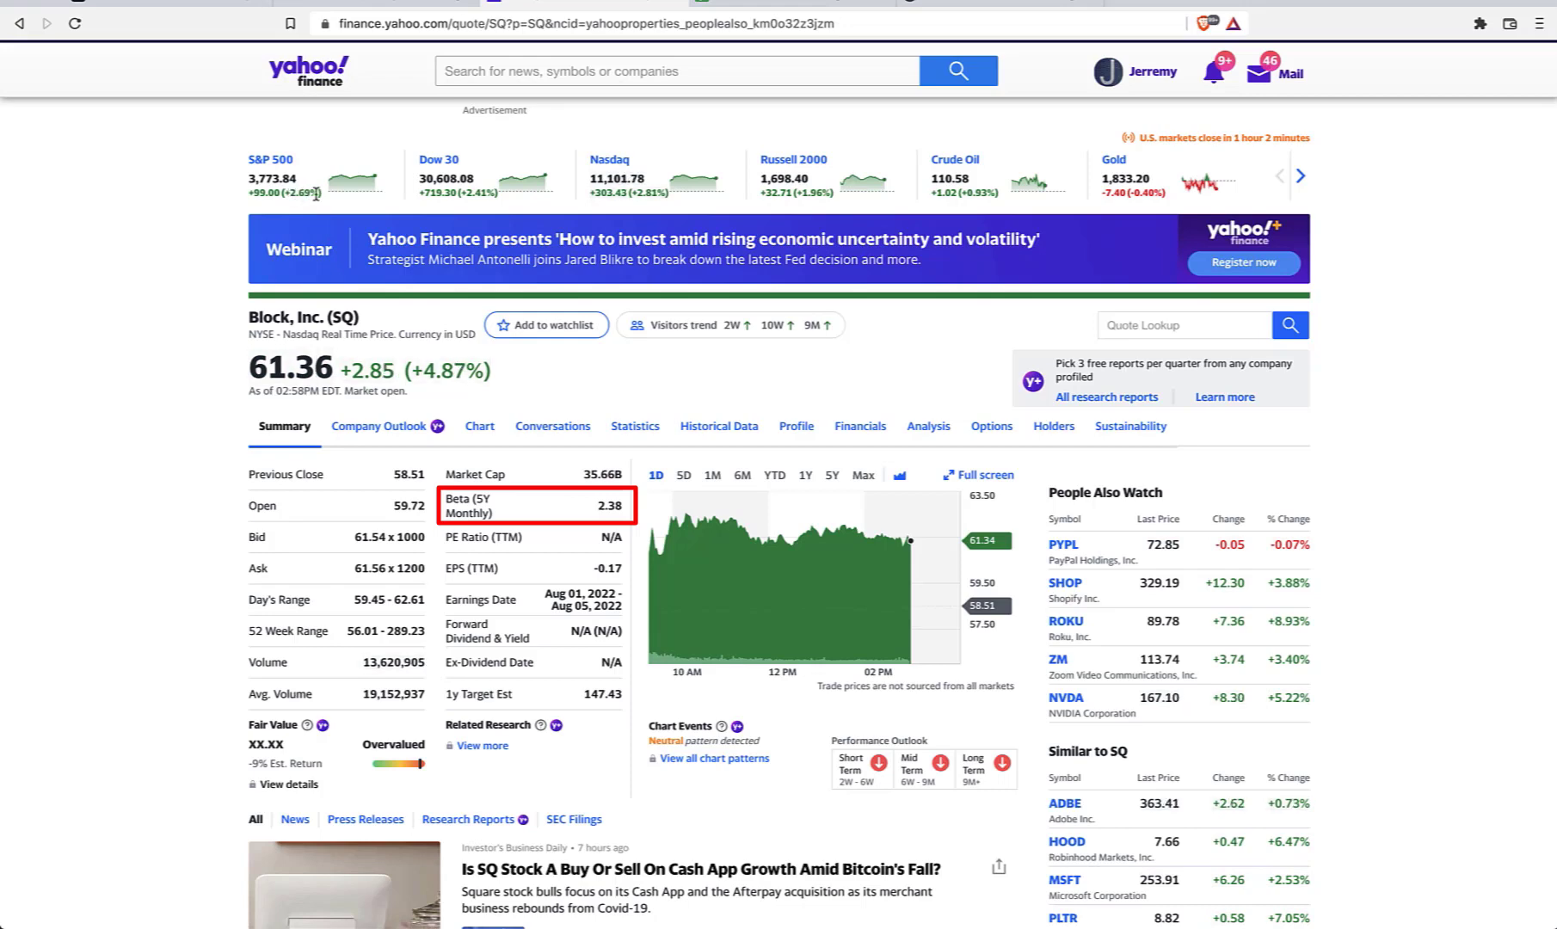
Highlight the S&P 500 daily change and price timestamp, then switch to the Investopedia beta article
left_click_drag(318, 195, 285, 194)
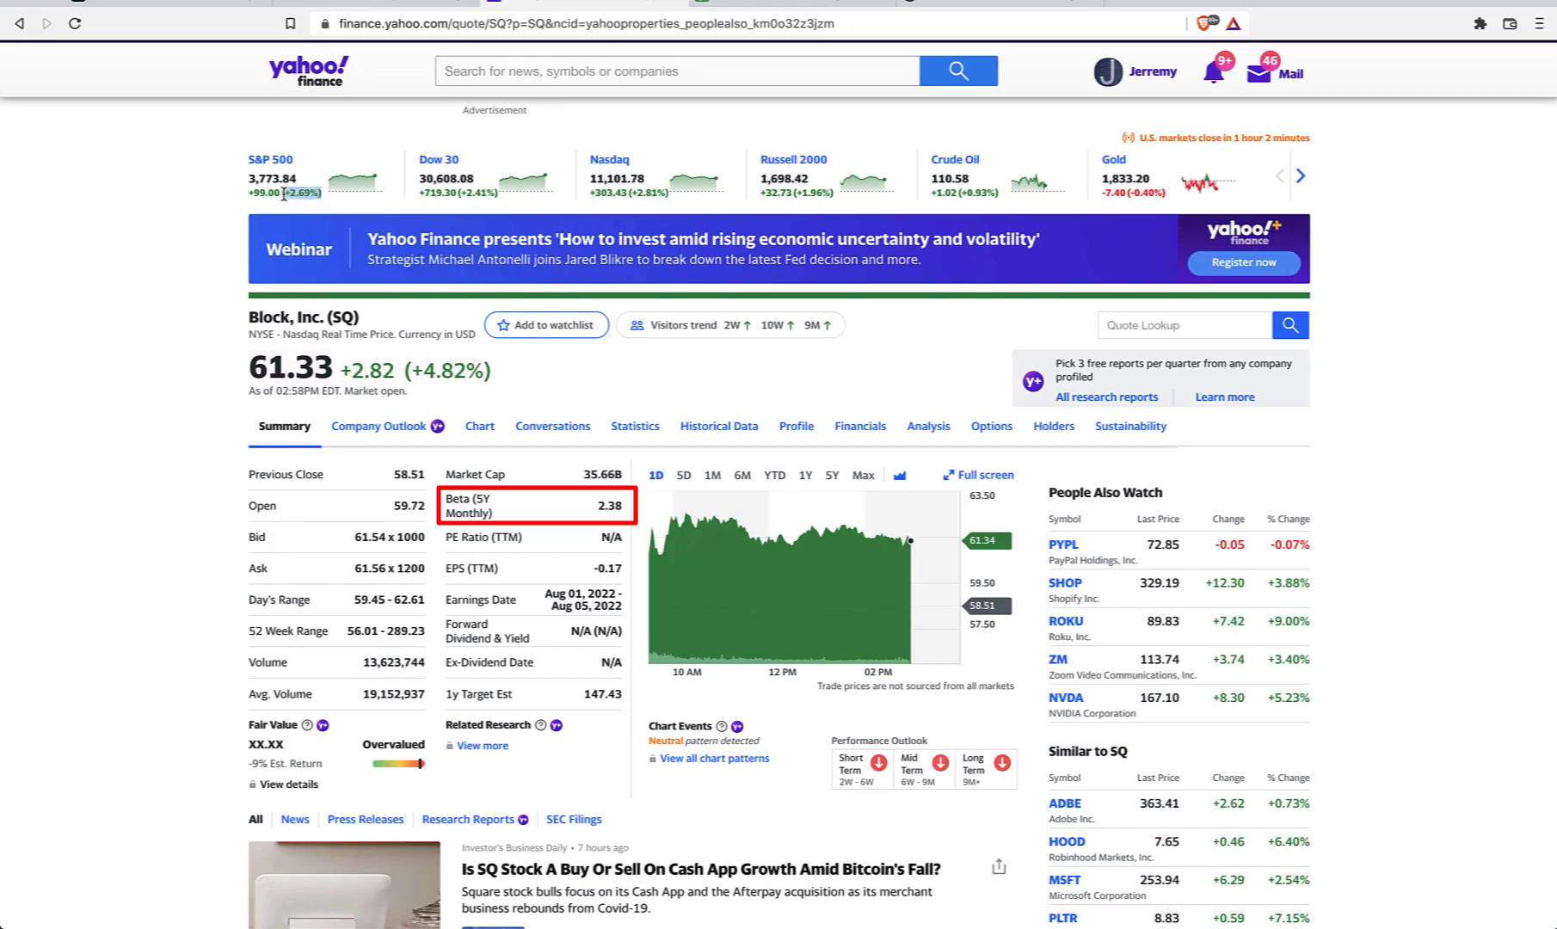
left_click_drag(489, 382, 412, 370)
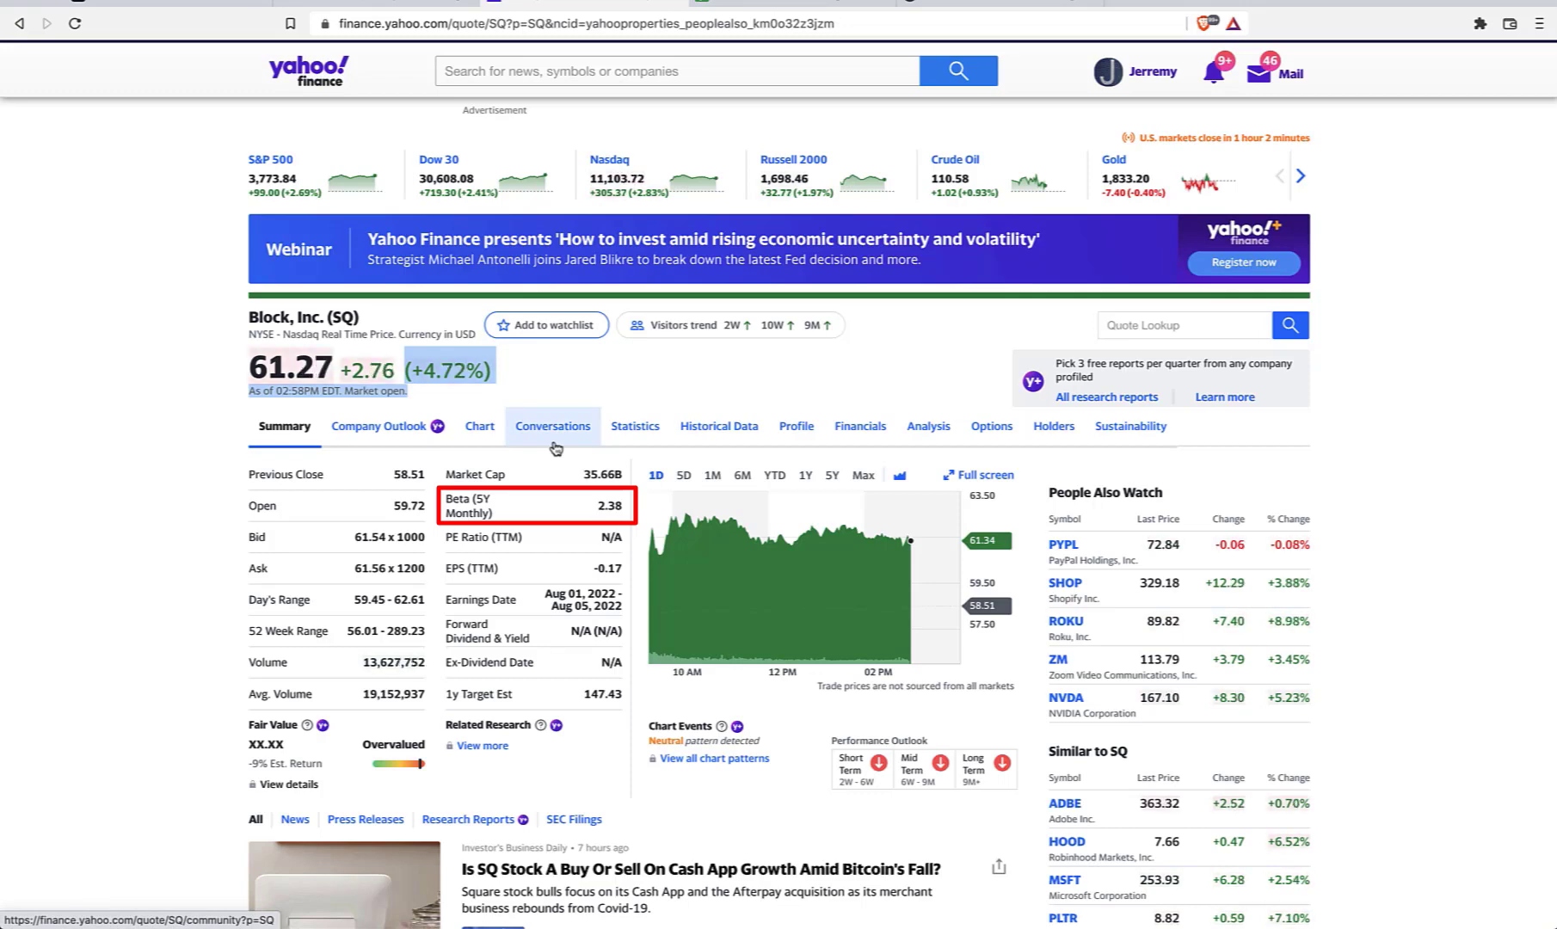
left_click(1026, 4)
left_click(987, 17)
Load finviz and open the stock screener with all filter categories shown
type("finviz")
key("Return")
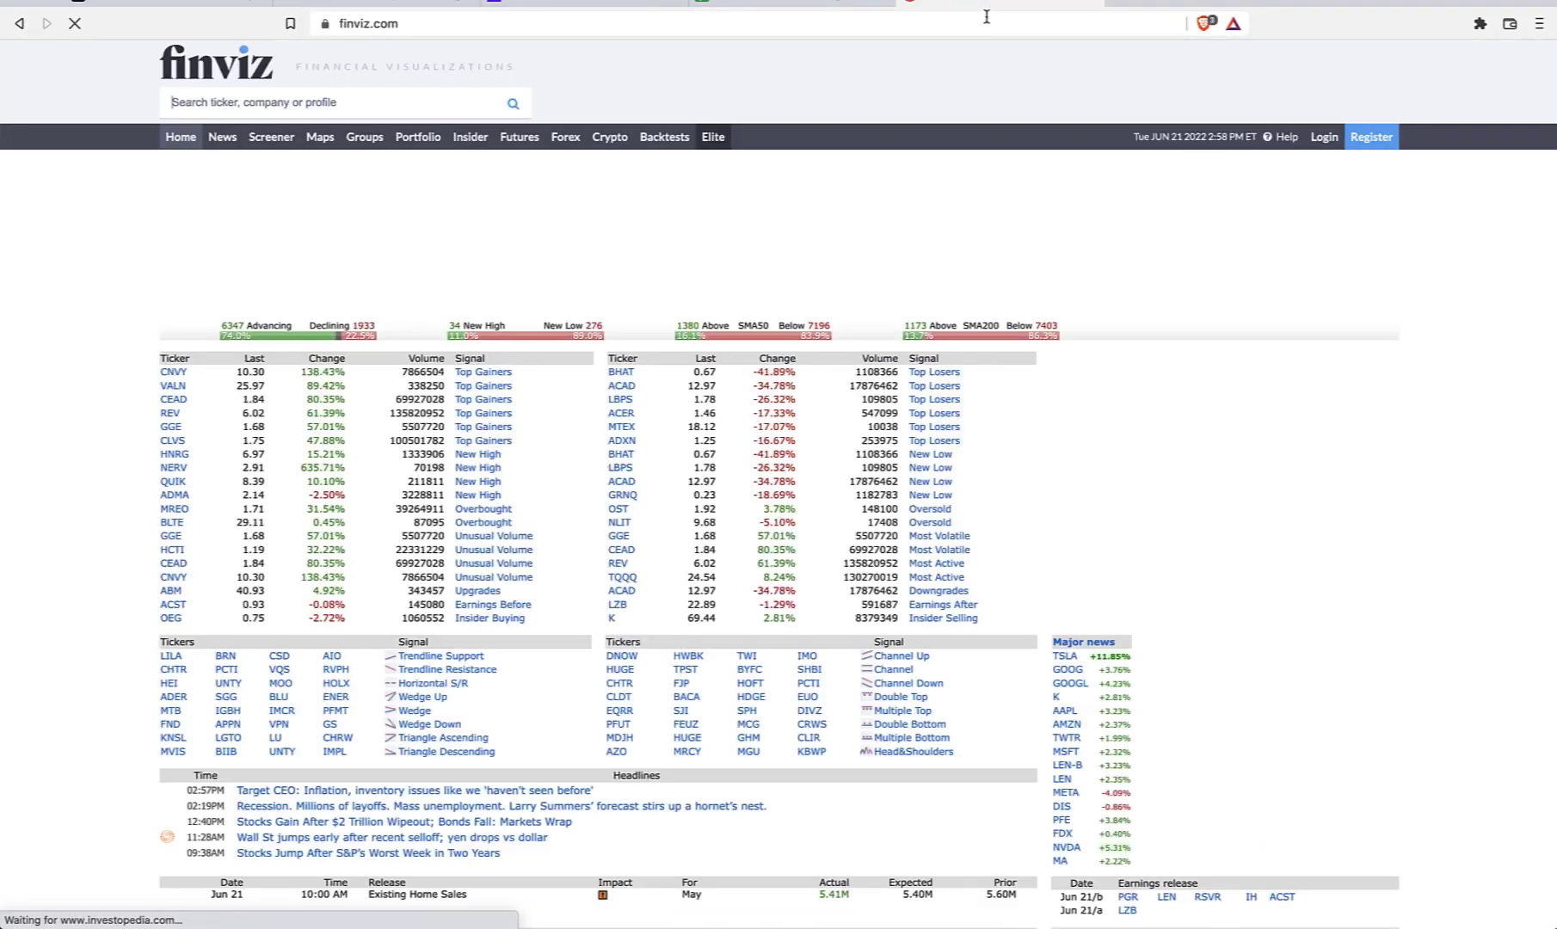
left_click(258, 141)
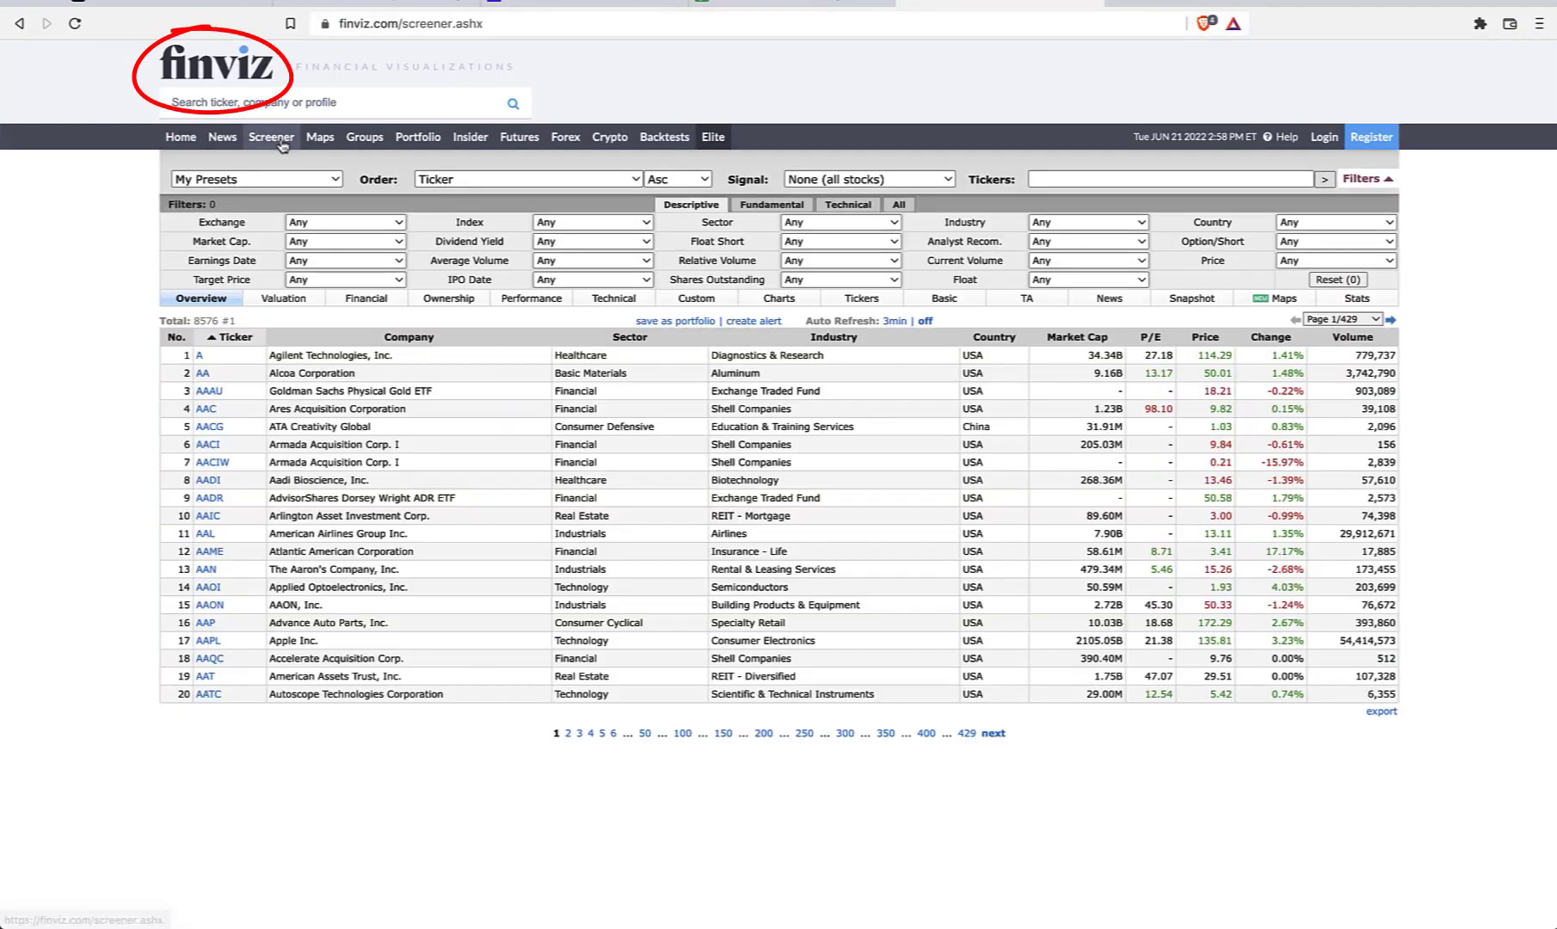
left_click(904, 208)
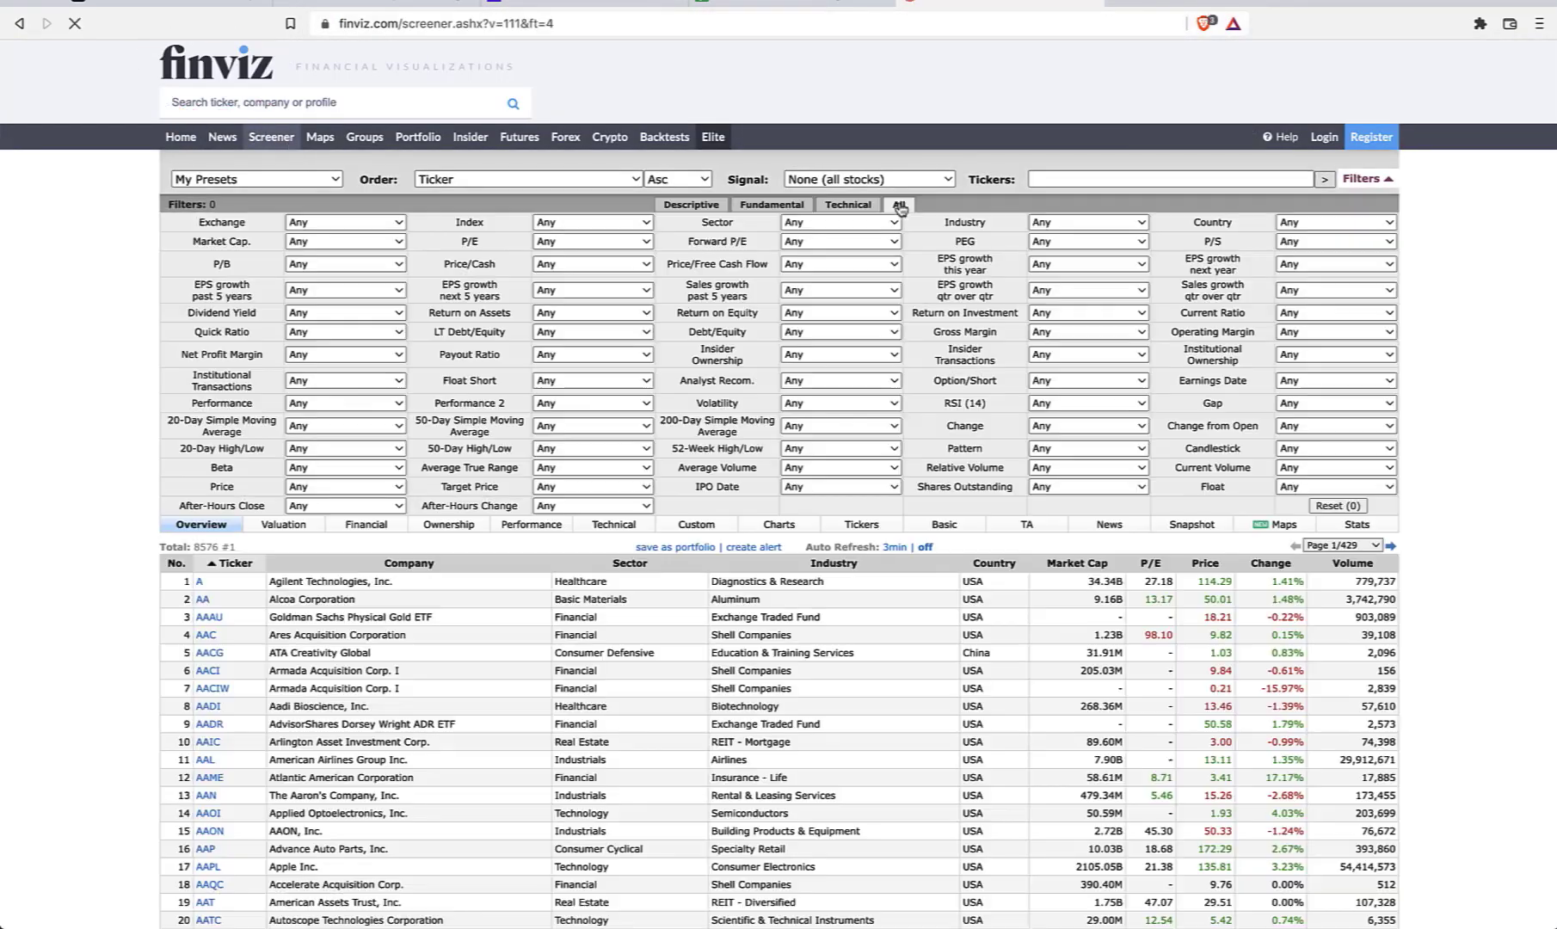
Set the Beta filter to Over 1, leaving the volatility filter unchanged
left_click(806, 403)
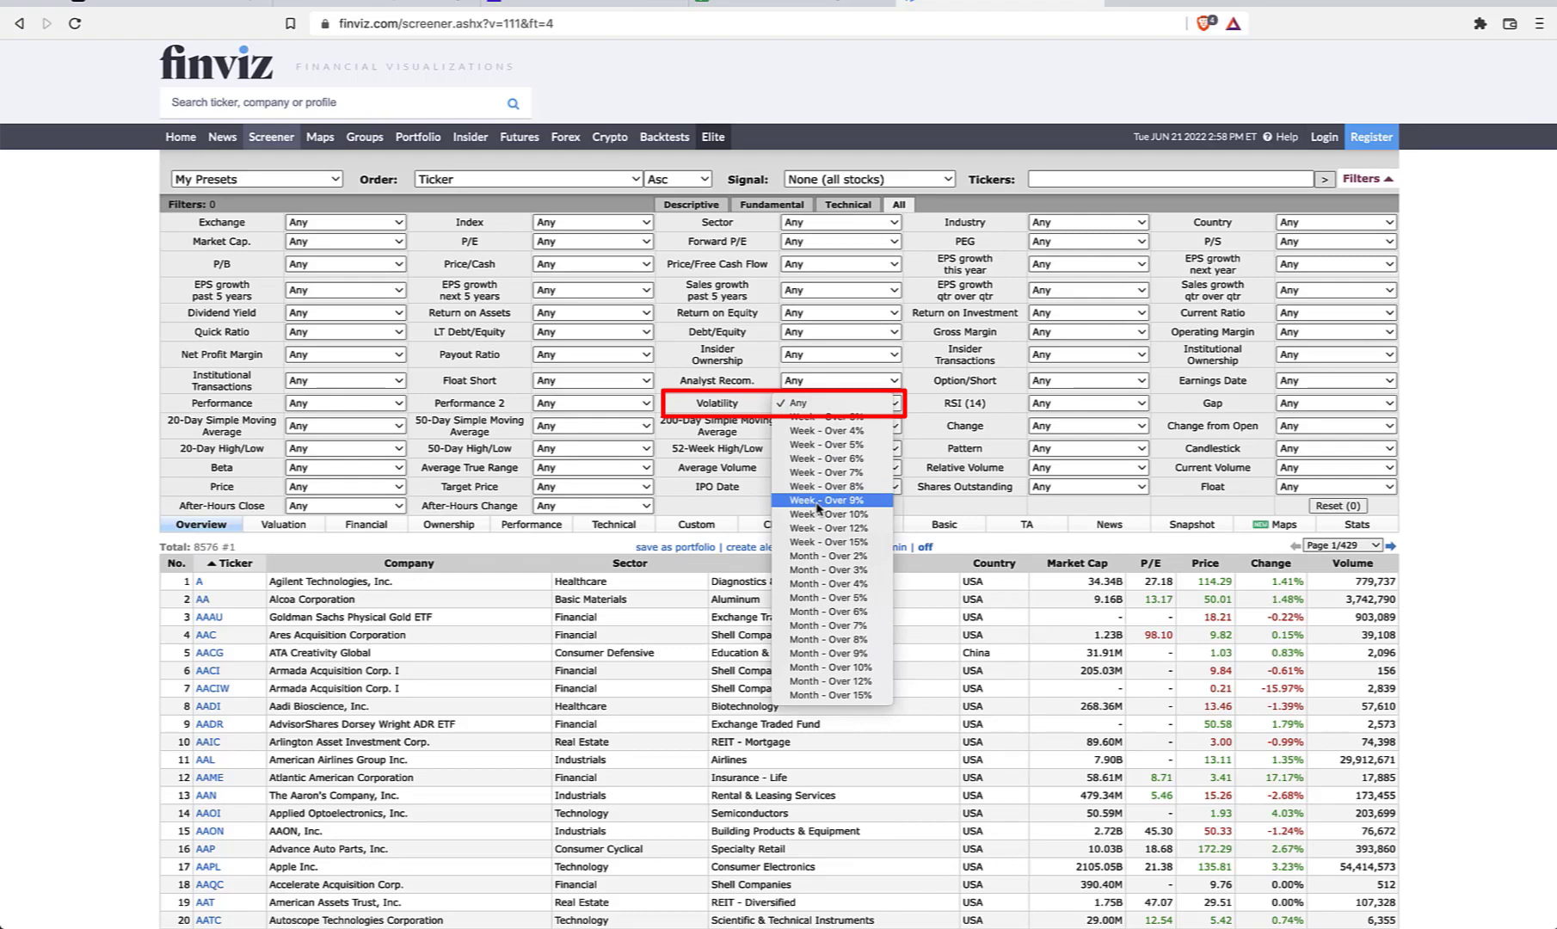
left_click(665, 302)
left_click(303, 468)
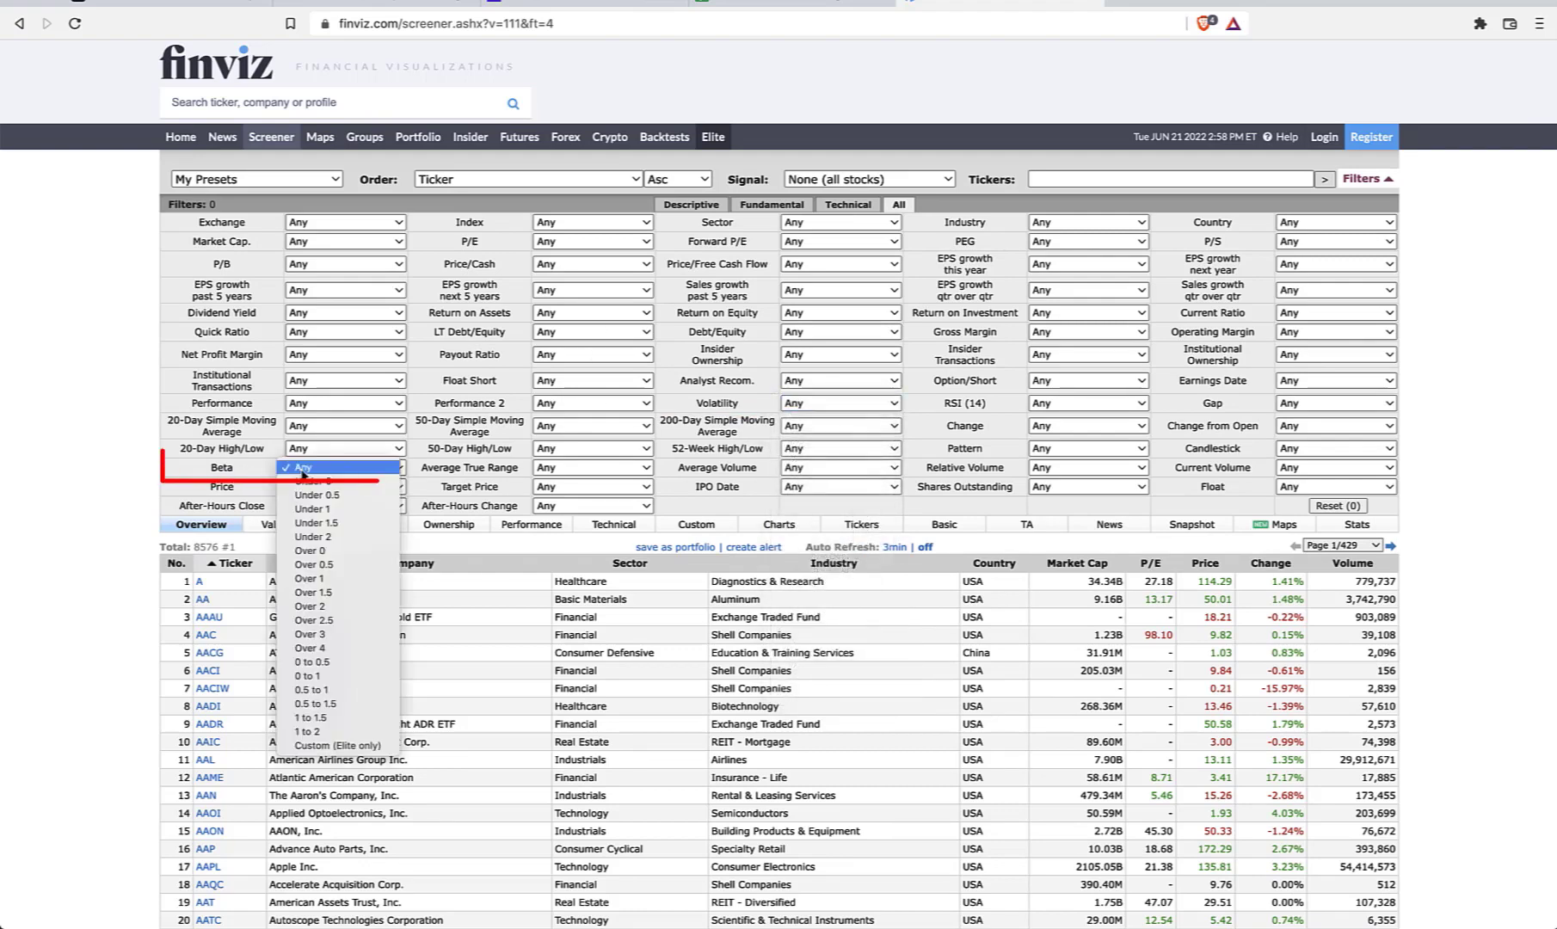
left_click(338, 578)
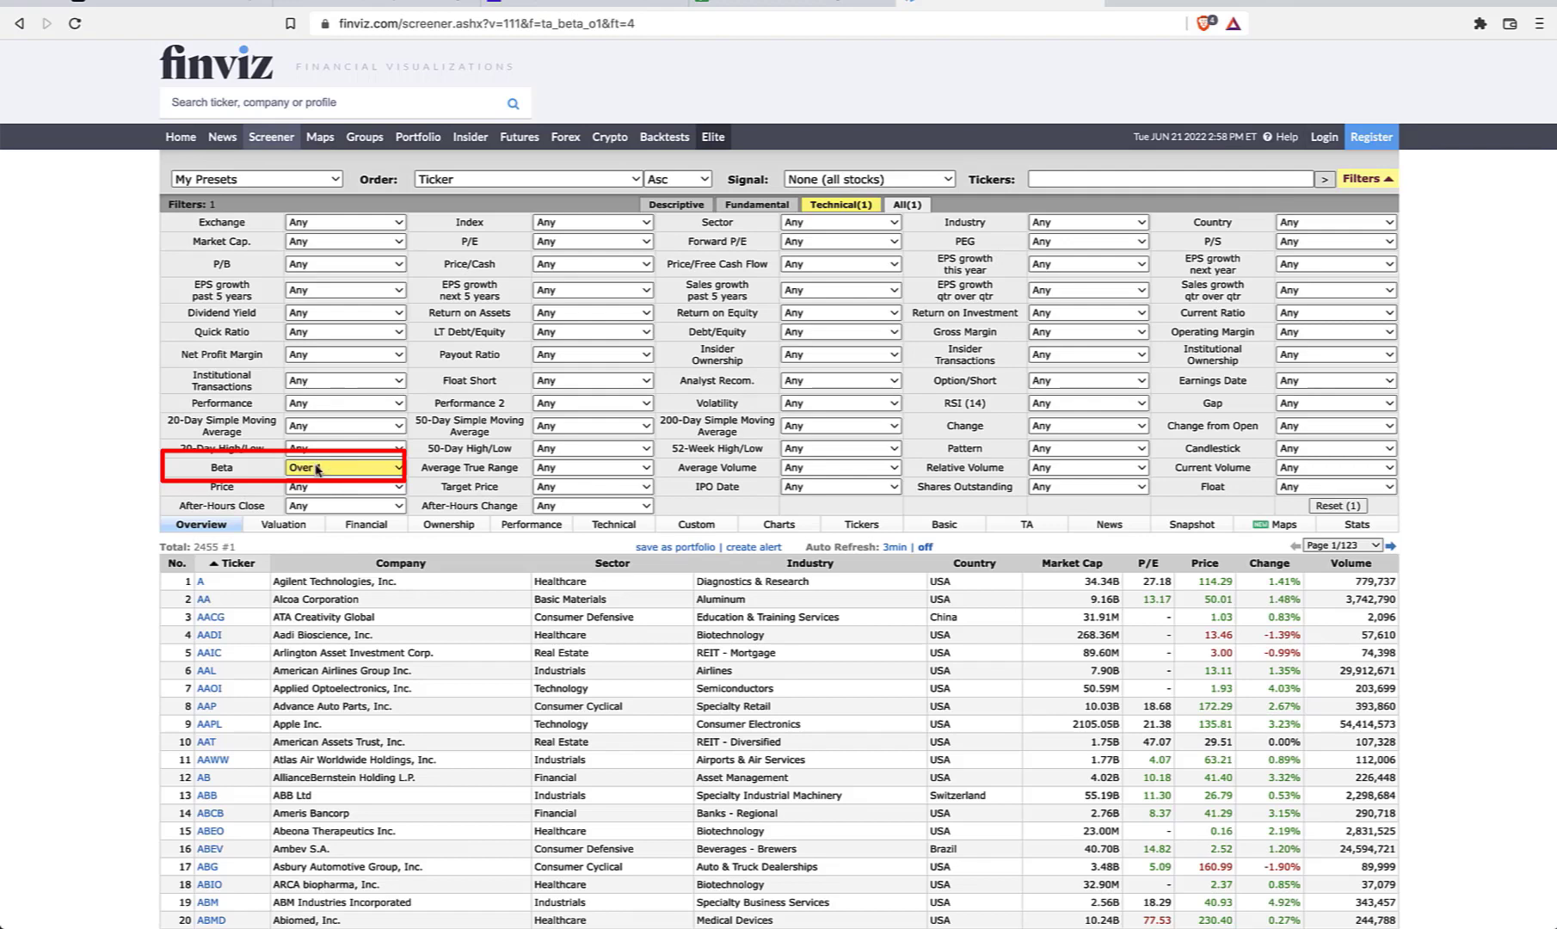